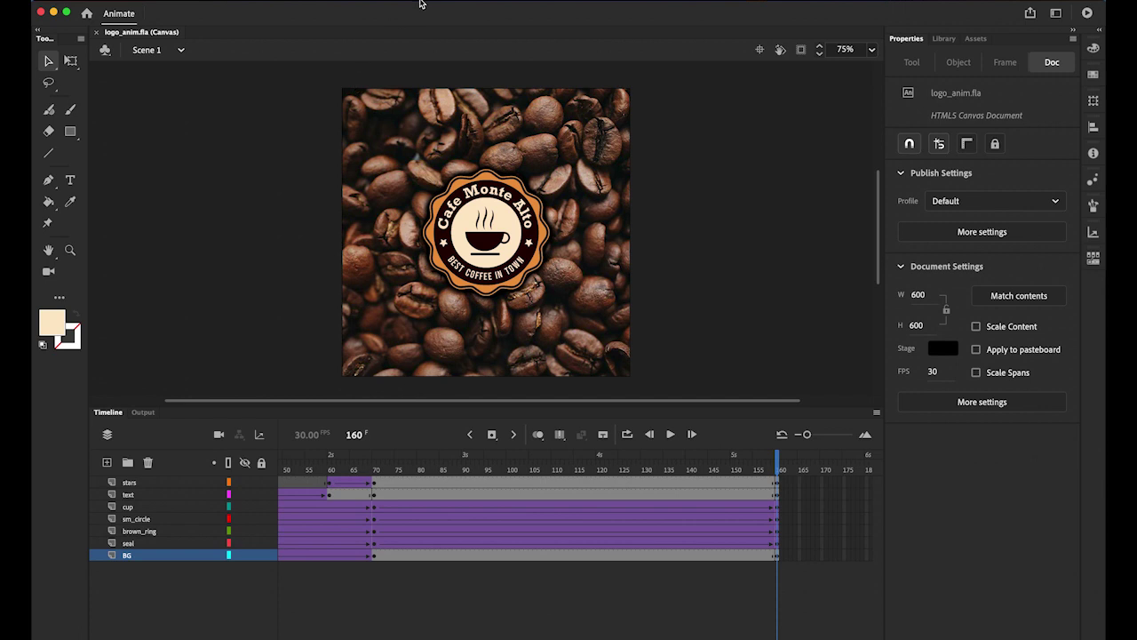
- Test the finished logo_anim movie in the browser to preview the animation
{"action": "left_click", "coordinate": [371, 2]}
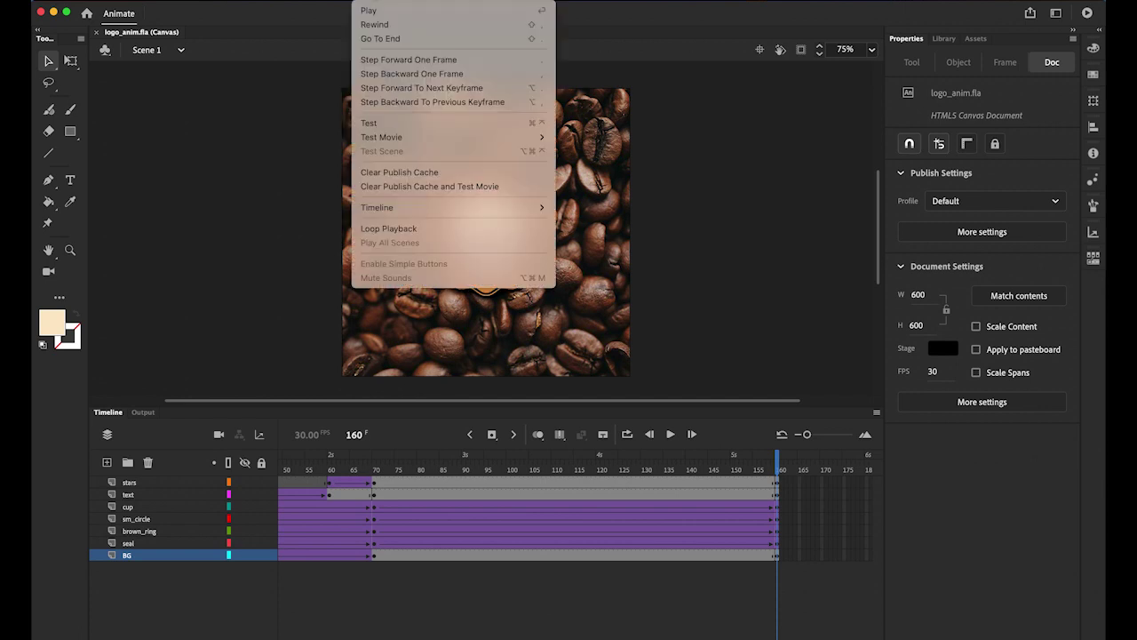
{"action": "mouse_move", "coordinate": [427, 139]}
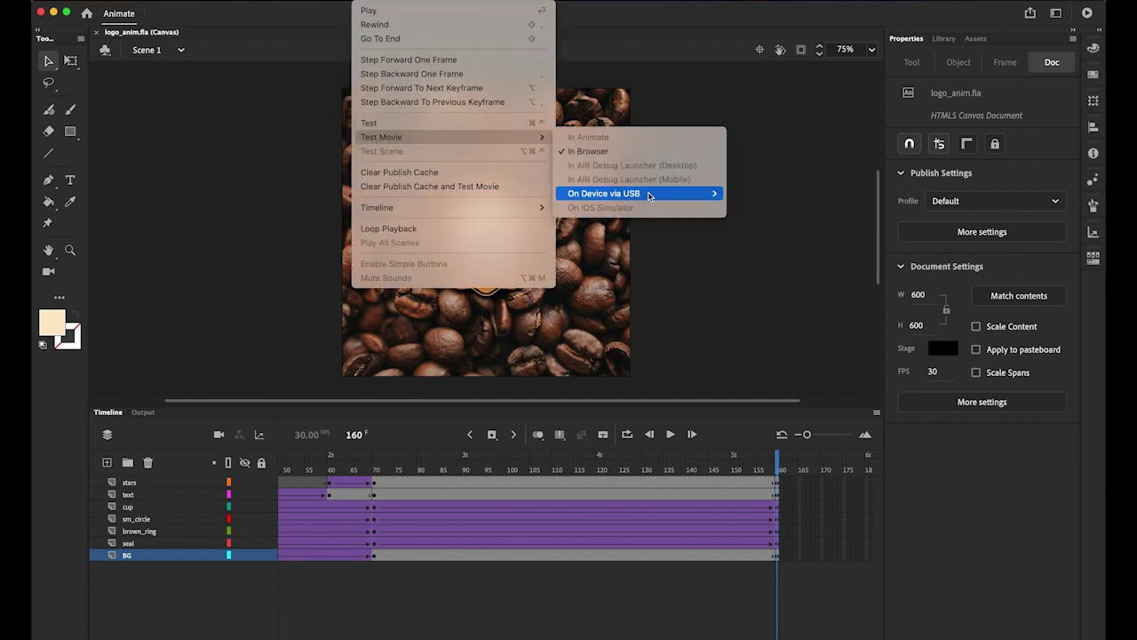
{"action": "left_click", "coordinate": [586, 151]}
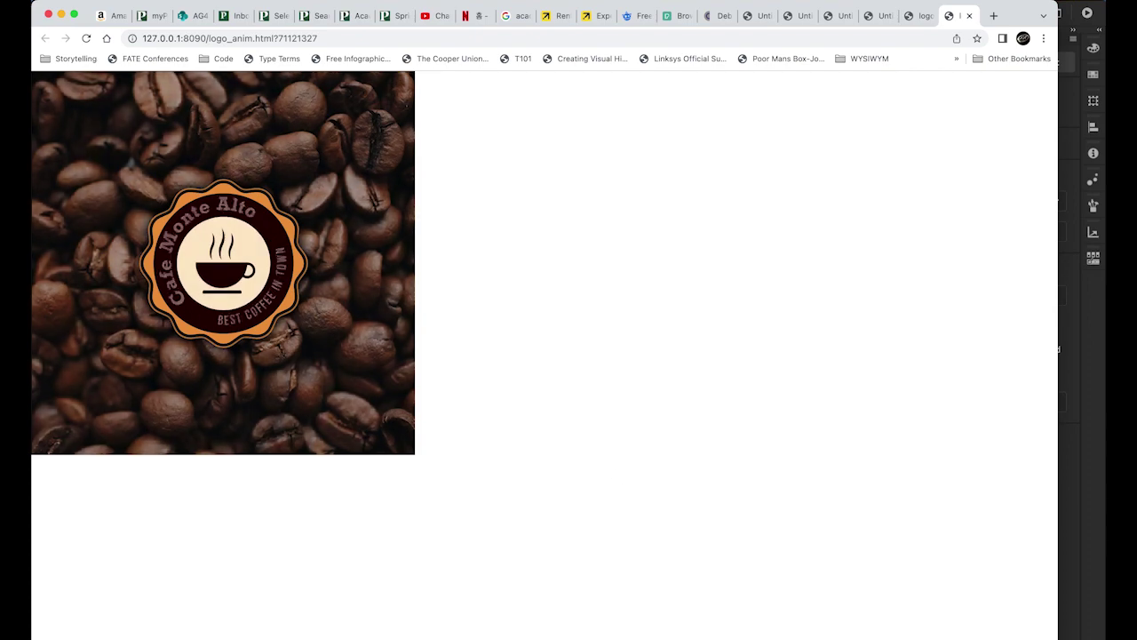
- Switch to Finder, open logo_anim_1.mp4 from the CoffeeShopLogoAnimation folder and play the exported video
{"action": "mouse_move", "coordinate": [292, 632]}
{"action": "left_click", "coordinate": [59, 632]}
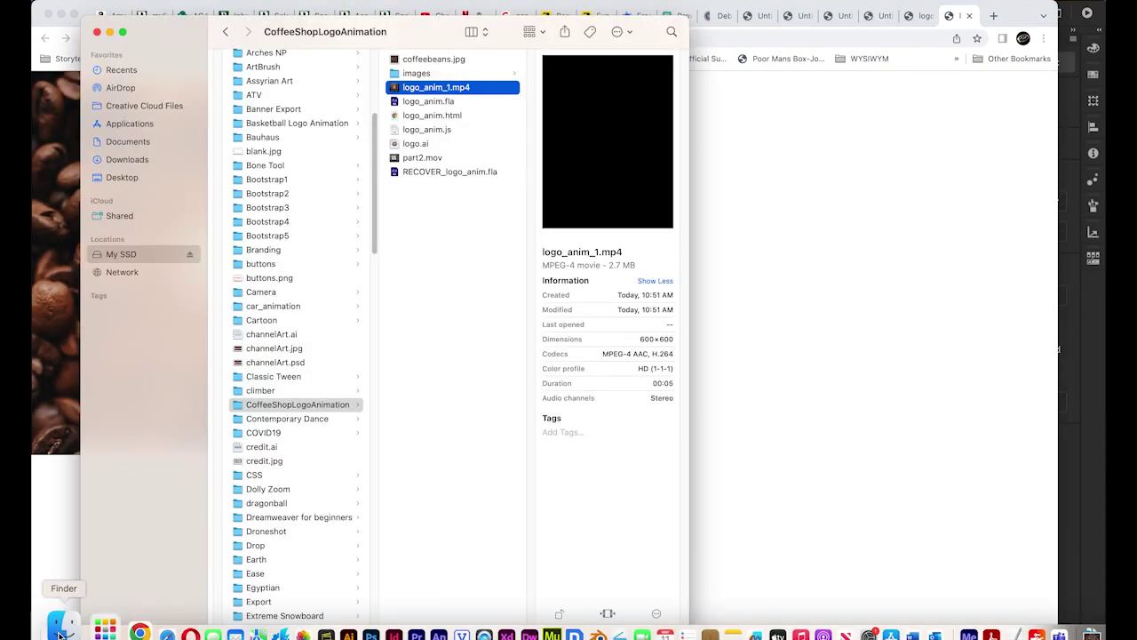
{"action": "double_click", "coordinate": [399, 92]}
{"action": "left_click_drag", "start_coordinate": [317, 46], "coordinate": [392, 22]}
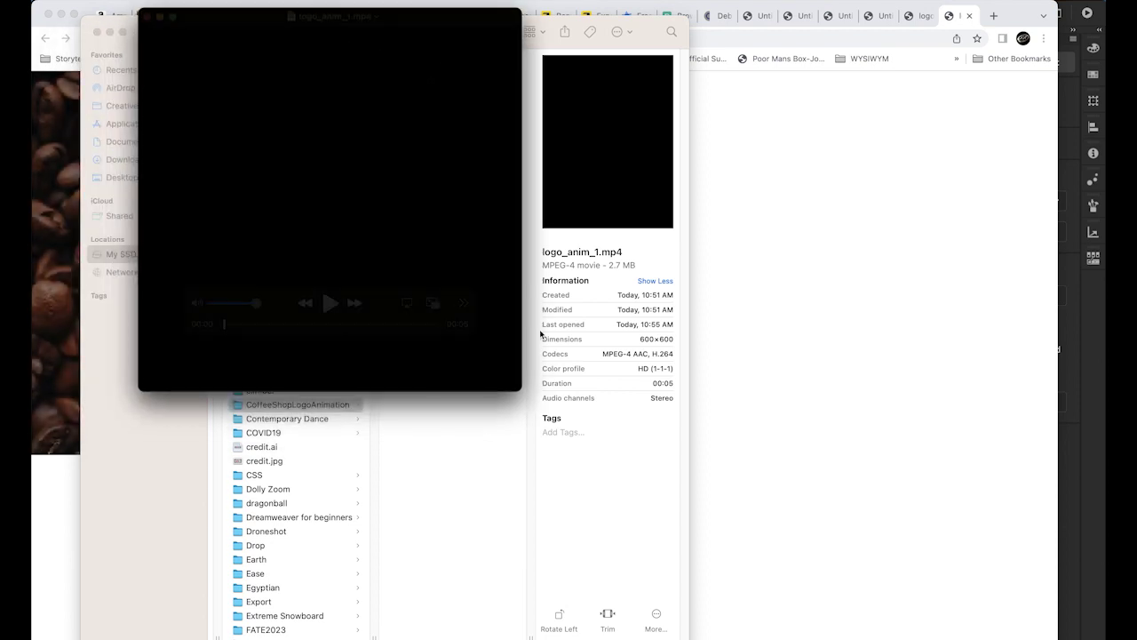
{"action": "left_click", "coordinate": [329, 303]}
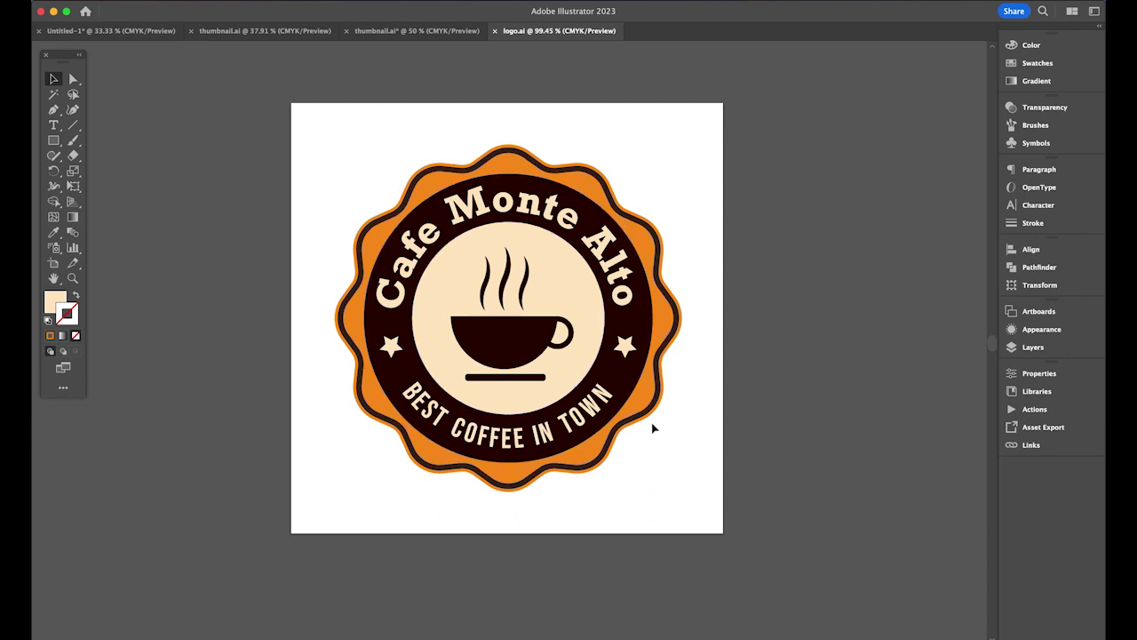
- View the coffee bean photo in Photoshop, and switch to Illustrator to look at the retro coffee shop logos in thumbnail.ai
{"action": "mouse_move", "coordinate": [415, 627]}
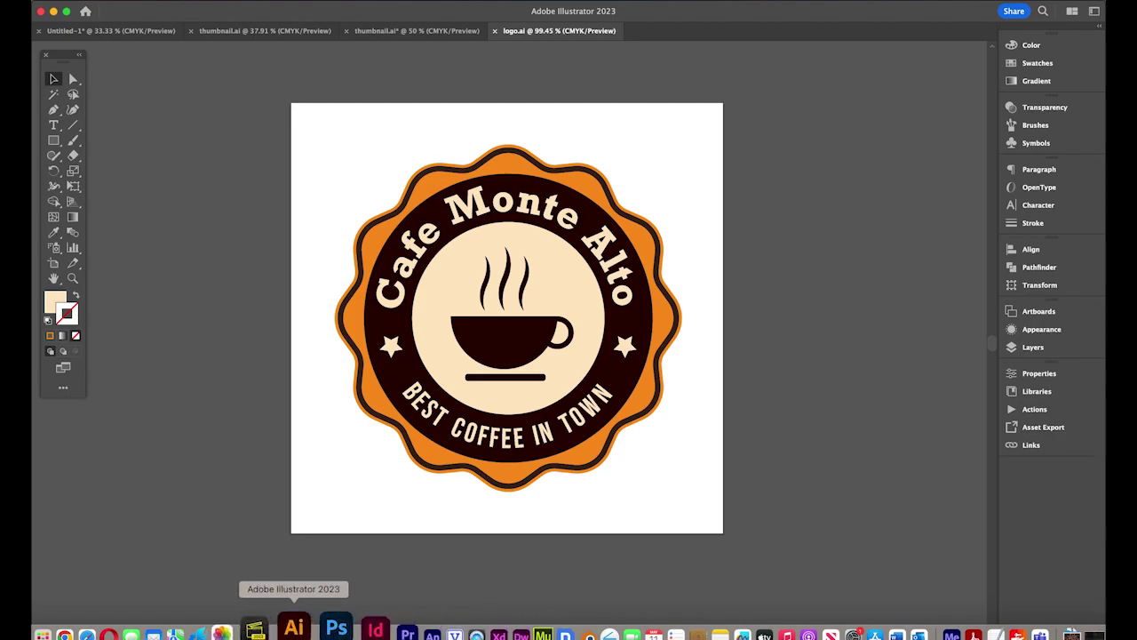
{"action": "left_click", "coordinate": [355, 613]}
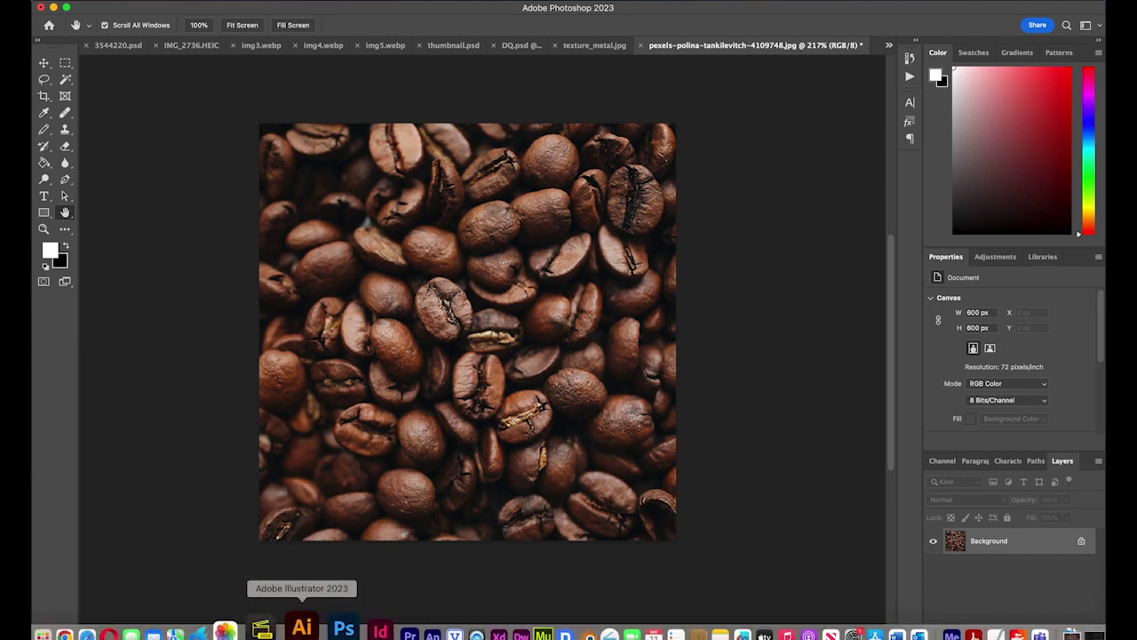
{"action": "left_click", "coordinate": [299, 623]}
{"action": "left_click", "coordinate": [417, 31]}
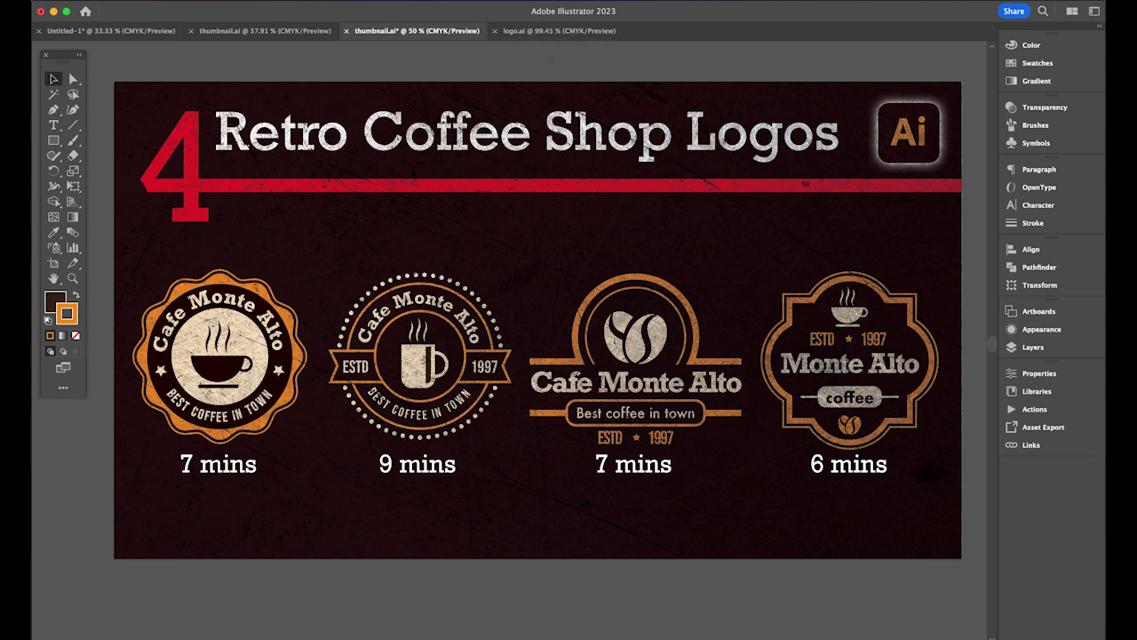
- Switch to Animate and create a new HTML5 Canvas document of 600 by 600 pixels at 30 fps
{"action": "left_click", "coordinate": [389, 623]}
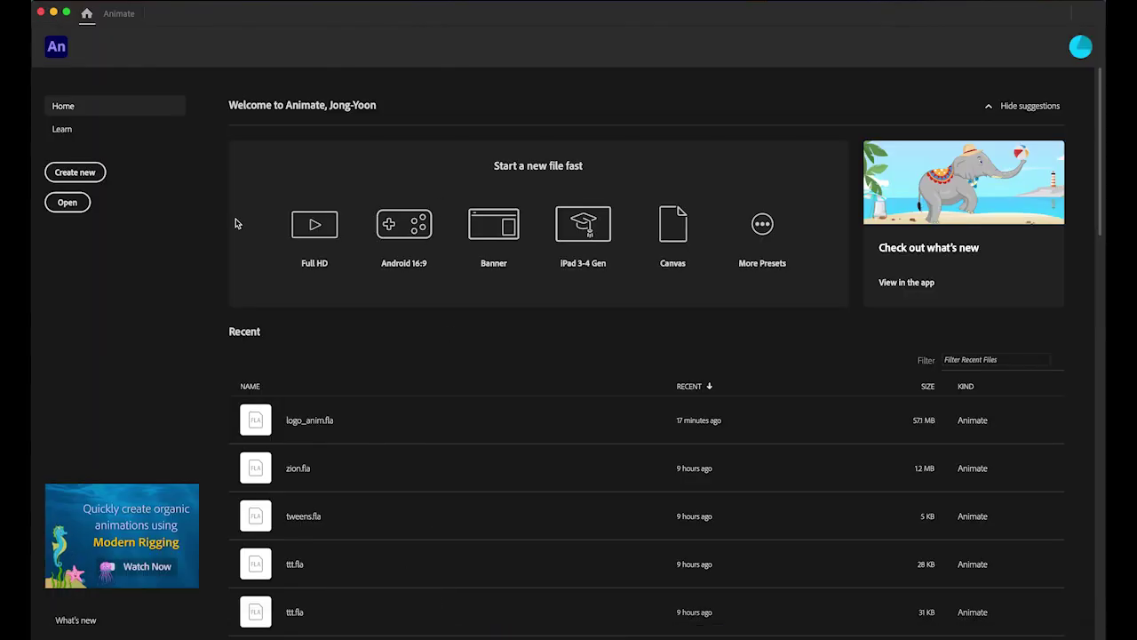
{"action": "left_click", "coordinate": [89, 175]}
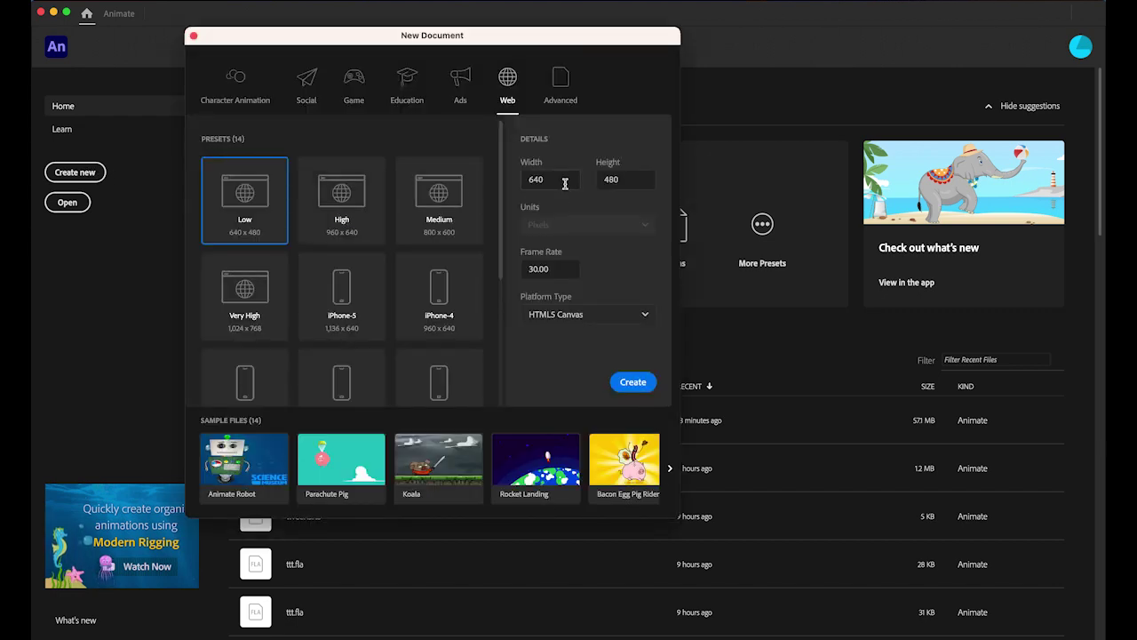
{"action": "left_click_drag", "start_coordinate": [563, 180], "coordinate": [498, 175]}
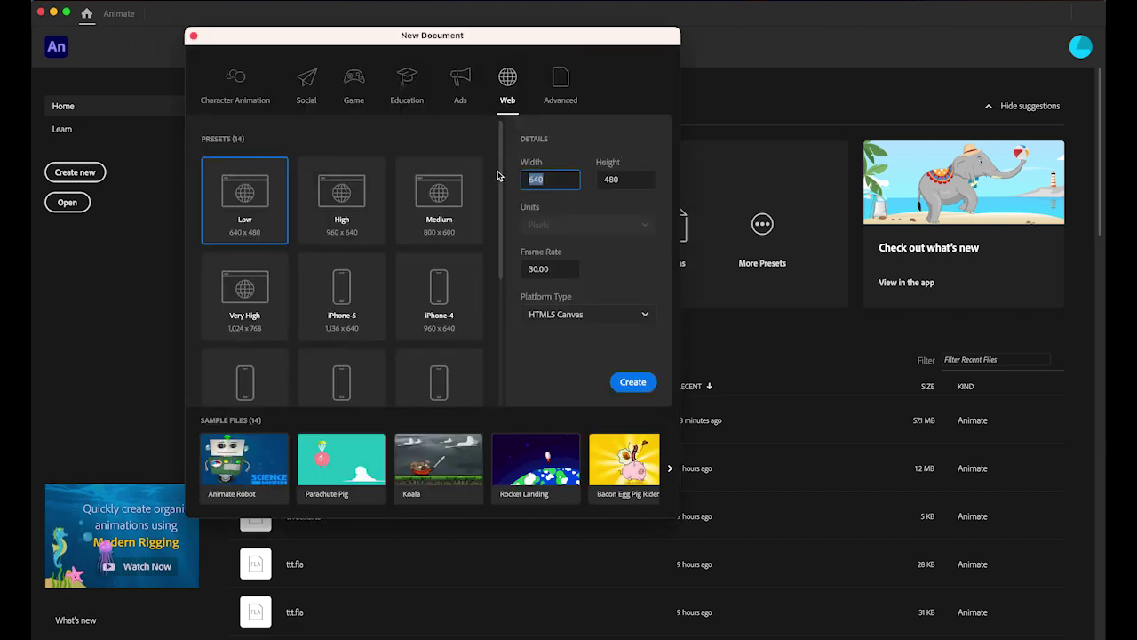
{"action": "type", "text": "60"}
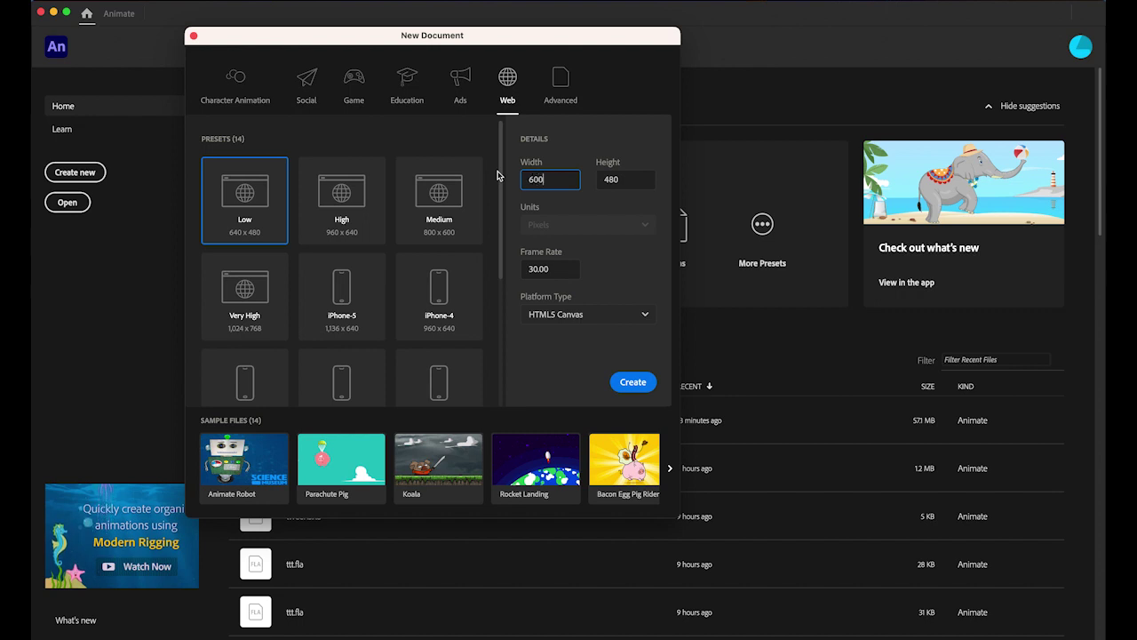
{"action": "key", "text": "Tab"}
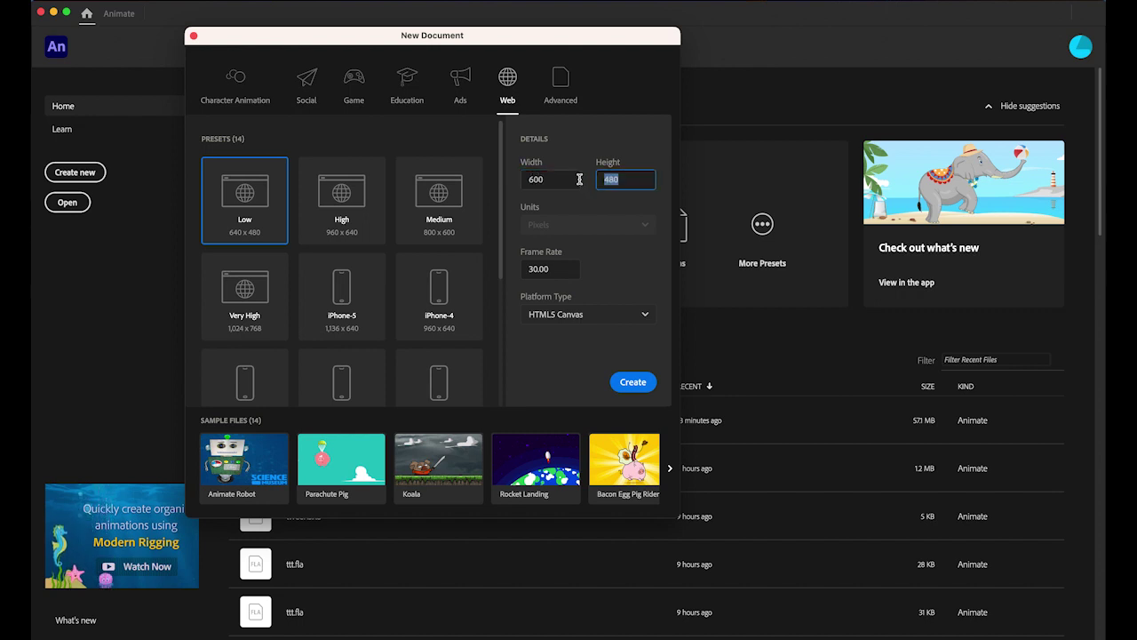
{"action": "type", "text": "600"}
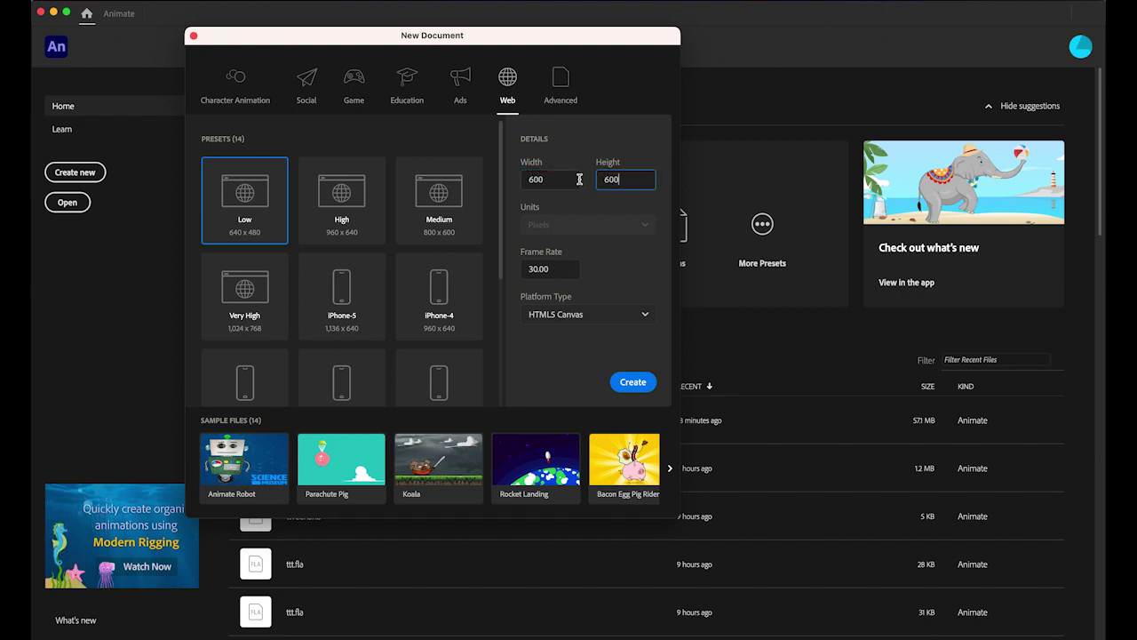
{"action": "double_click", "coordinate": [552, 267]}
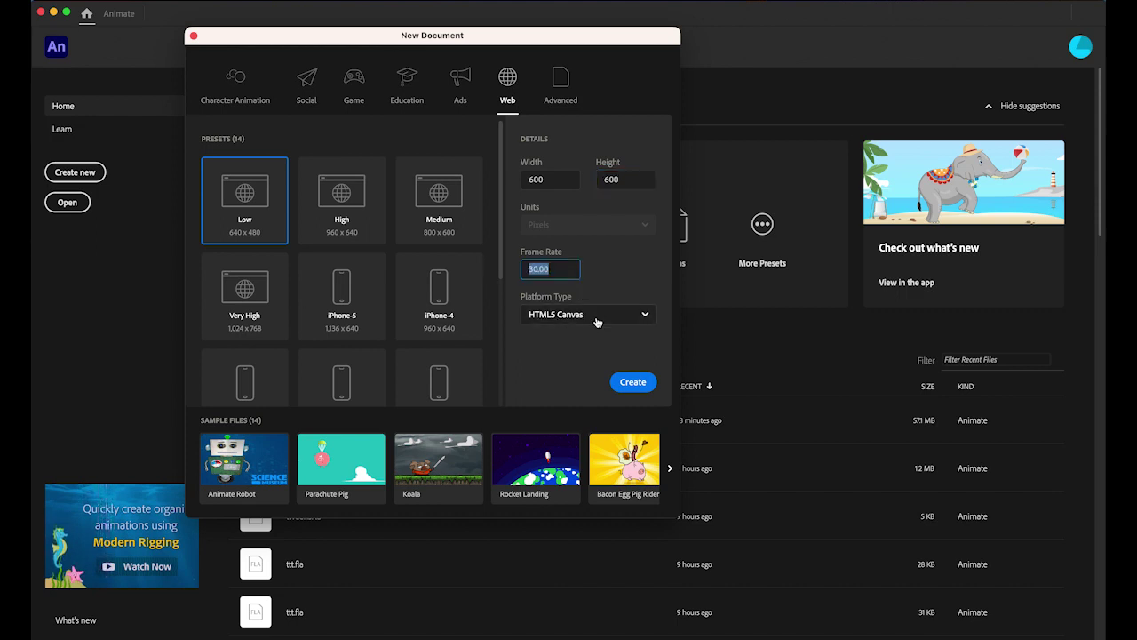
{"action": "left_click", "coordinate": [640, 384]}
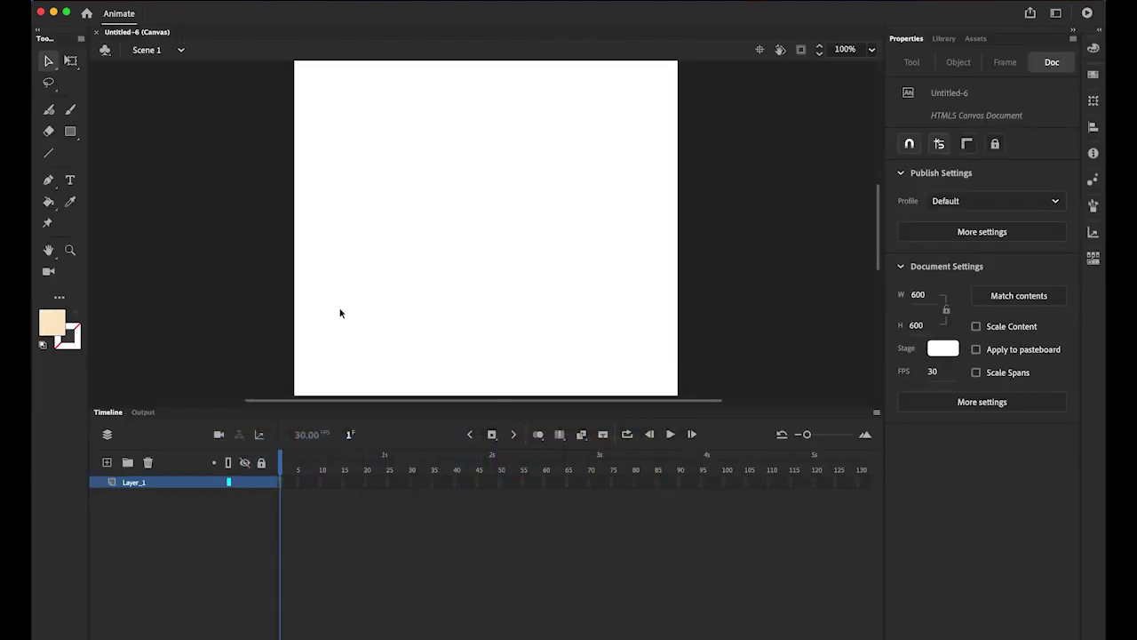
- Import coffeebeans.jpg to the stage as the background image
{"action": "left_click", "coordinate": [873, 50]}
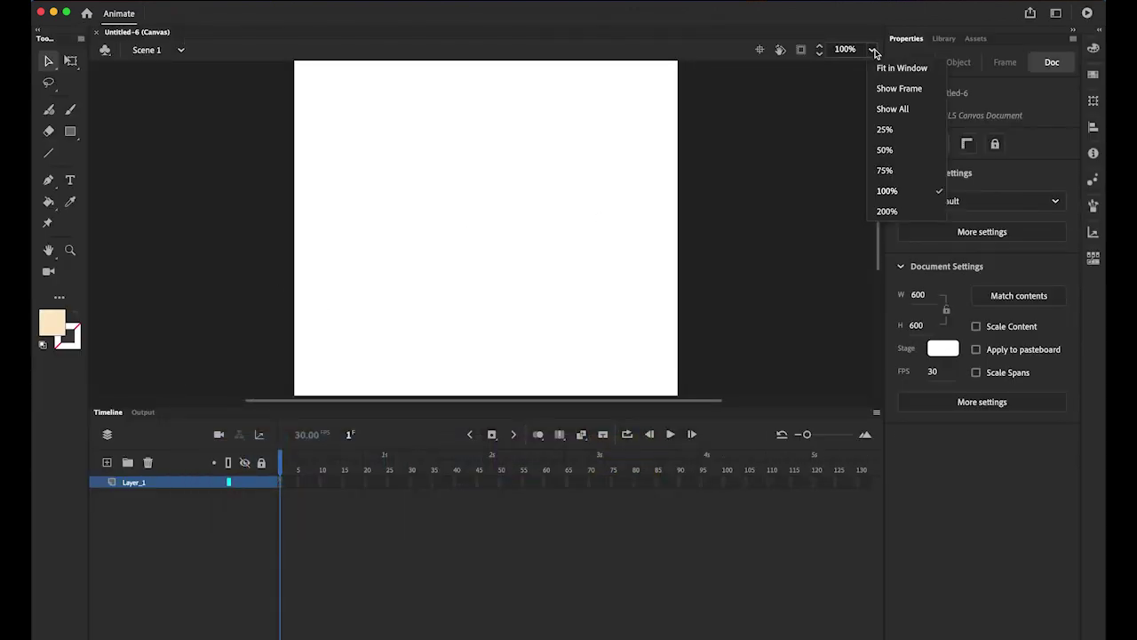
{"action": "left_click", "coordinate": [889, 171]}
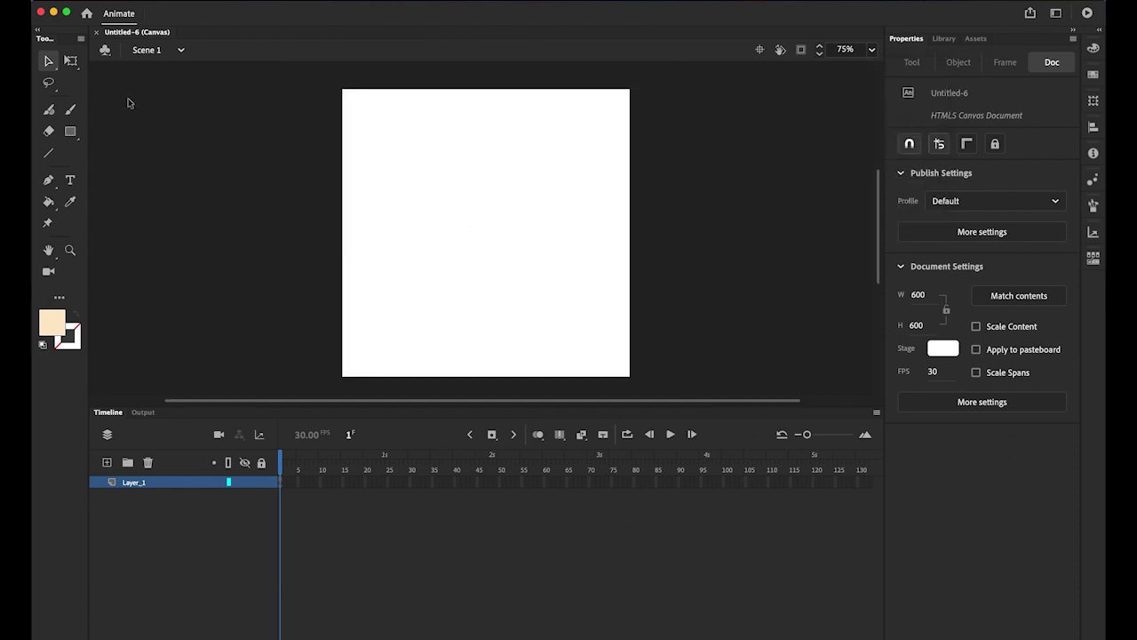
{"action": "left_click", "coordinate": [120, 0]}
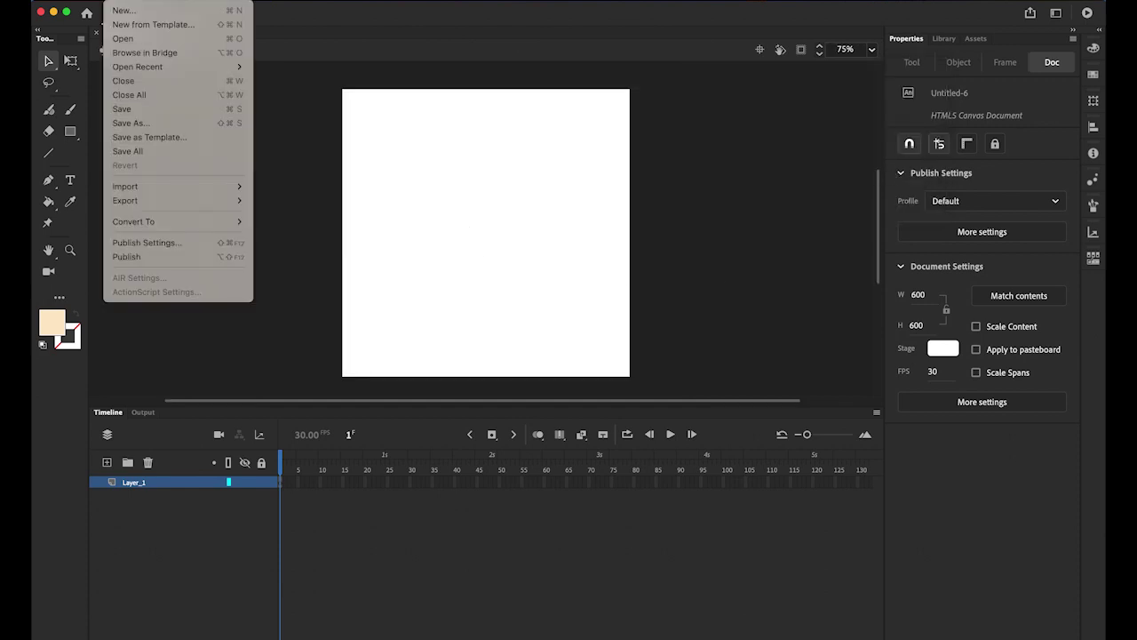
{"action": "mouse_move", "coordinate": [178, 185]}
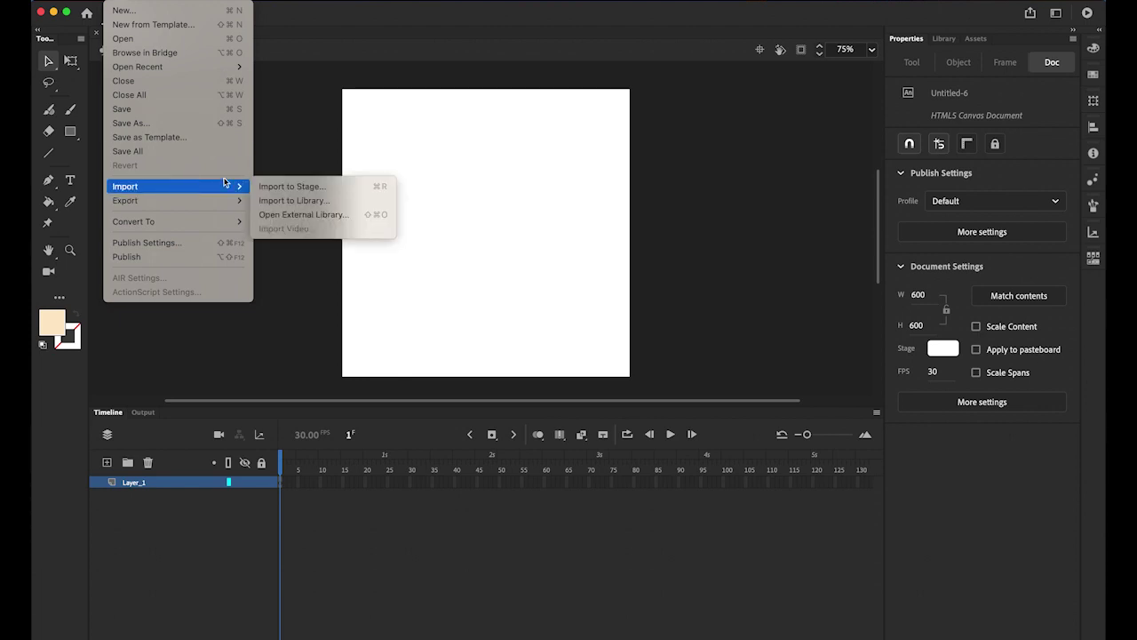
{"action": "left_click", "coordinate": [285, 184]}
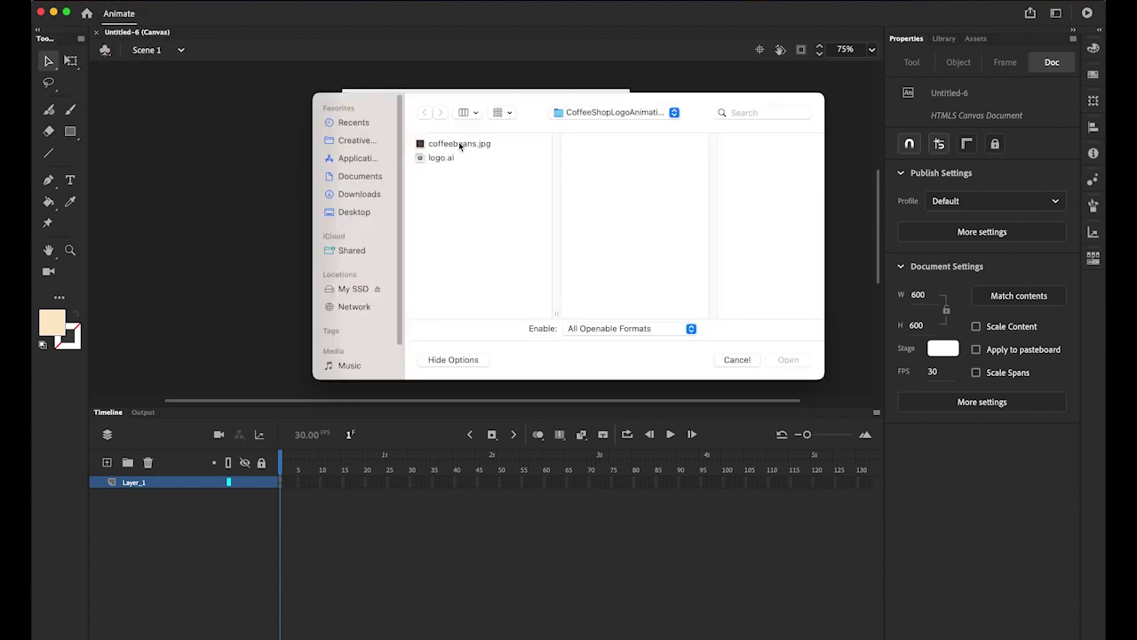
{"action": "left_click", "coordinate": [473, 143]}
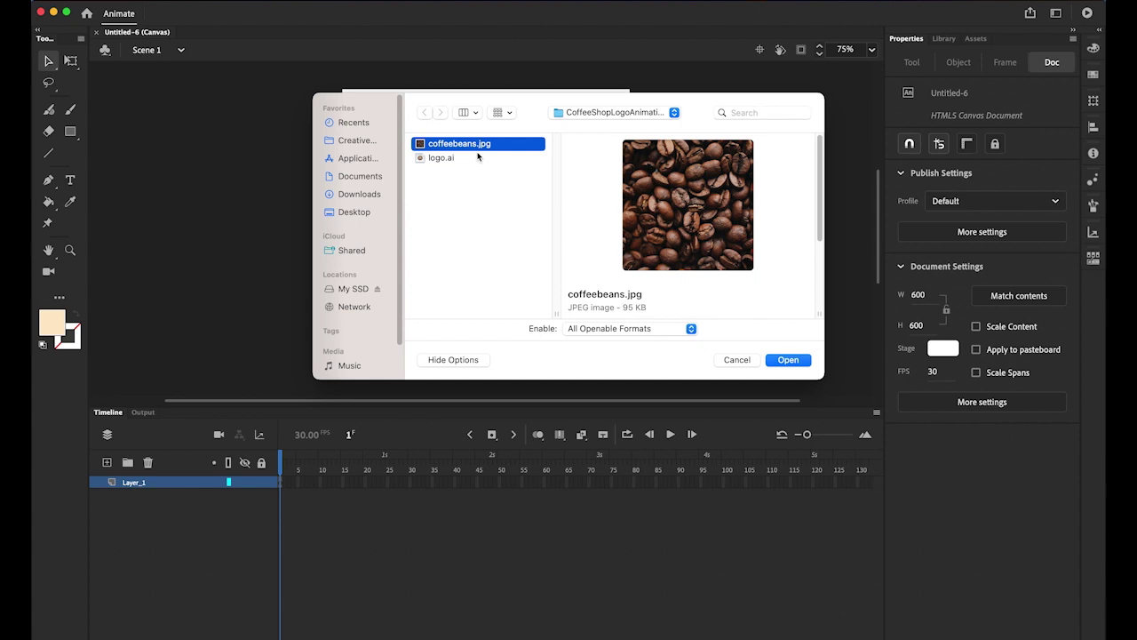
{"action": "left_click", "coordinate": [788, 360]}
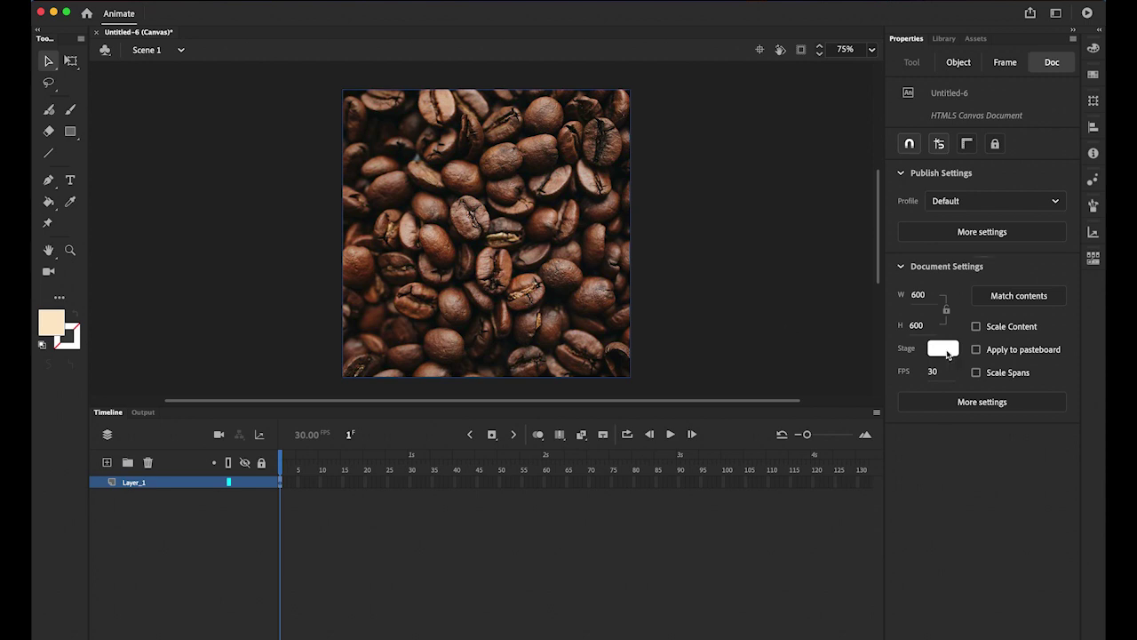
- Set the document's stage color to black (#000000)
{"action": "left_click", "coordinate": [944, 349]}
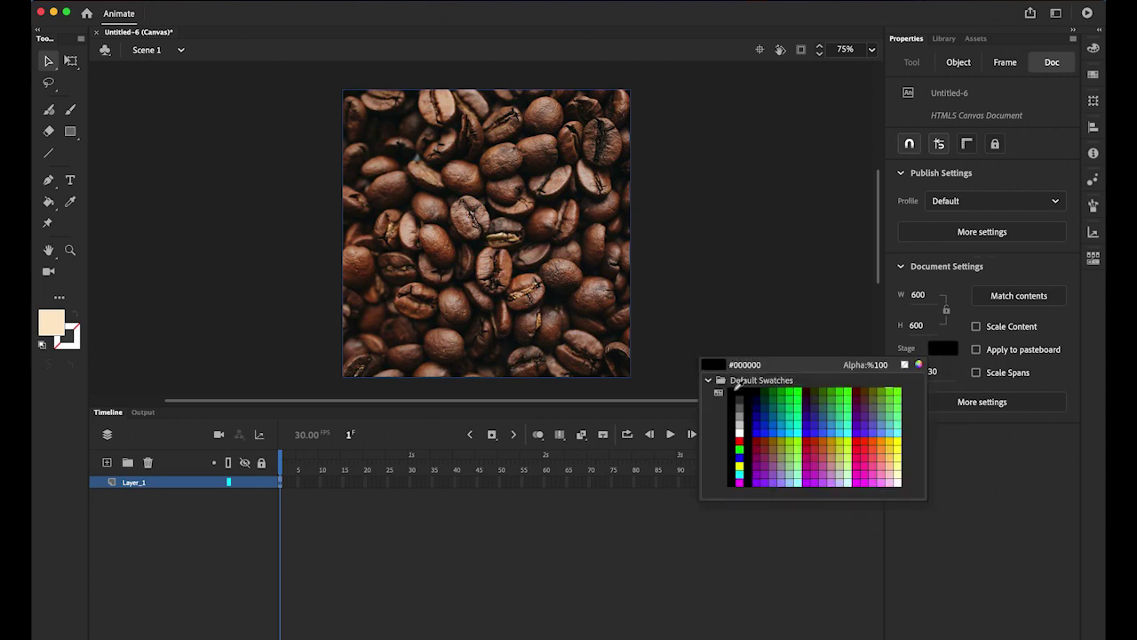
{"action": "left_click", "coordinate": [731, 394]}
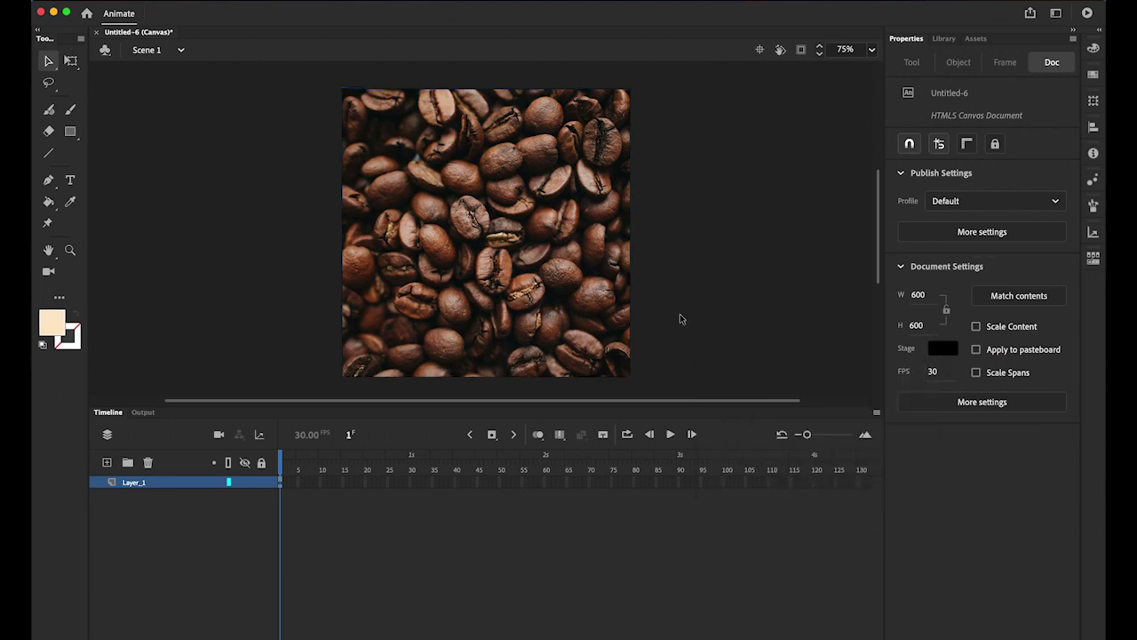
{"action": "left_click_drag", "start_coordinate": [490, 176], "coordinate": [570, 295]}
{"action": "key", "text": "ctrl+z"}
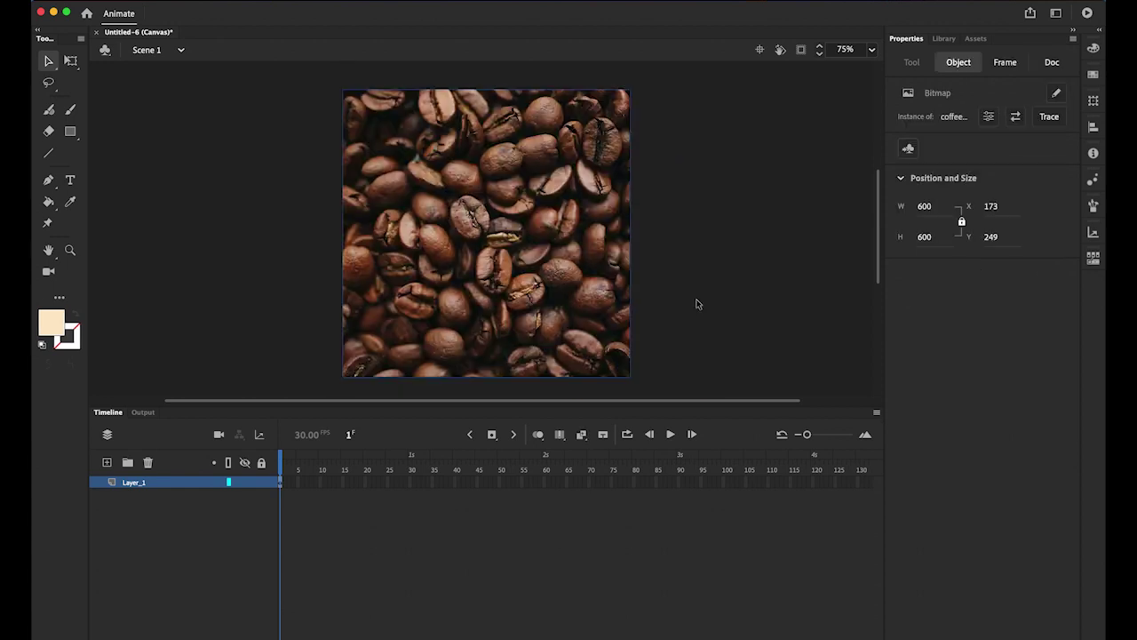
{"action": "left_click", "coordinate": [718, 290]}
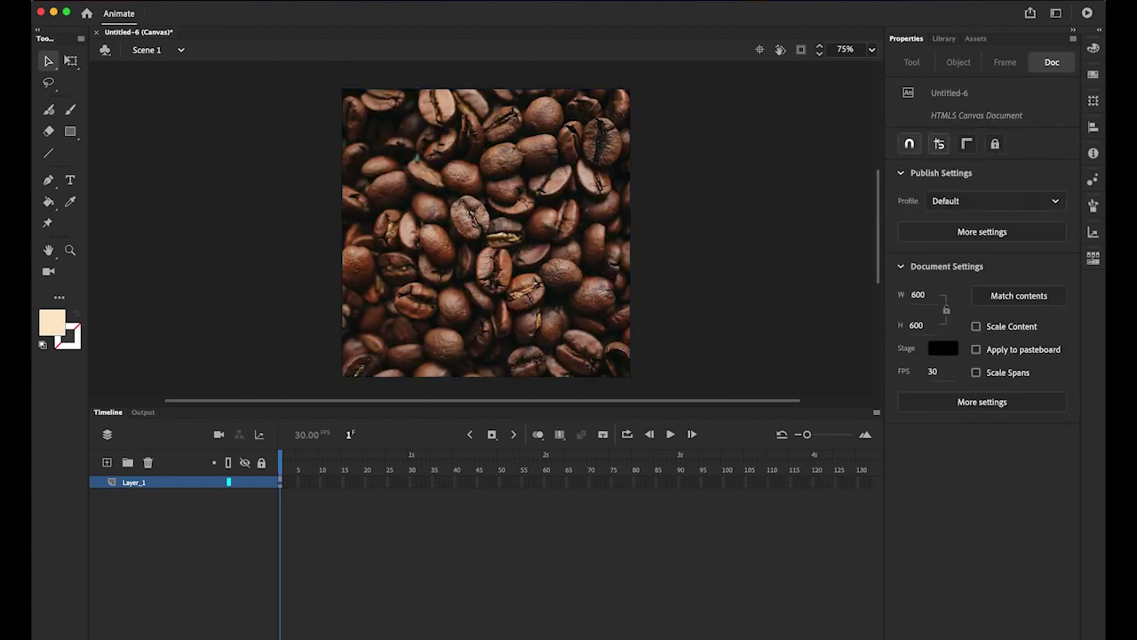
- Switch to Illustrator, select all of the logo artwork in logo.ai and copy it
{"action": "left_click", "coordinate": [307, 627]}
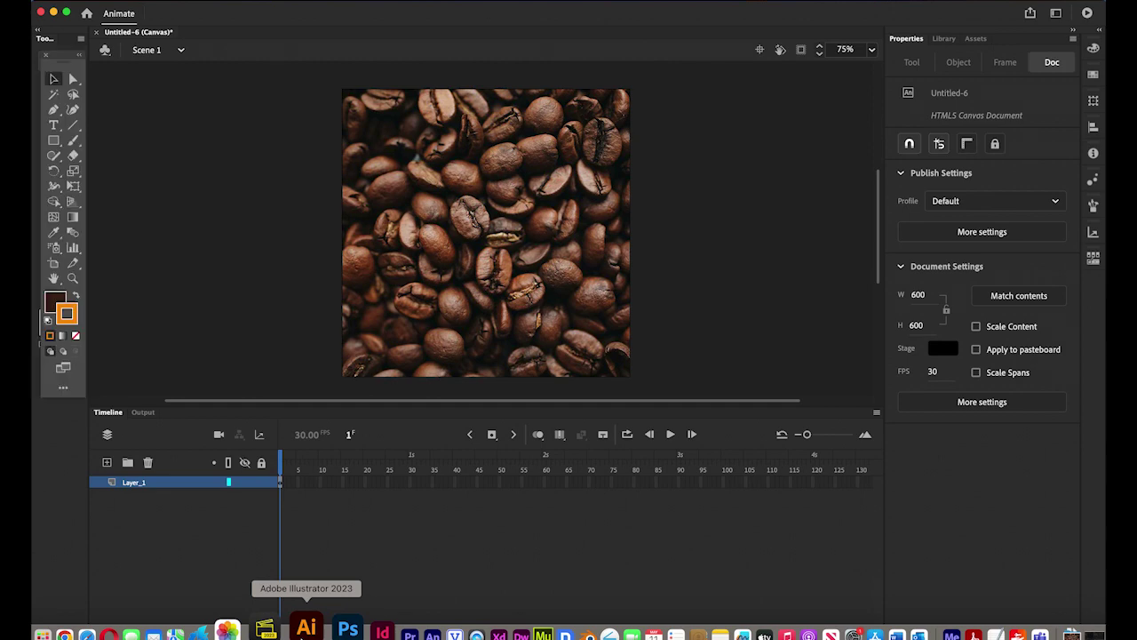
{"action": "left_click", "coordinate": [565, 34]}
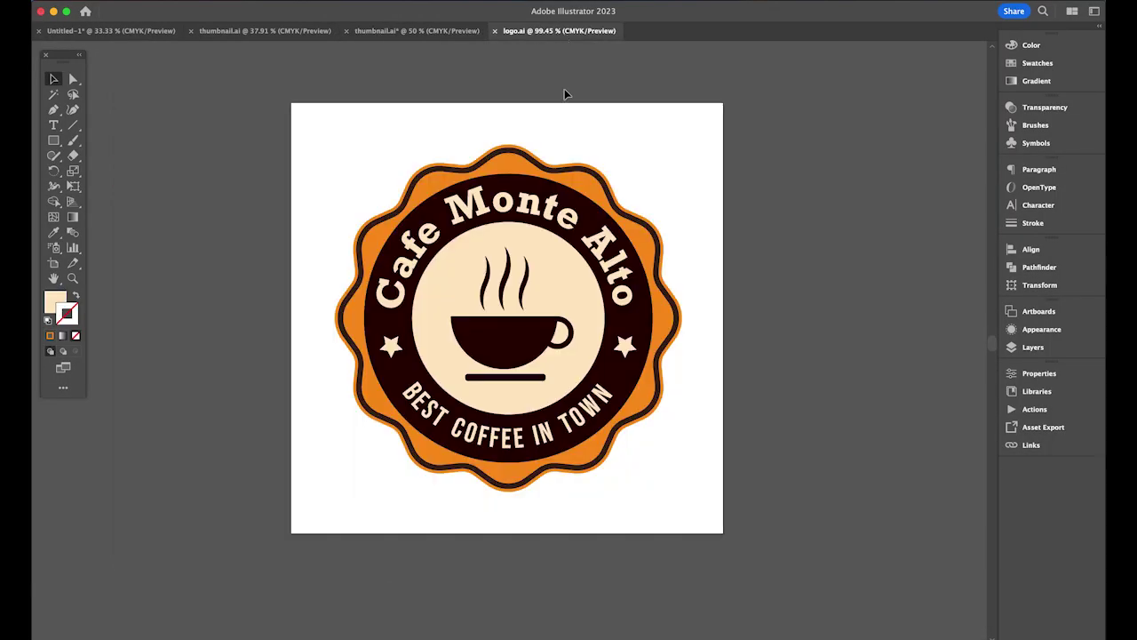
{"action": "left_click_drag", "start_coordinate": [305, 127], "coordinate": [688, 492]}
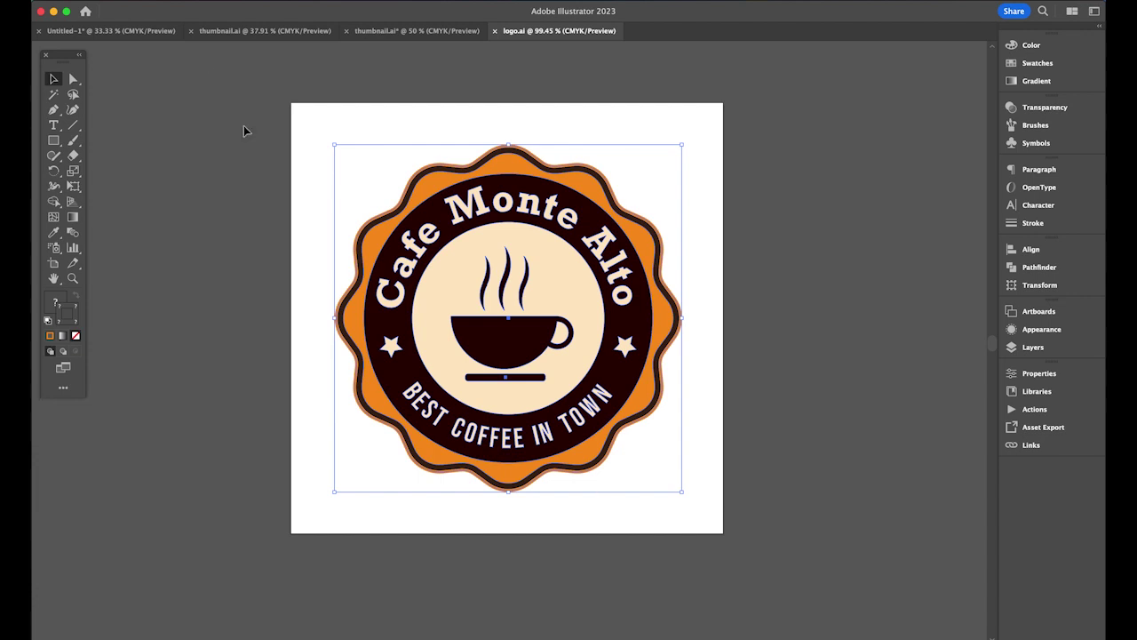
{"action": "left_click", "coordinate": [153, 0]}
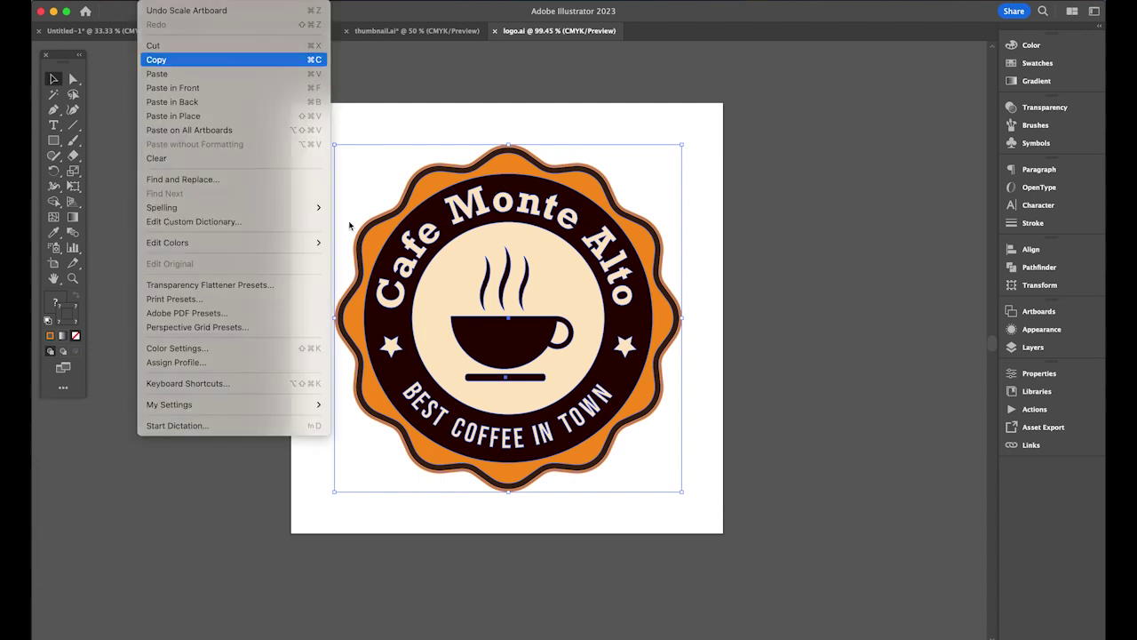
{"action": "left_click", "coordinate": [191, 61]}
- Switch back to Animate and add a new layer above the coffee bean image layer
{"action": "mouse_move", "coordinate": [435, 635]}
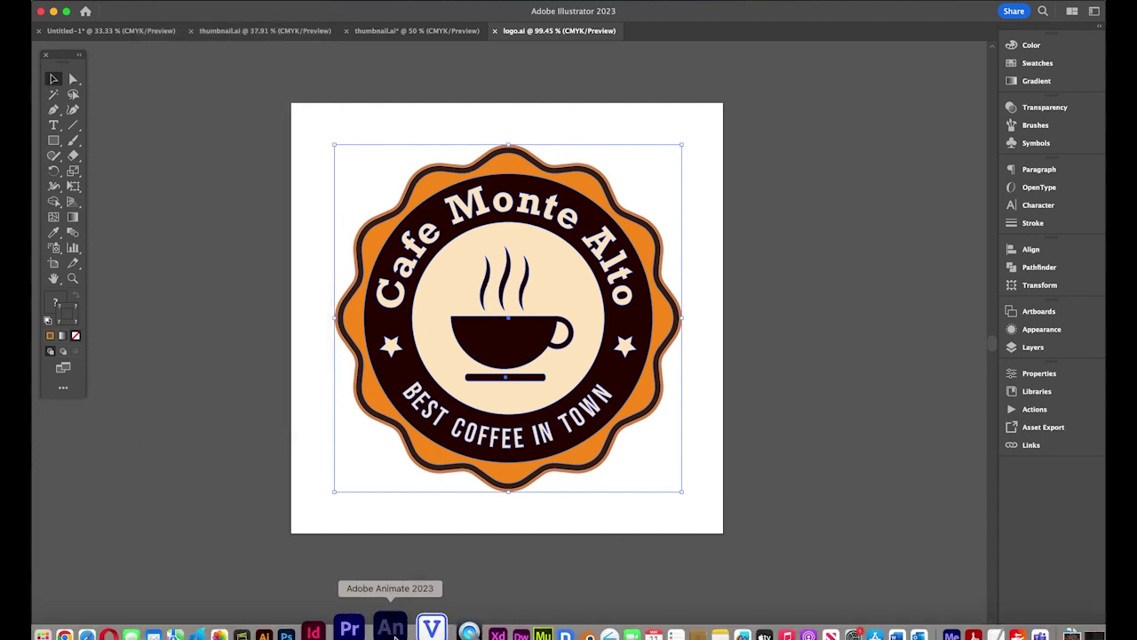
{"action": "left_click", "coordinate": [394, 625]}
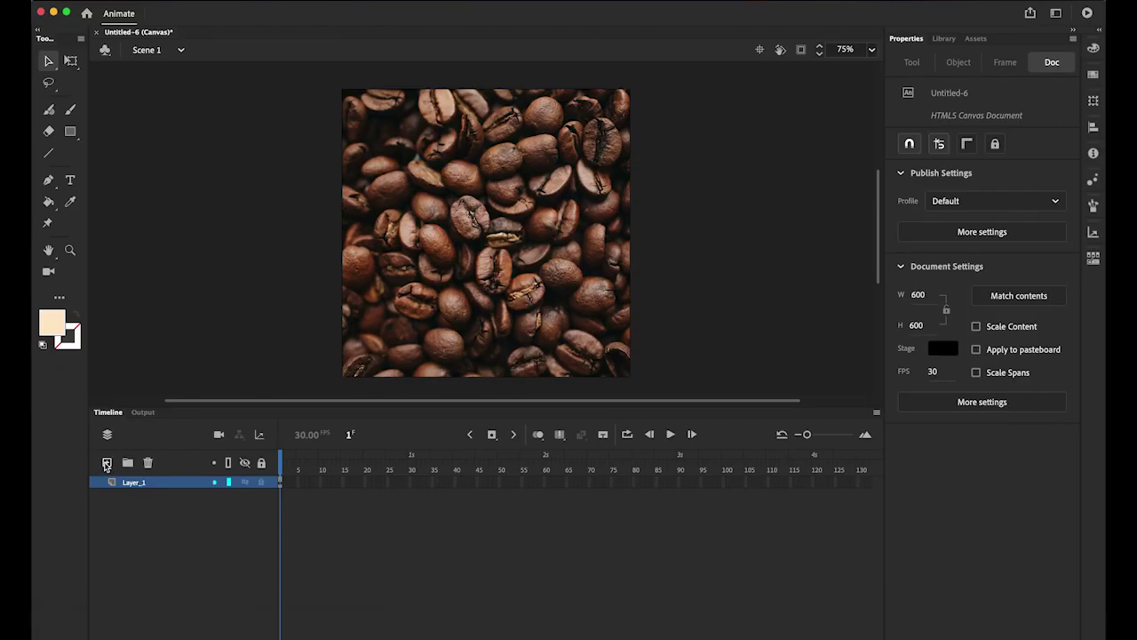
{"action": "left_click", "coordinate": [106, 463]}
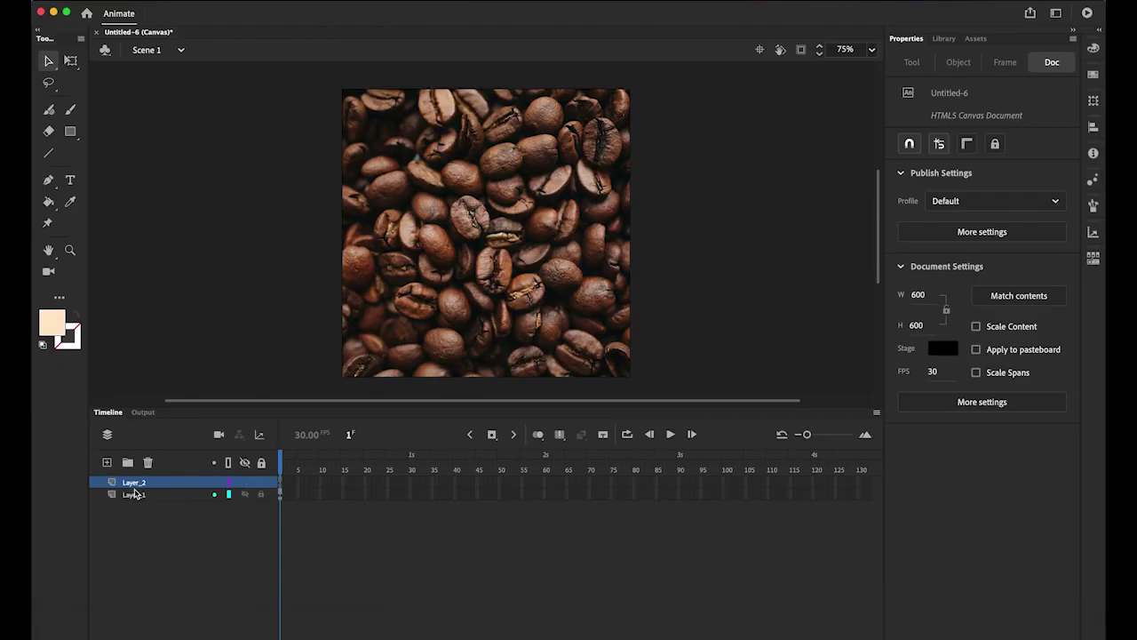
- Paste the copied logo artwork in the center of the new layer, using the AI File Importer preferences
{"action": "left_click", "coordinate": [167, 2]}
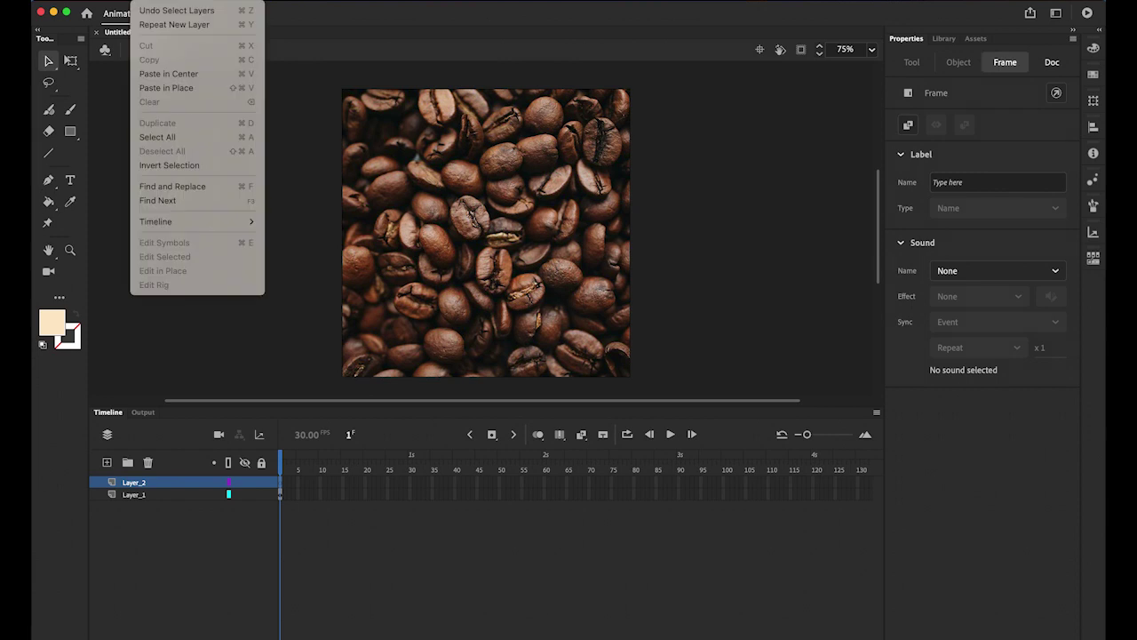
{"action": "left_click", "coordinate": [178, 74]}
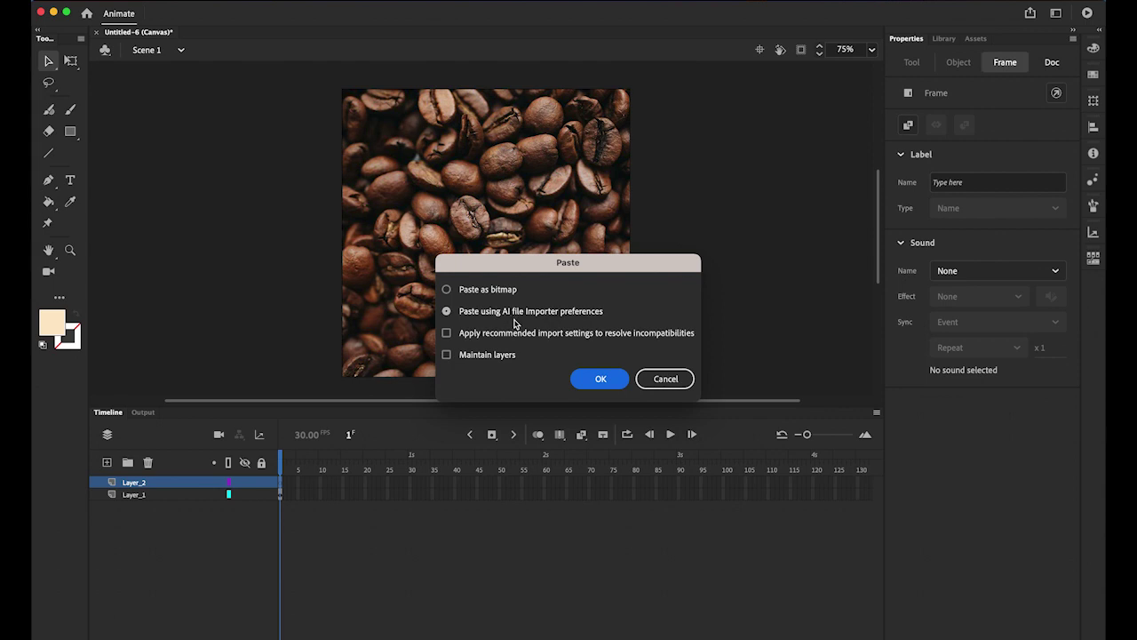
{"action": "left_click", "coordinate": [601, 379]}
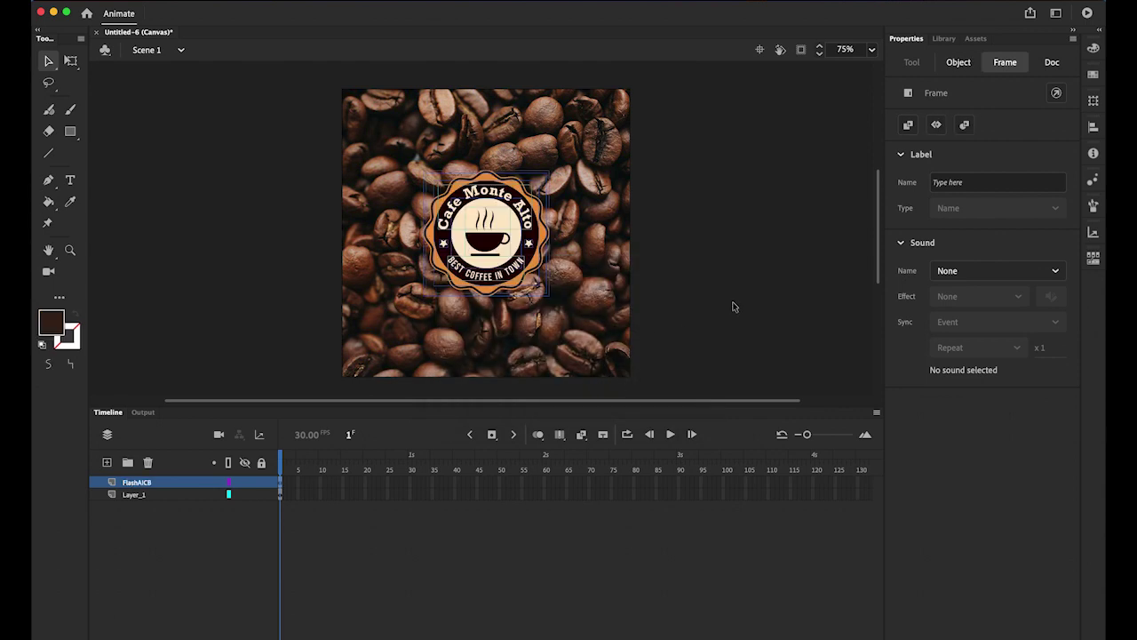
{"action": "left_click", "coordinate": [733, 307]}
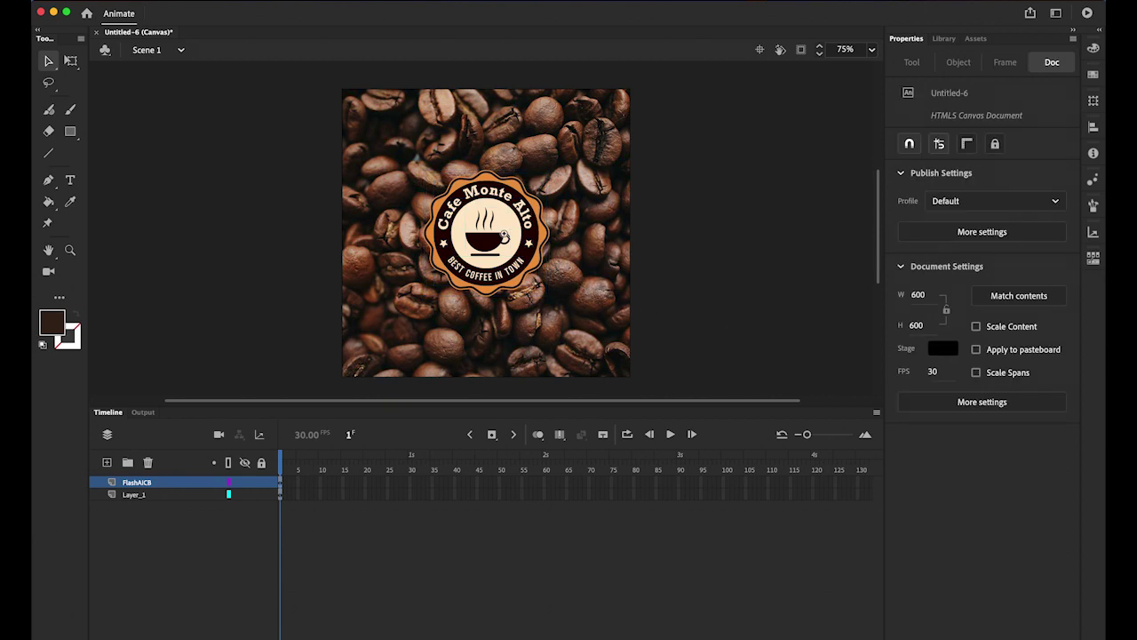
- Group the orange scalloped seal shapes of the logo and send the group behind the other logo artwork
{"action": "left_click", "coordinate": [504, 234]}
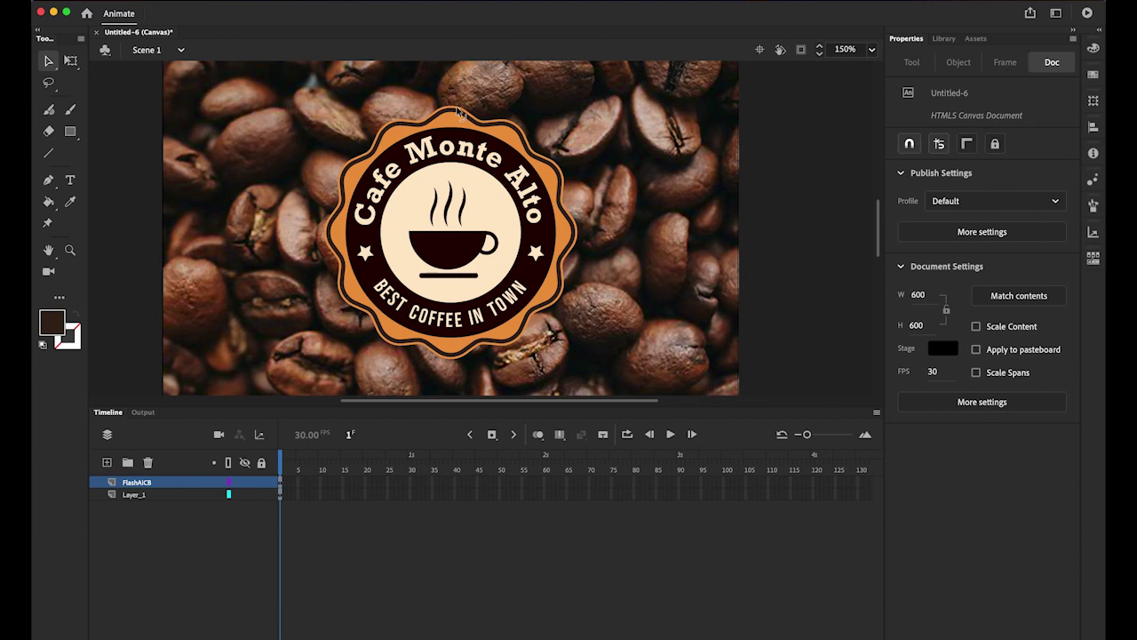
{"action": "left_click", "coordinate": [462, 115]}
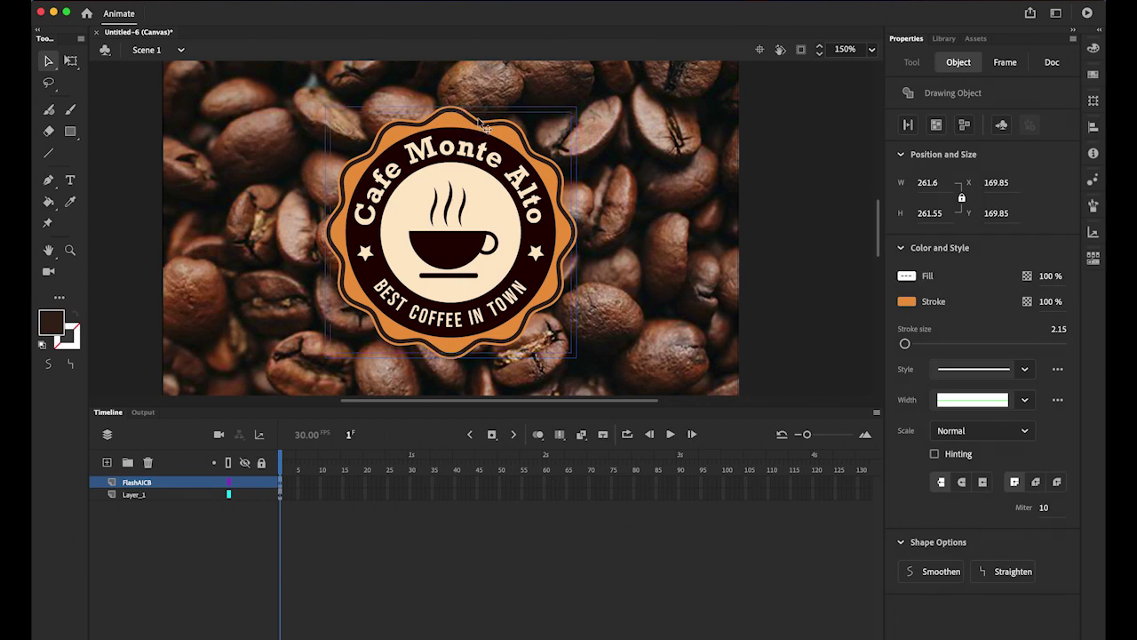
{"action": "left_click", "coordinate": [256, 3]}
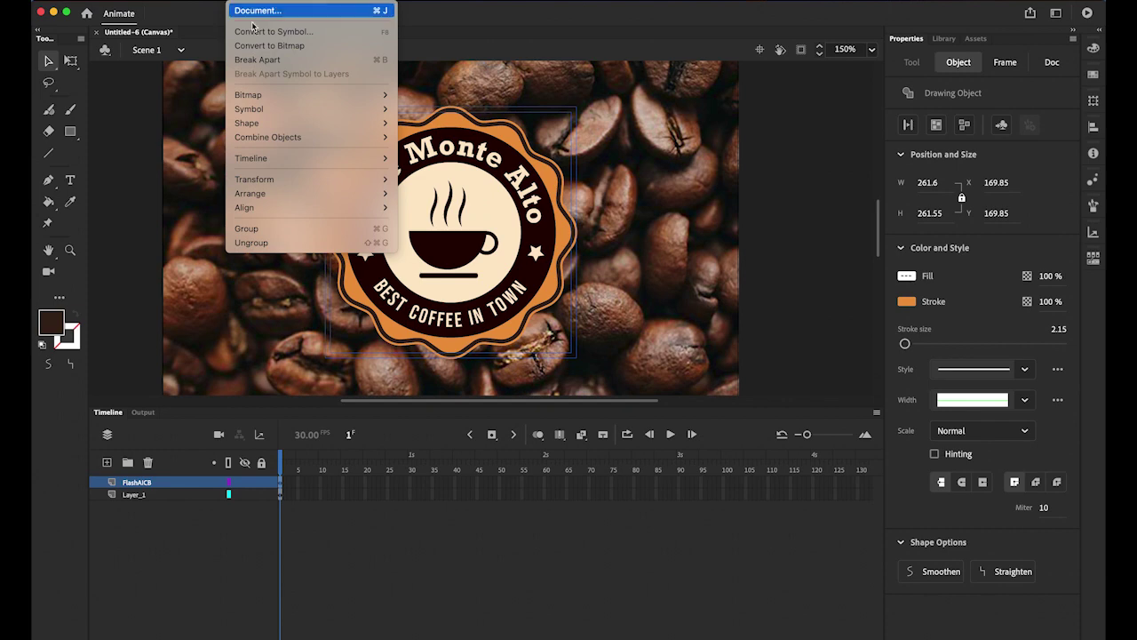
{"action": "left_click", "coordinate": [266, 228]}
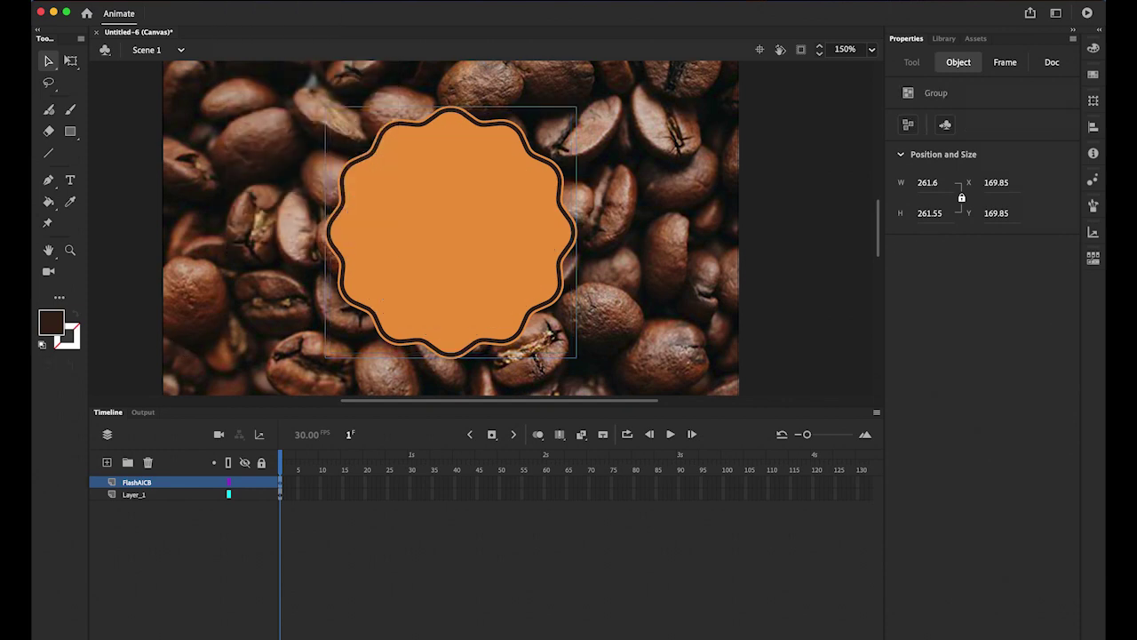
{"action": "left_click", "coordinate": [256, 3]}
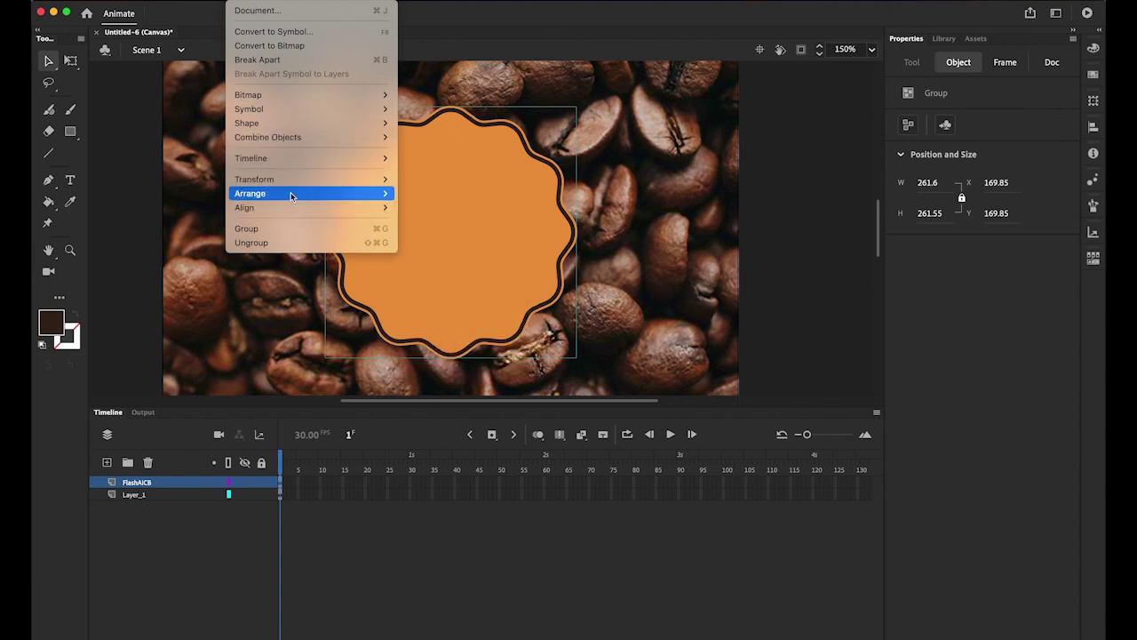
{"action": "mouse_move", "coordinate": [291, 191]}
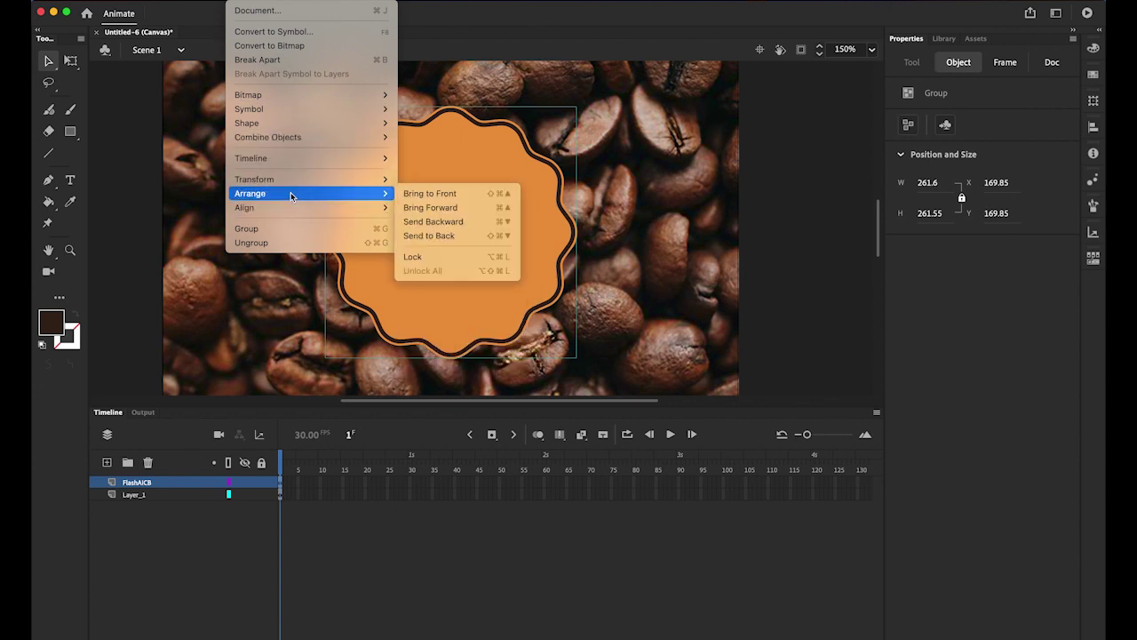
{"action": "left_click", "coordinate": [434, 235]}
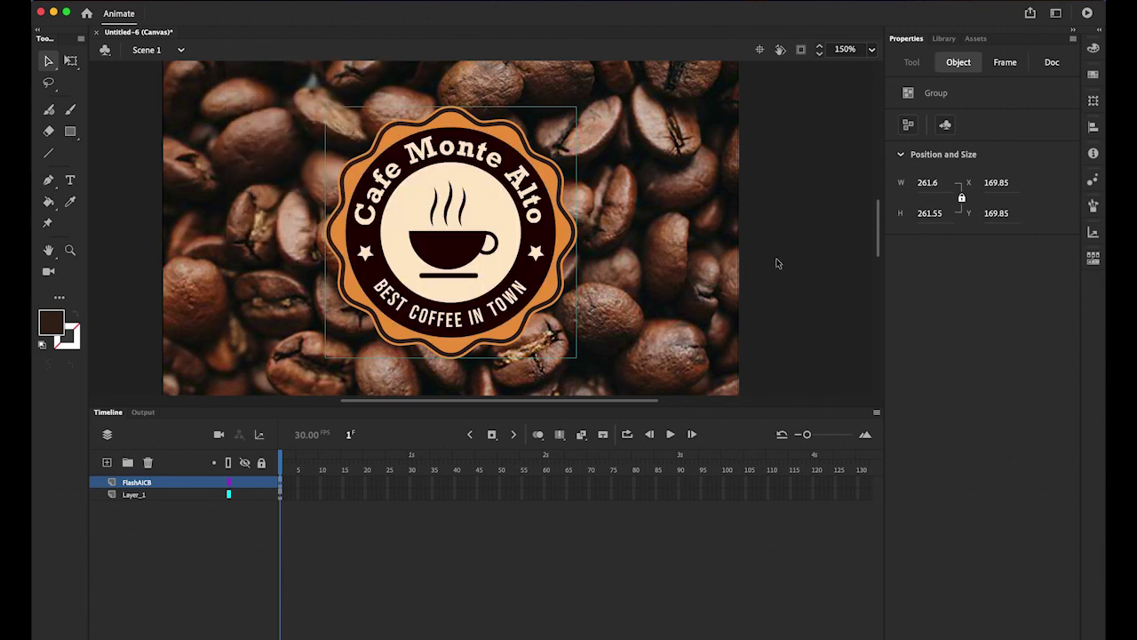
{"action": "left_click", "coordinate": [775, 263]}
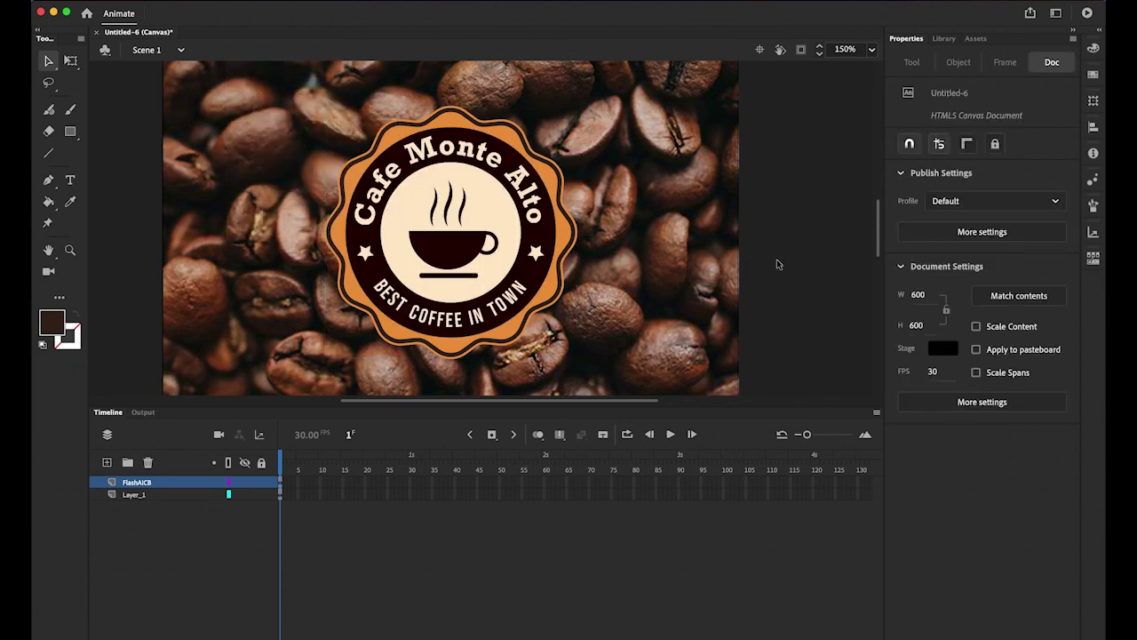
- Group the curved "Cafe Monte Alto" text with the "BEST COFFEE IN TOWN" text
{"action": "left_click", "coordinate": [435, 156]}
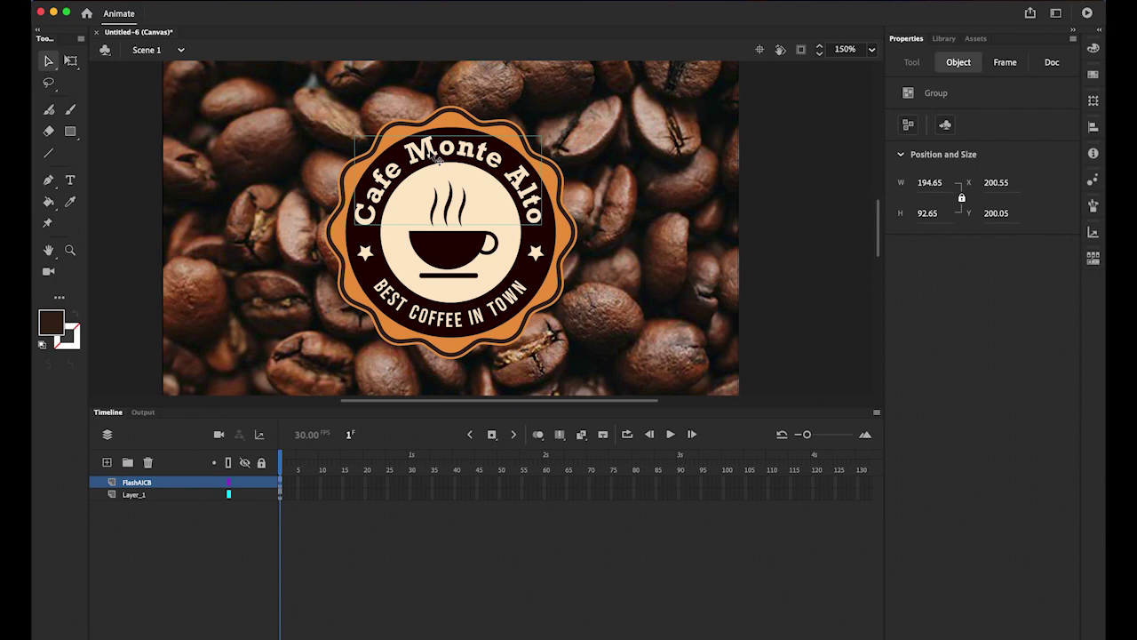
{"action": "left_click", "coordinate": [399, 305], "text": "shift"}
{"action": "left_click", "coordinate": [227, 3]}
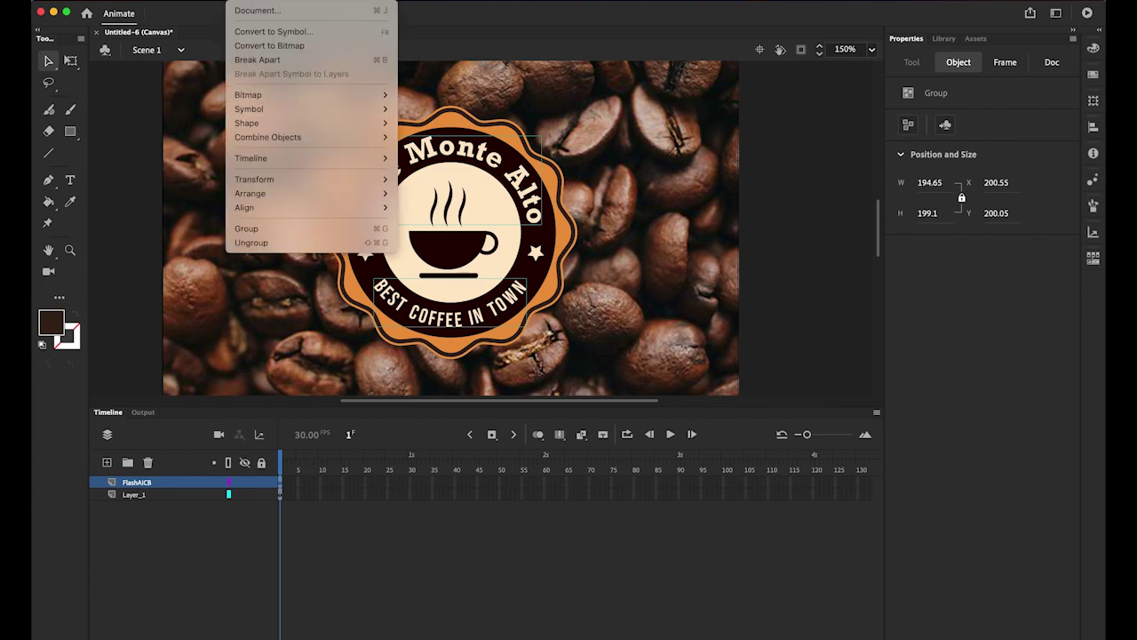
{"action": "mouse_move", "coordinate": [286, 194]}
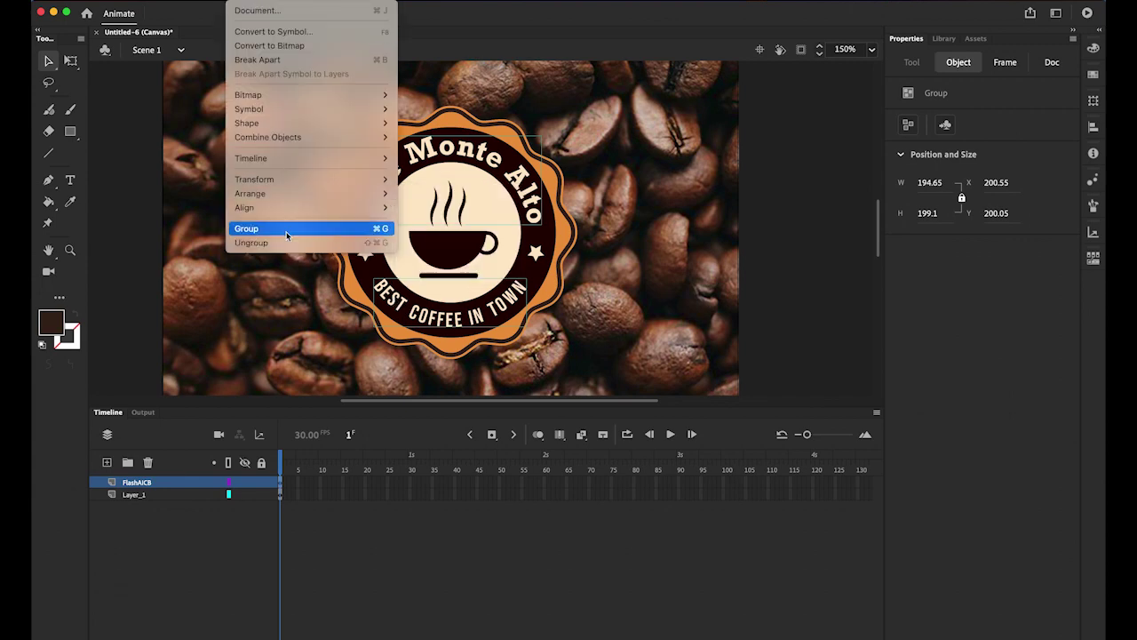
{"action": "left_click", "coordinate": [286, 230]}
{"action": "left_click", "coordinate": [812, 223]}
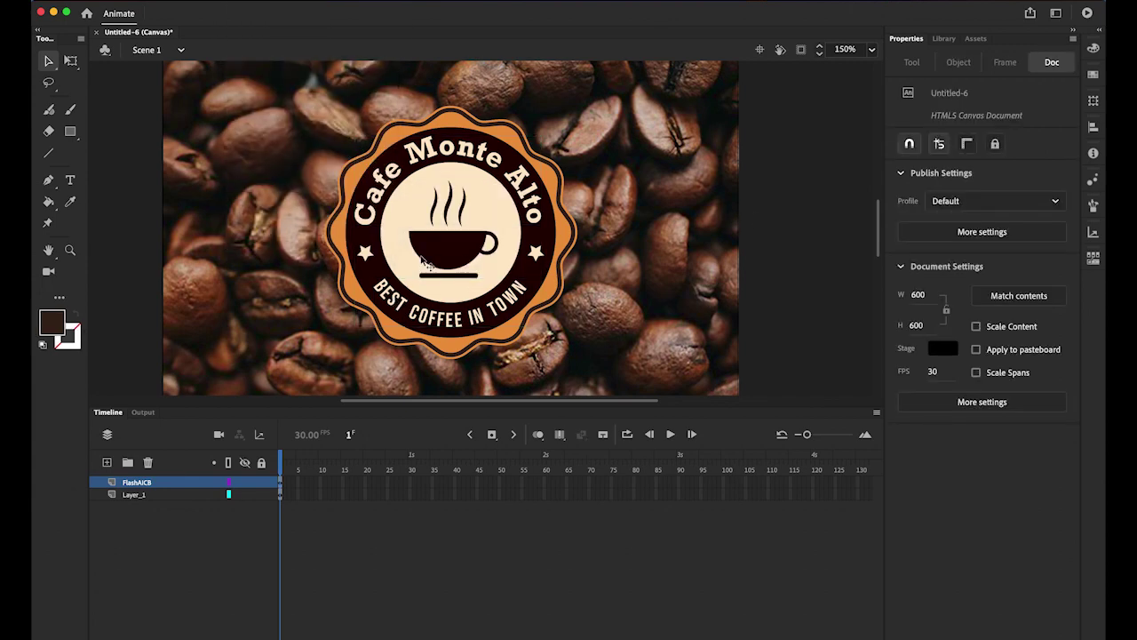
- Group the two small stars on either side of the coffee cup
{"action": "left_click", "coordinate": [366, 255]}
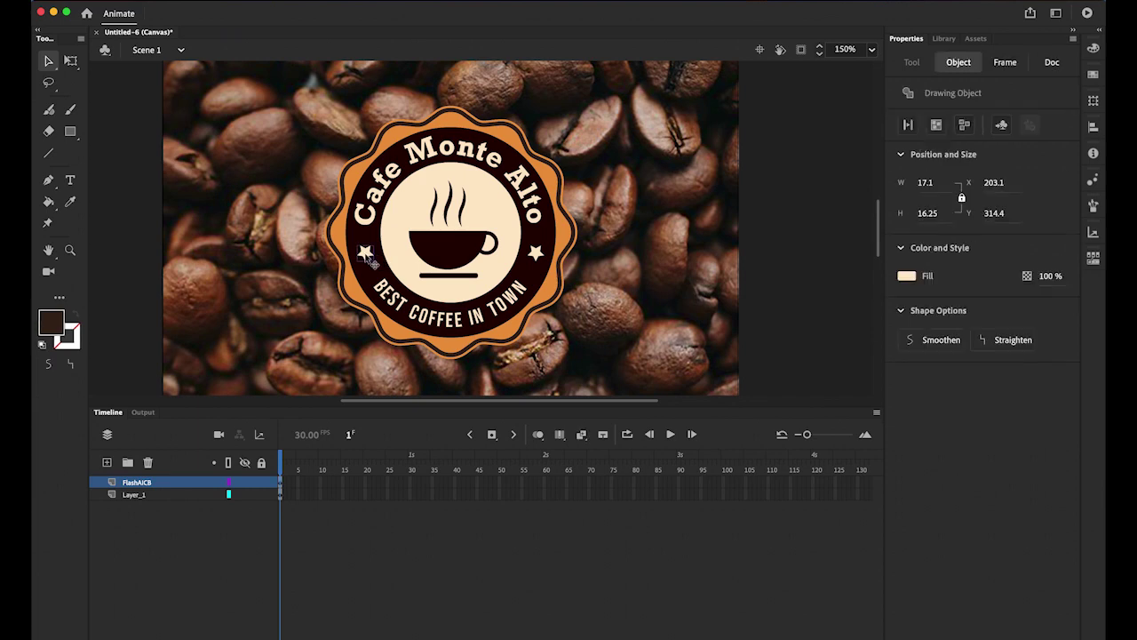
{"action": "left_click", "coordinate": [538, 257], "text": "shift"}
{"action": "left_click", "coordinate": [244, 3]}
{"action": "mouse_move", "coordinate": [278, 207]}
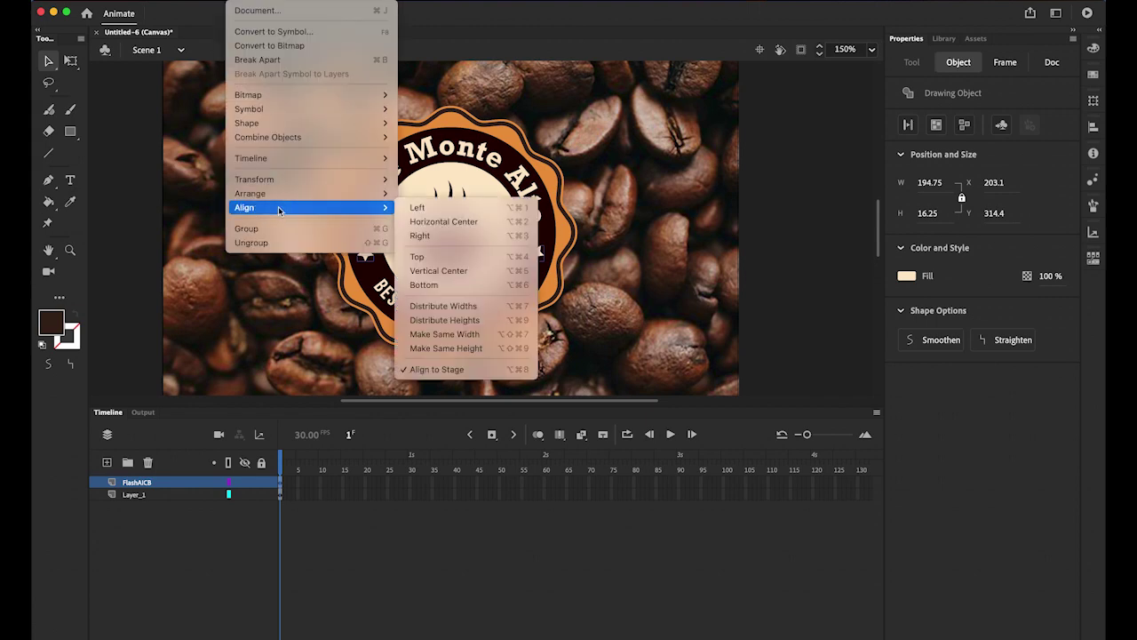
{"action": "left_click", "coordinate": [267, 228]}
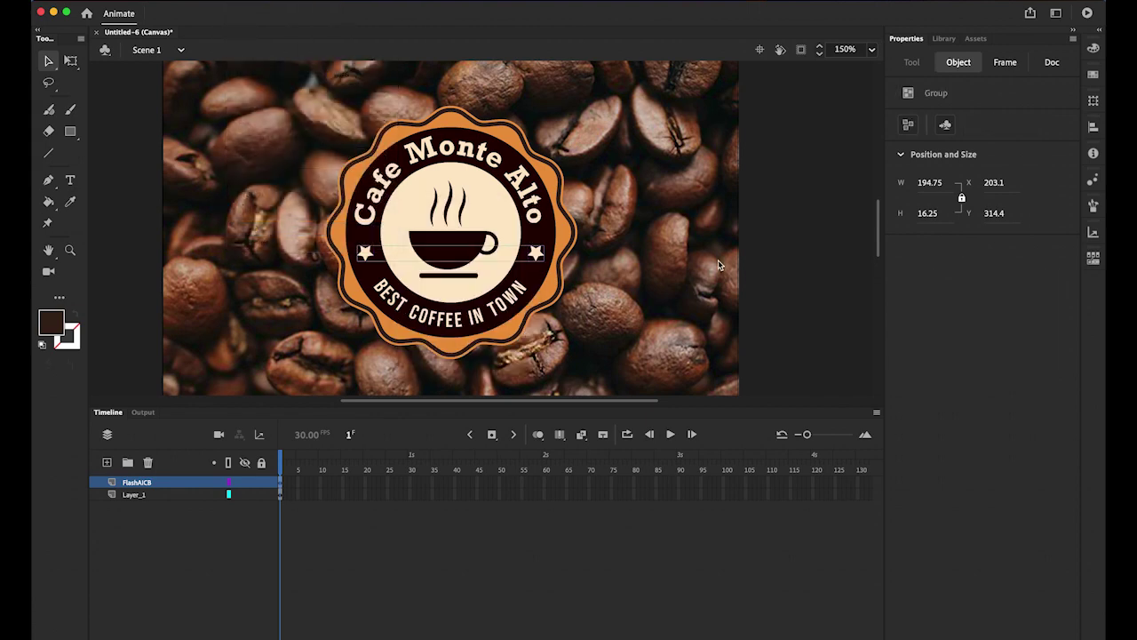
{"action": "left_click", "coordinate": [790, 253]}
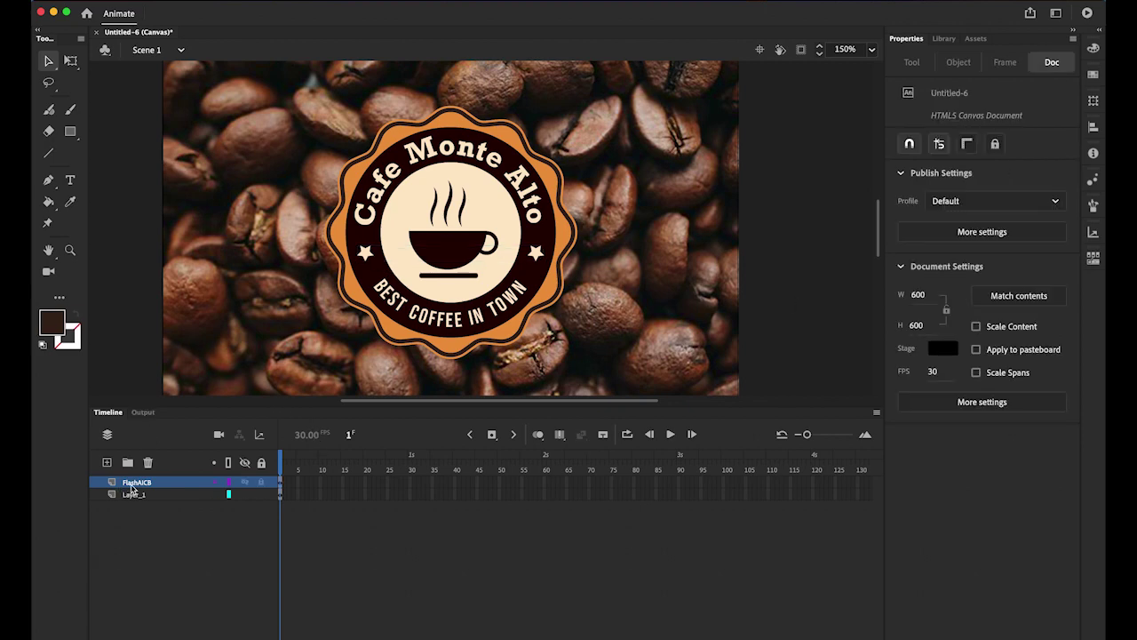
- Distribute all of the logo artwork on the FlashAICB layer to separate layers
{"action": "left_click", "coordinate": [132, 484]}
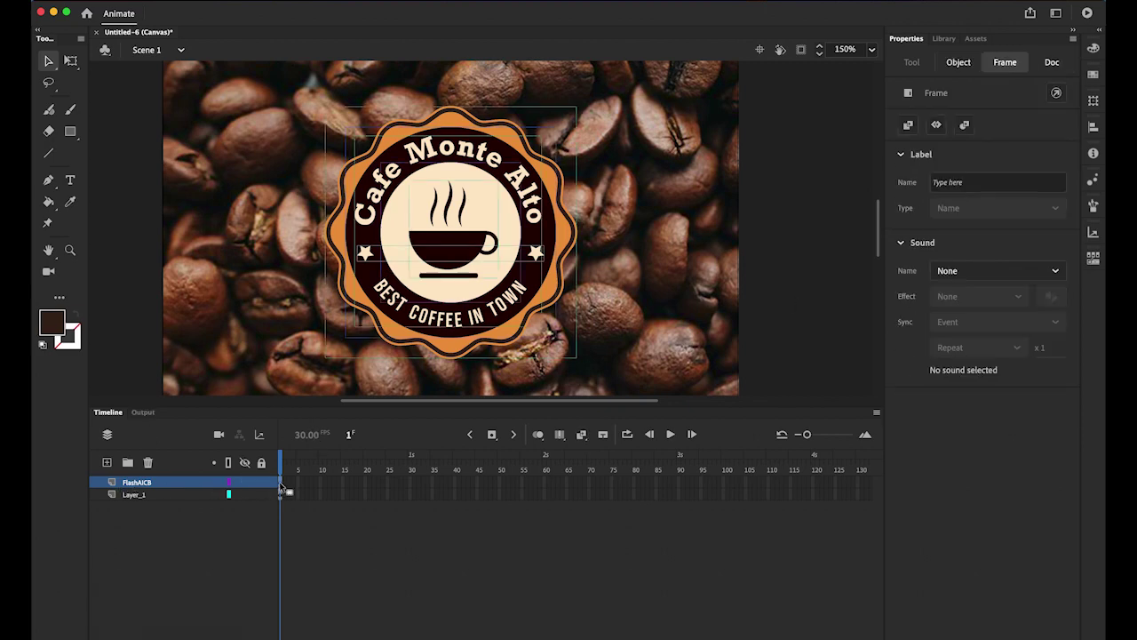
{"action": "left_click", "coordinate": [247, 2]}
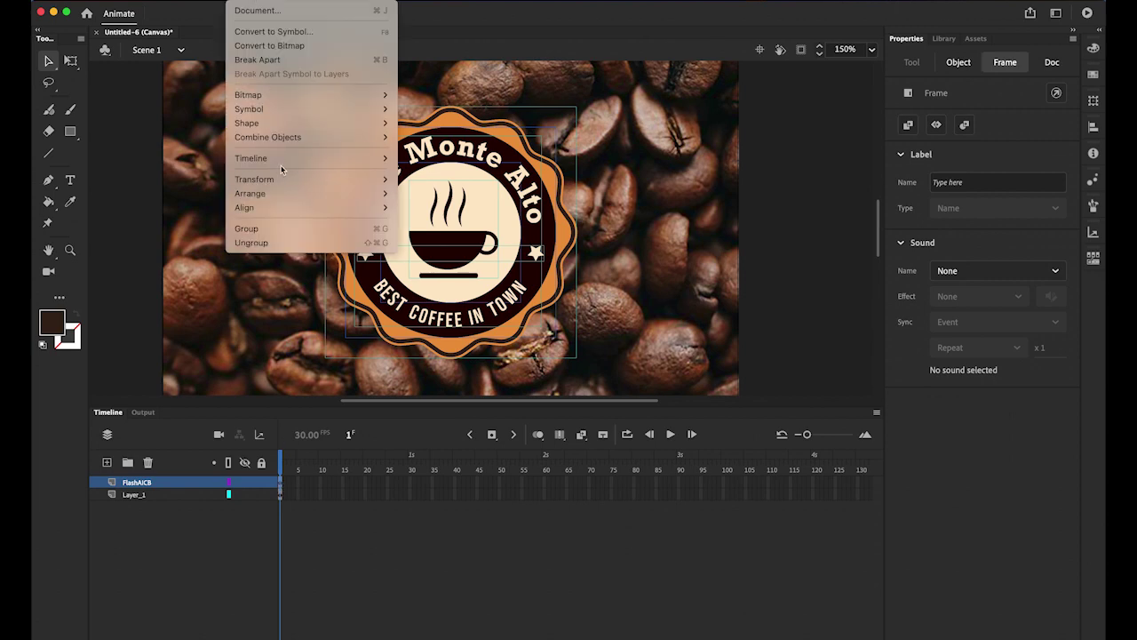
{"action": "mouse_move", "coordinate": [283, 158]}
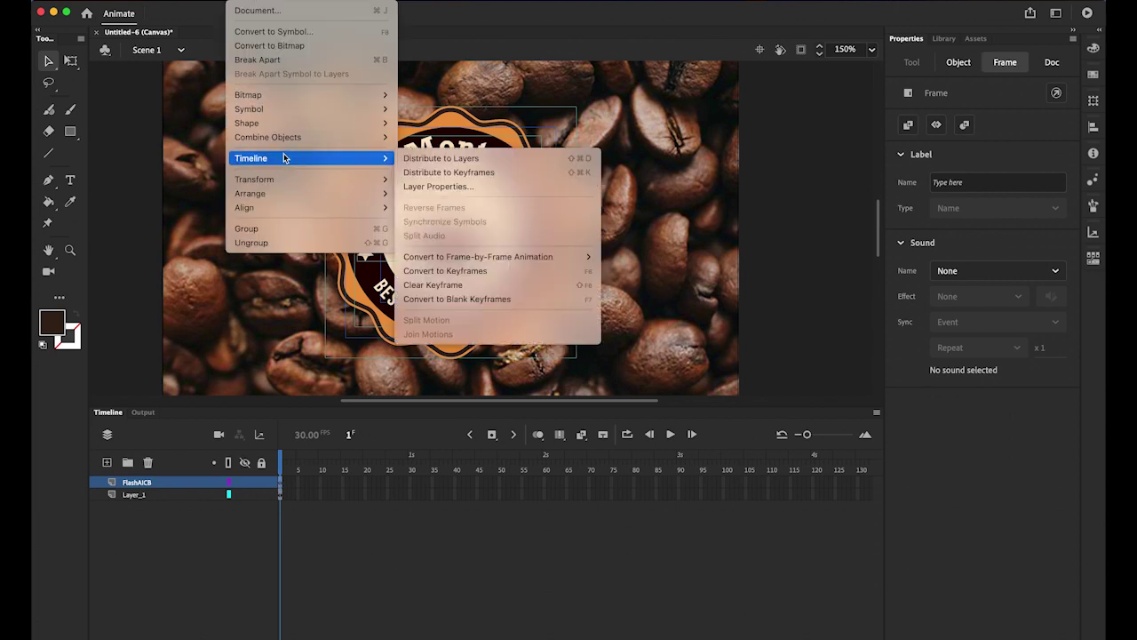
{"action": "left_click", "coordinate": [439, 160]}
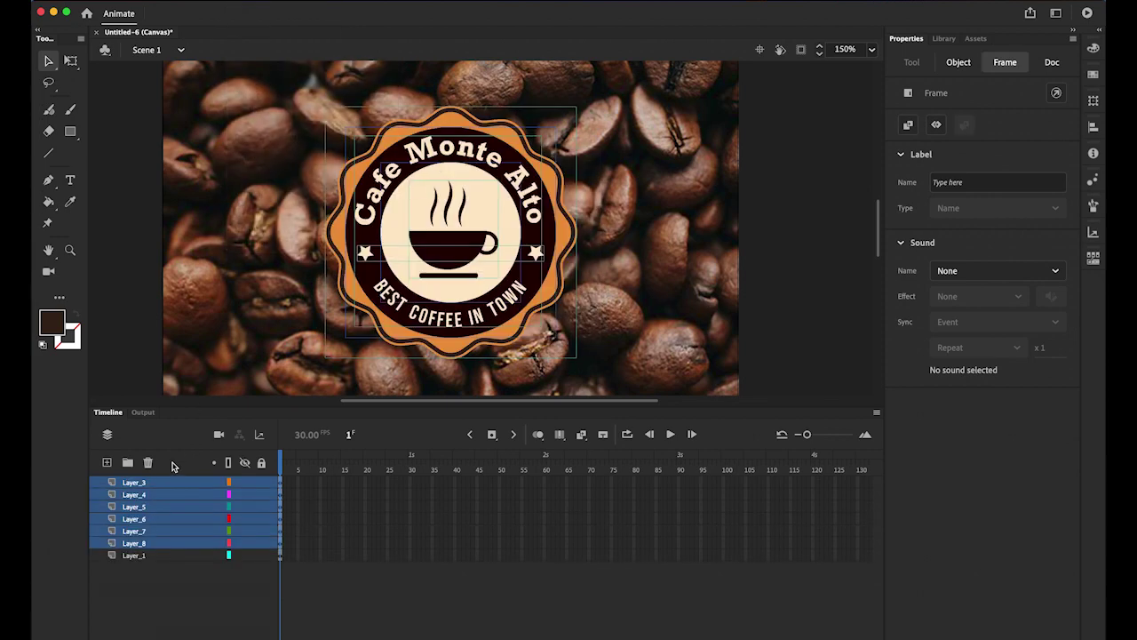
- Identify the coffee bean image layer by toggling its visibility and rename Layer_1 as BG
{"action": "left_click", "coordinate": [134, 588]}
{"action": "left_click", "coordinate": [140, 557]}
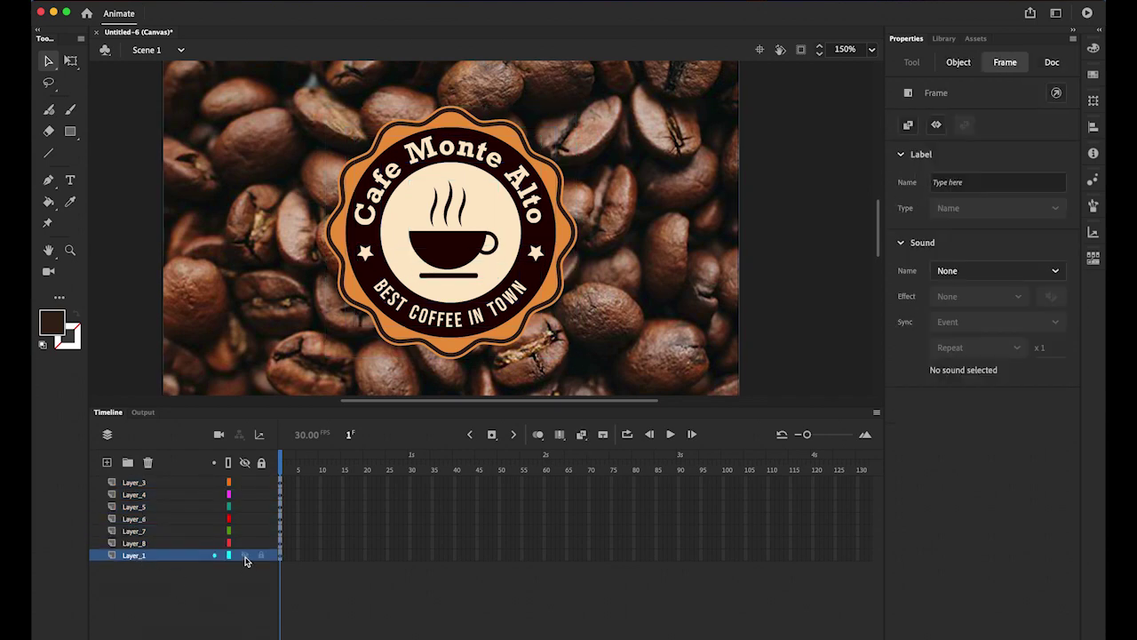
{"action": "left_click", "coordinate": [245, 555]}
{"action": "left_click", "coordinate": [245, 555]}
{"action": "double_click", "coordinate": [140, 554]}
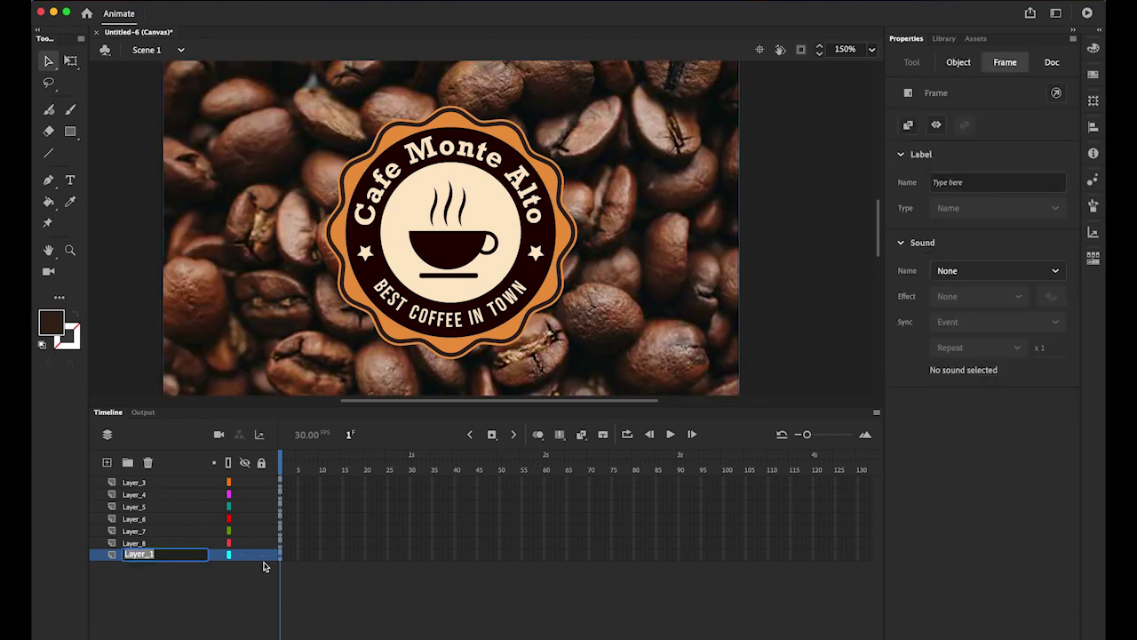
{"action": "type", "text": "BG"}
{"action": "key", "text": "Return"}
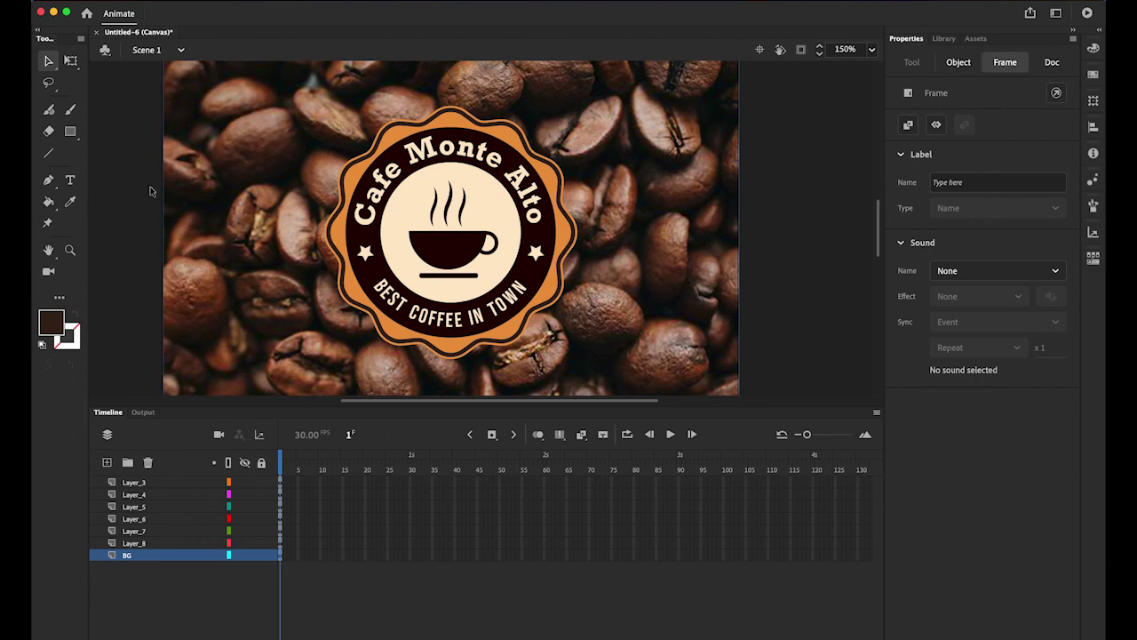
- Identify the scalloped seal's layer by toggling its visibility and rename Layer_8 as seal
{"action": "left_click", "coordinate": [873, 51]}
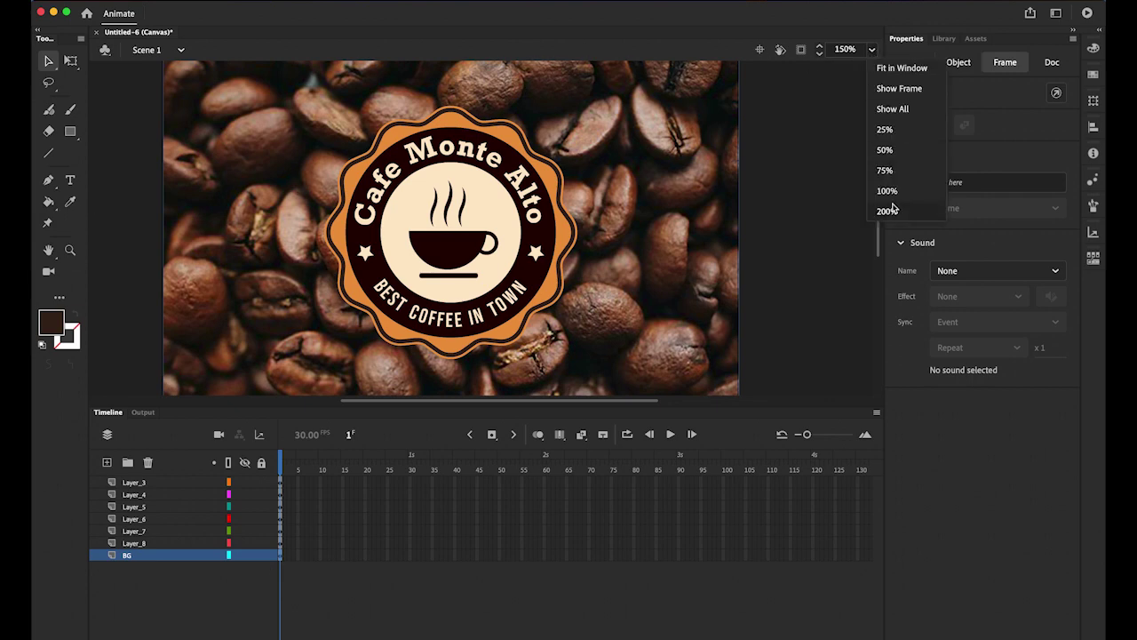
{"action": "left_click", "coordinate": [885, 170]}
{"action": "left_click", "coordinate": [702, 256]}
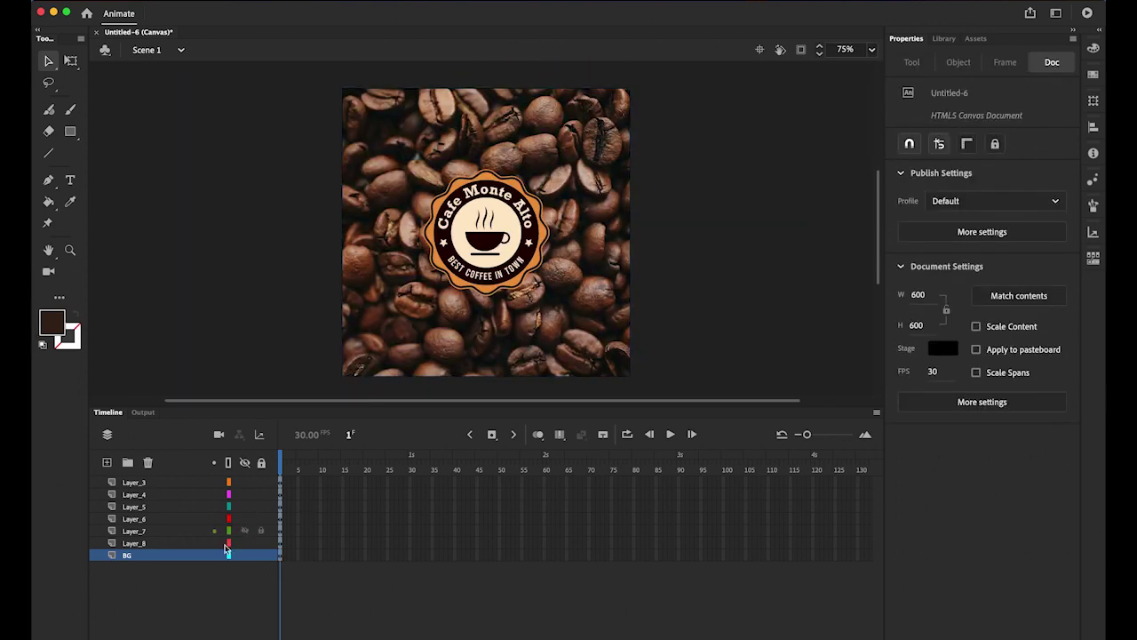
{"action": "left_click", "coordinate": [141, 543]}
{"action": "left_click", "coordinate": [244, 544]}
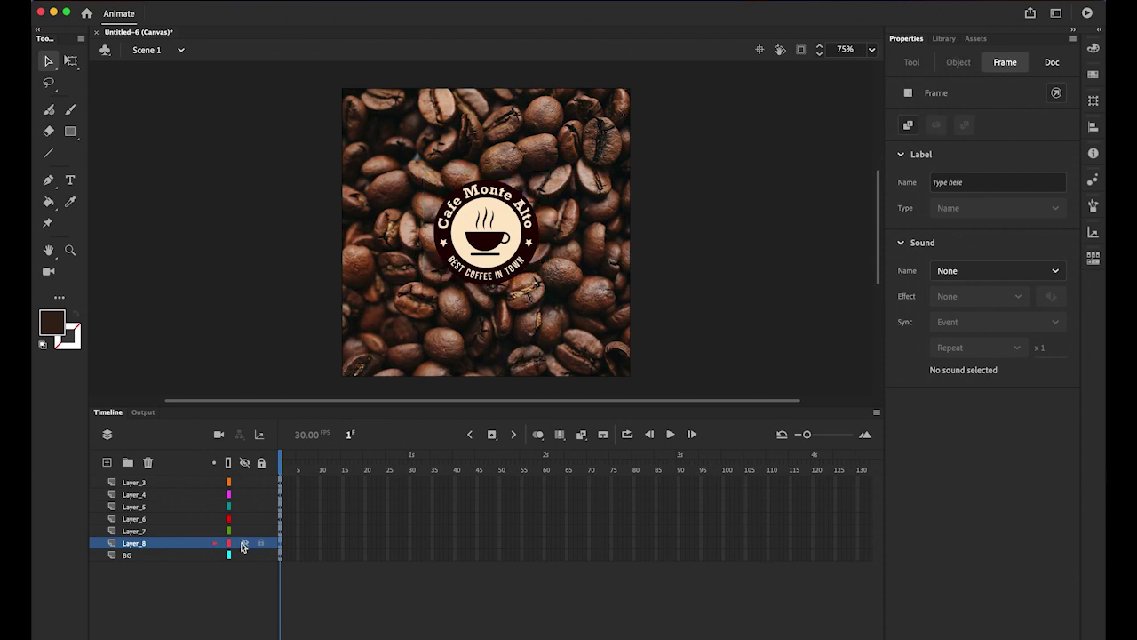
{"action": "left_click", "coordinate": [244, 544]}
{"action": "left_click", "coordinate": [244, 544]}
{"action": "left_click", "coordinate": [244, 544]}
{"action": "double_click", "coordinate": [140, 542]}
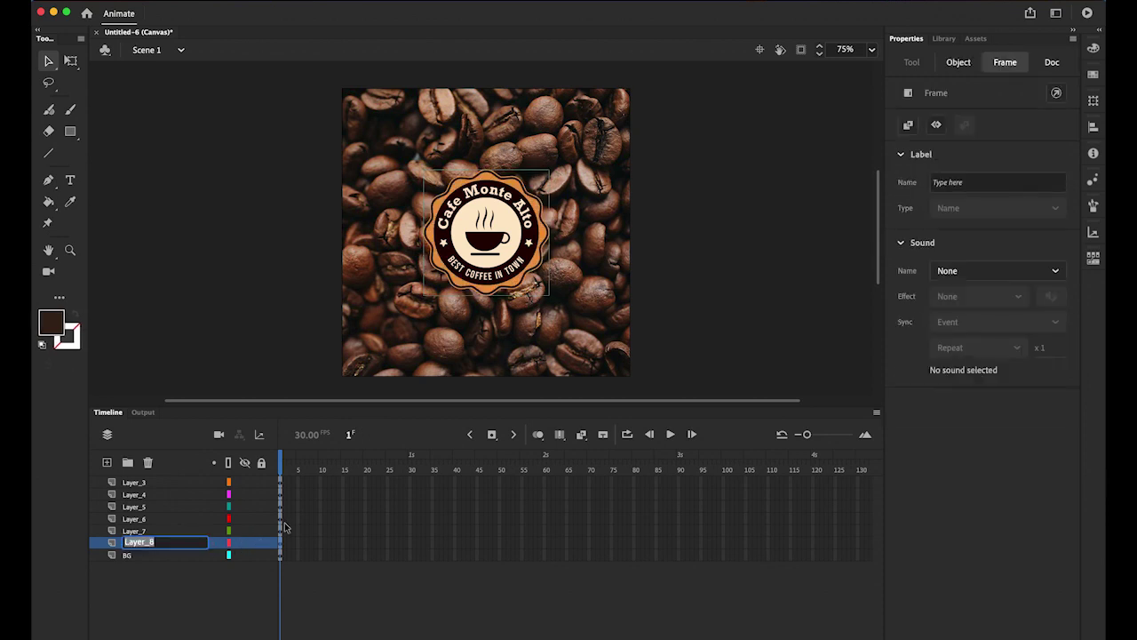
{"action": "type", "text": "seal"}
{"action": "key", "text": "Return"}
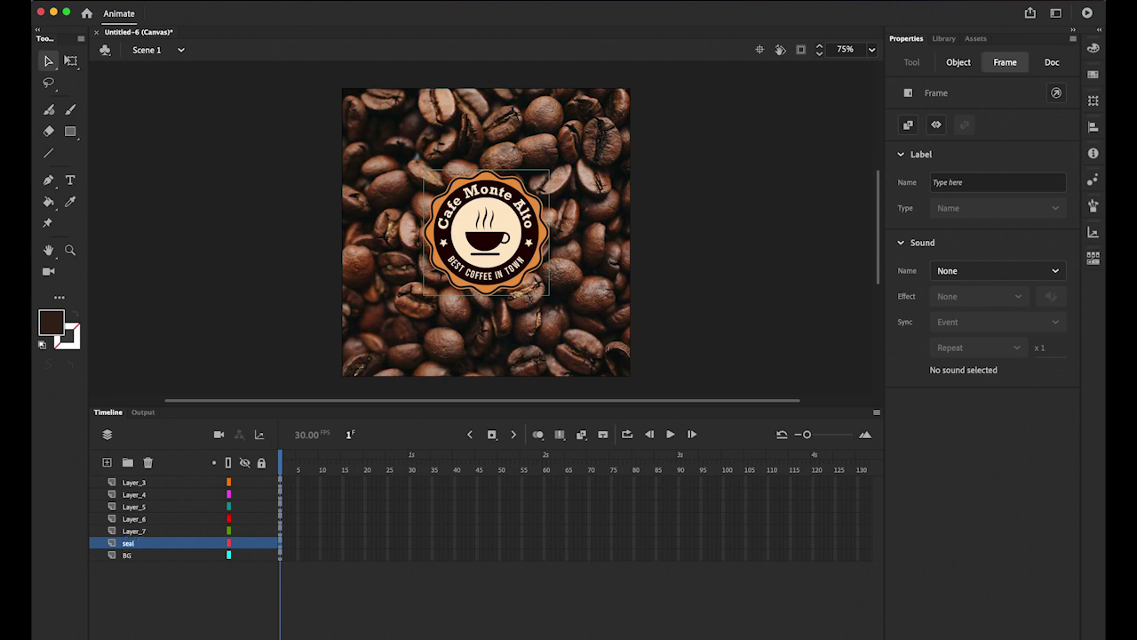
- Identify the dark brown ring's layer by toggling its visibility and rename Layer_7 as brown_ring
{"action": "left_click", "coordinate": [139, 531]}
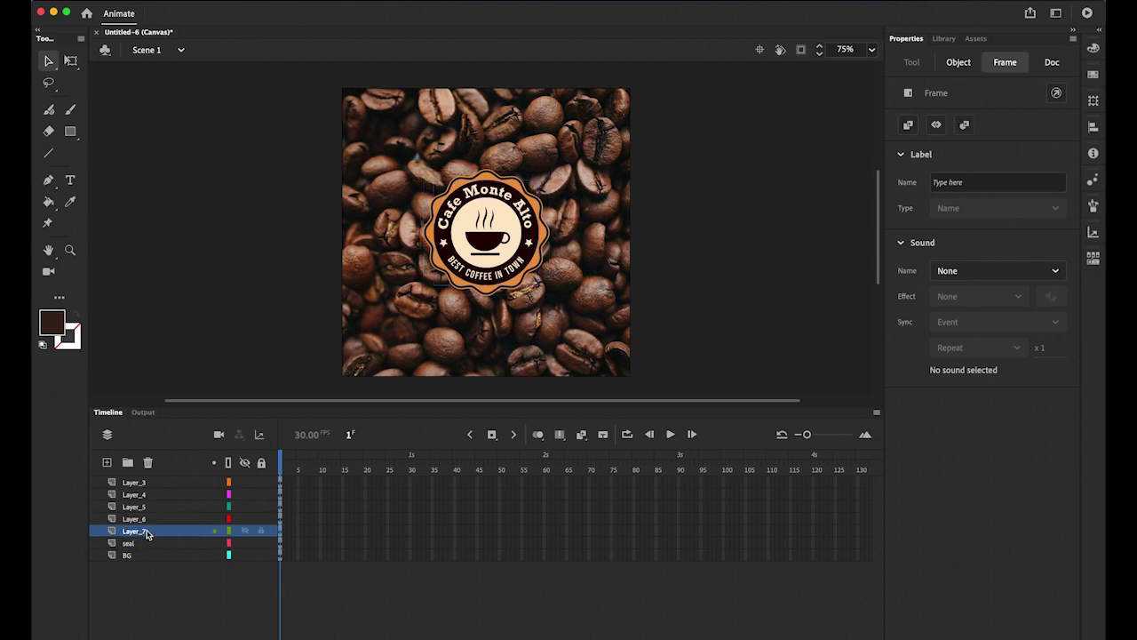
{"action": "left_click", "coordinate": [244, 531]}
{"action": "left_click", "coordinate": [243, 530]}
{"action": "double_click", "coordinate": [133, 531]}
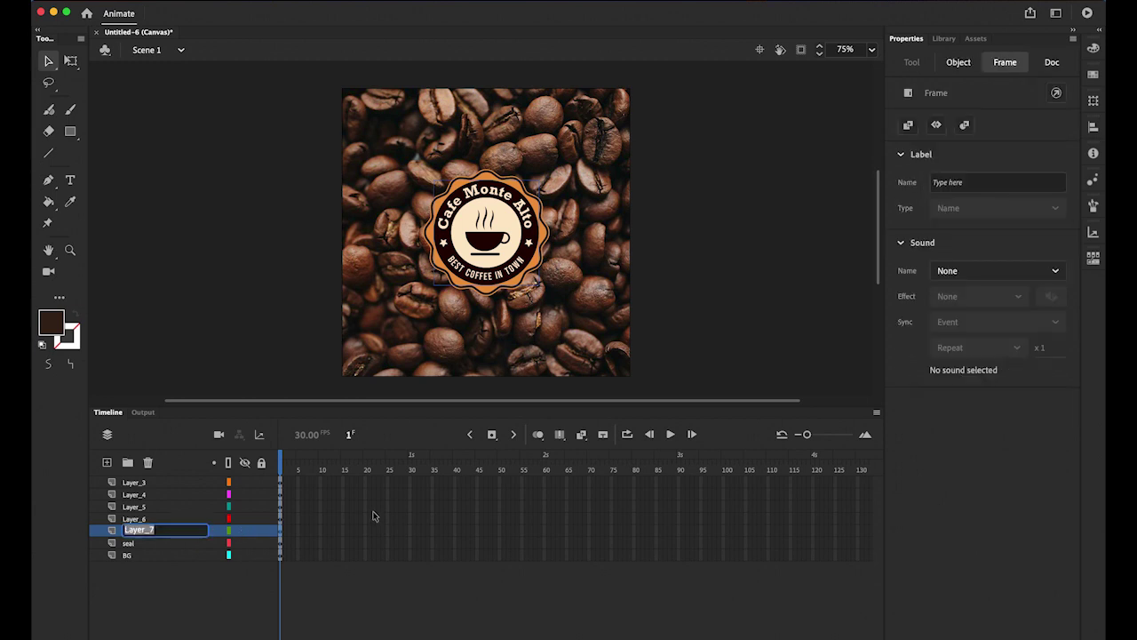
{"action": "type", "text": "brown_ring"}
{"action": "key", "text": "Return"}
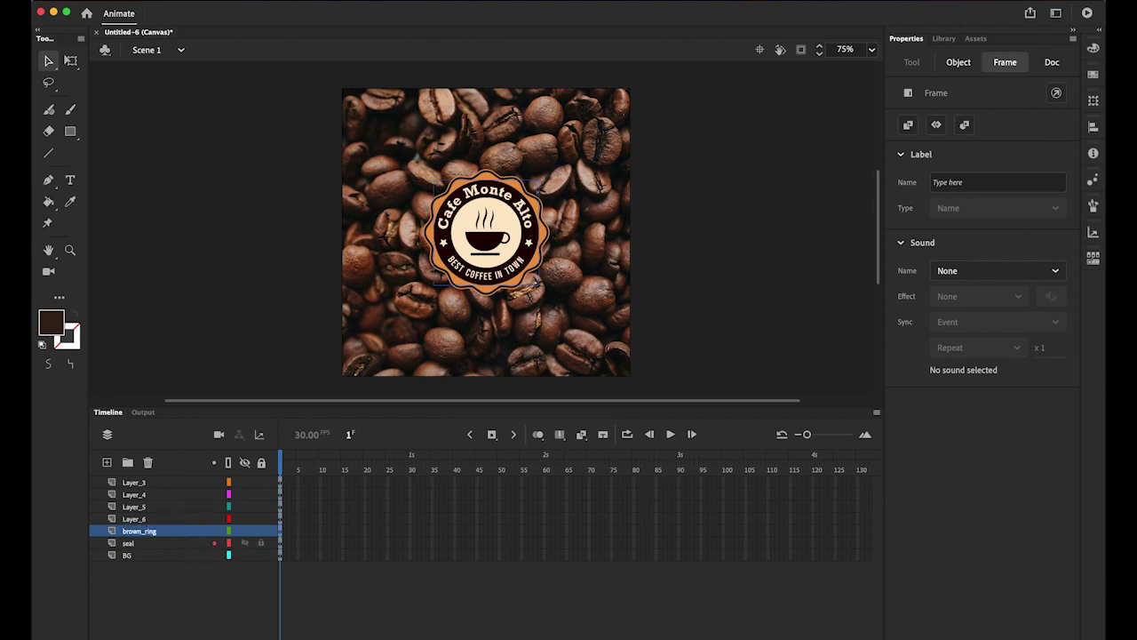
- Identify the small inner circle's layer by toggling its visibility and rename Layer_6 as sm_circle
{"action": "left_click", "coordinate": [140, 520]}
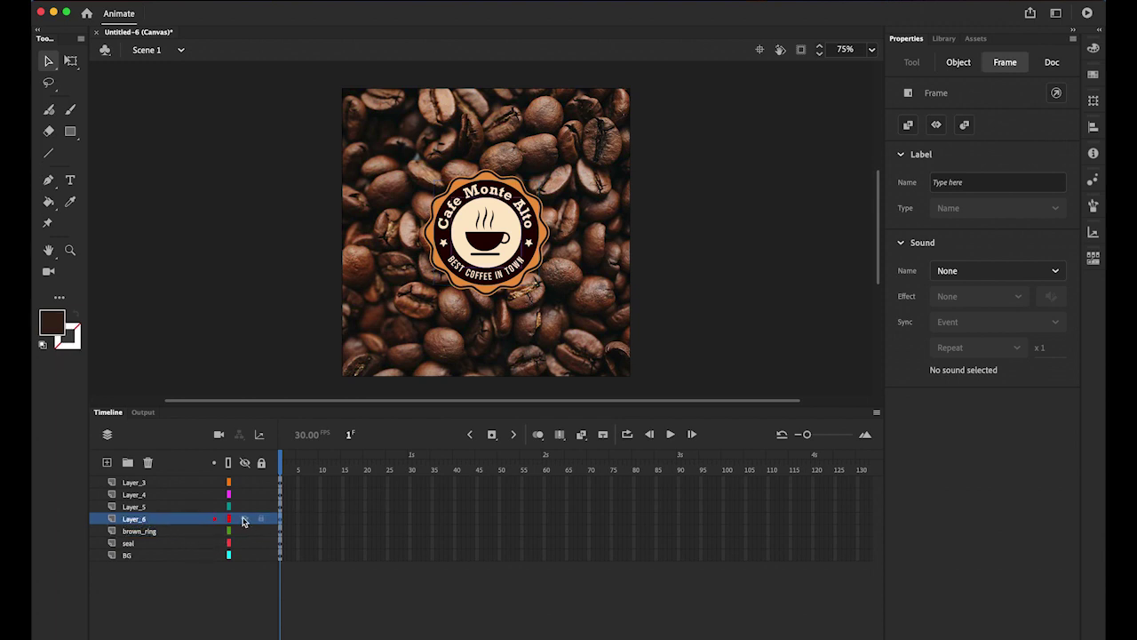
{"action": "left_click", "coordinate": [245, 518]}
{"action": "left_click", "coordinate": [244, 519]}
{"action": "double_click", "coordinate": [144, 519]}
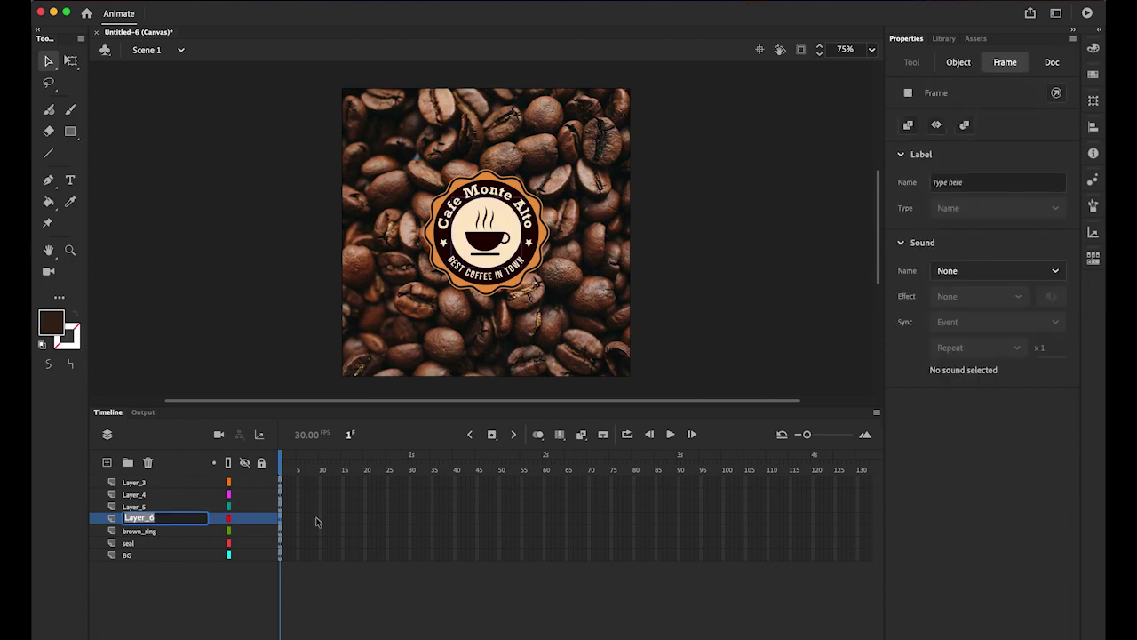
{"action": "type", "text": "sm_circle"}
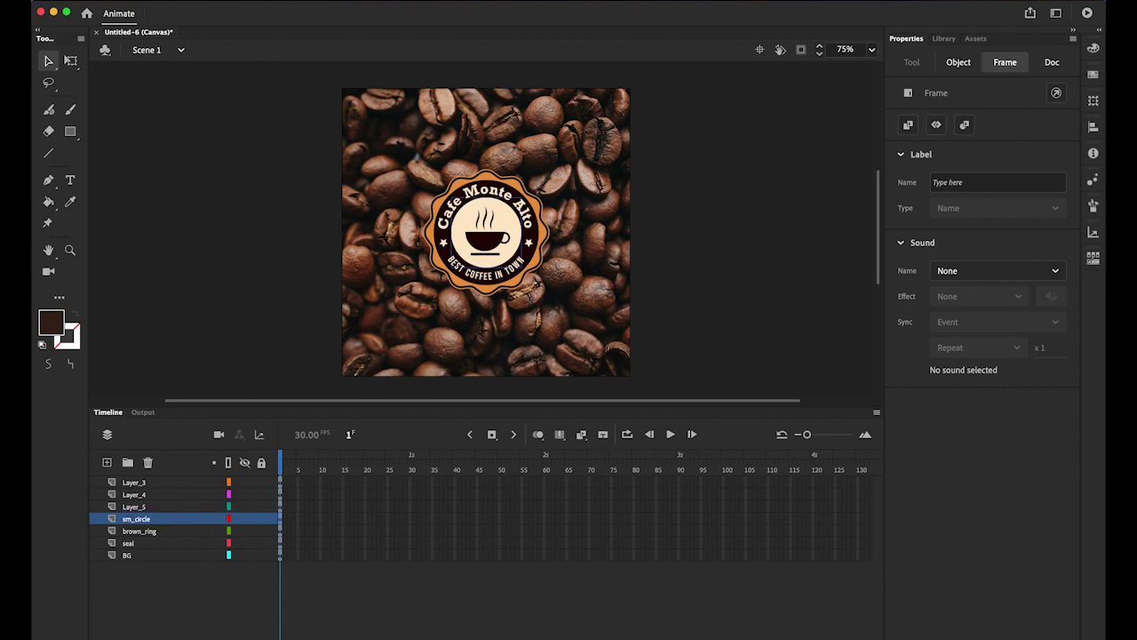
- Identify the coffee cup's layer by toggling its visibility and rename Layer_5 as cup
{"action": "left_click", "coordinate": [237, 508]}
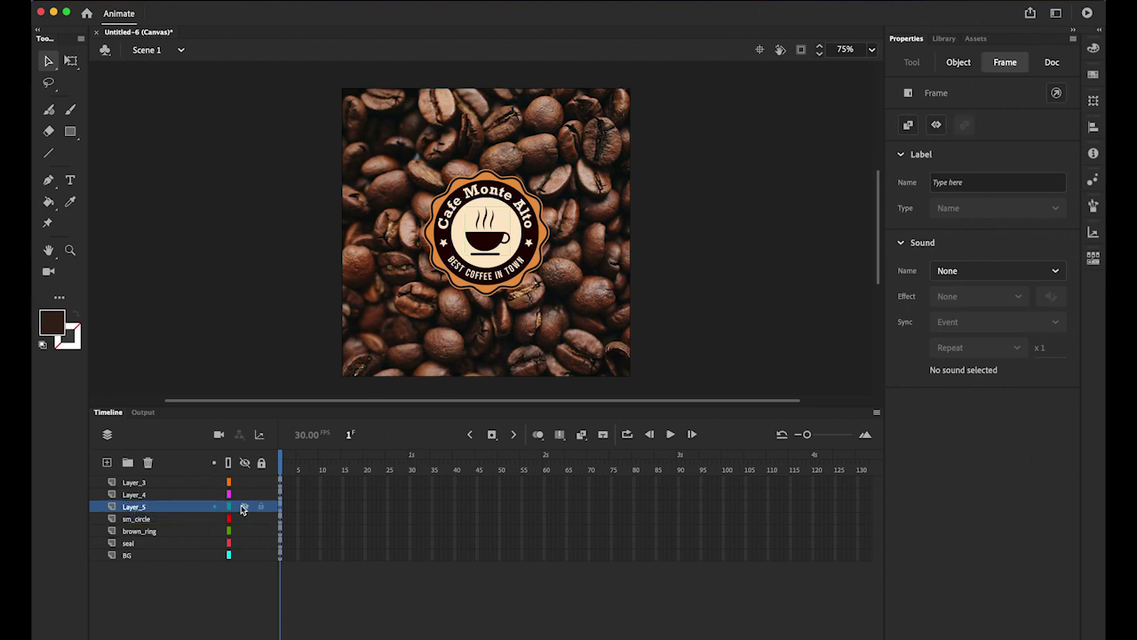
{"action": "left_click", "coordinate": [244, 507]}
{"action": "left_click", "coordinate": [244, 507]}
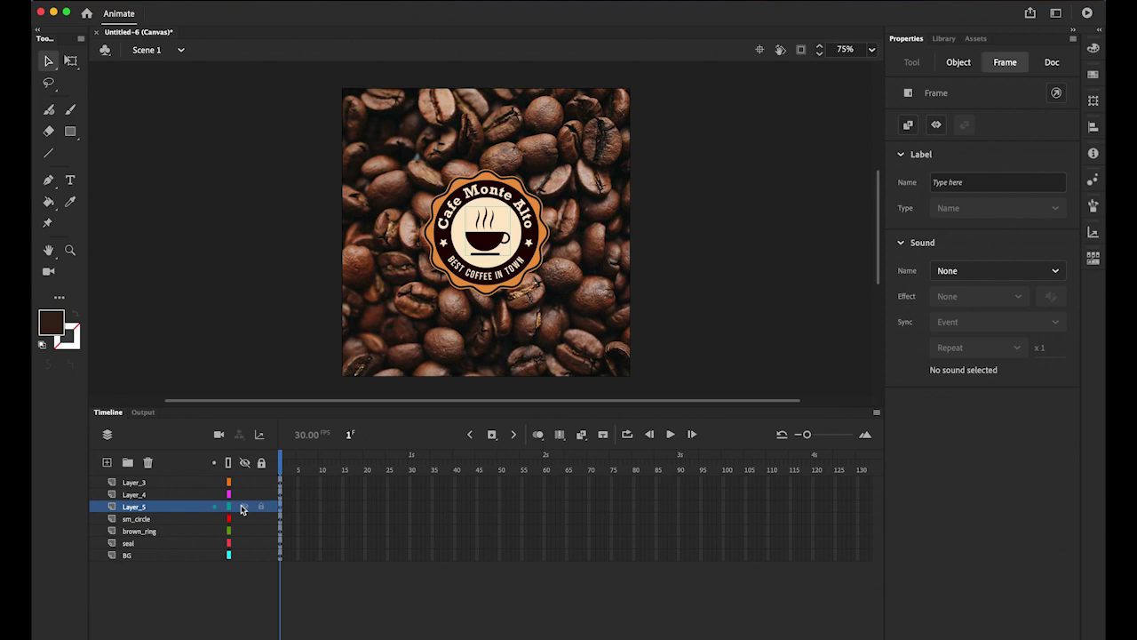
{"action": "double_click", "coordinate": [134, 506]}
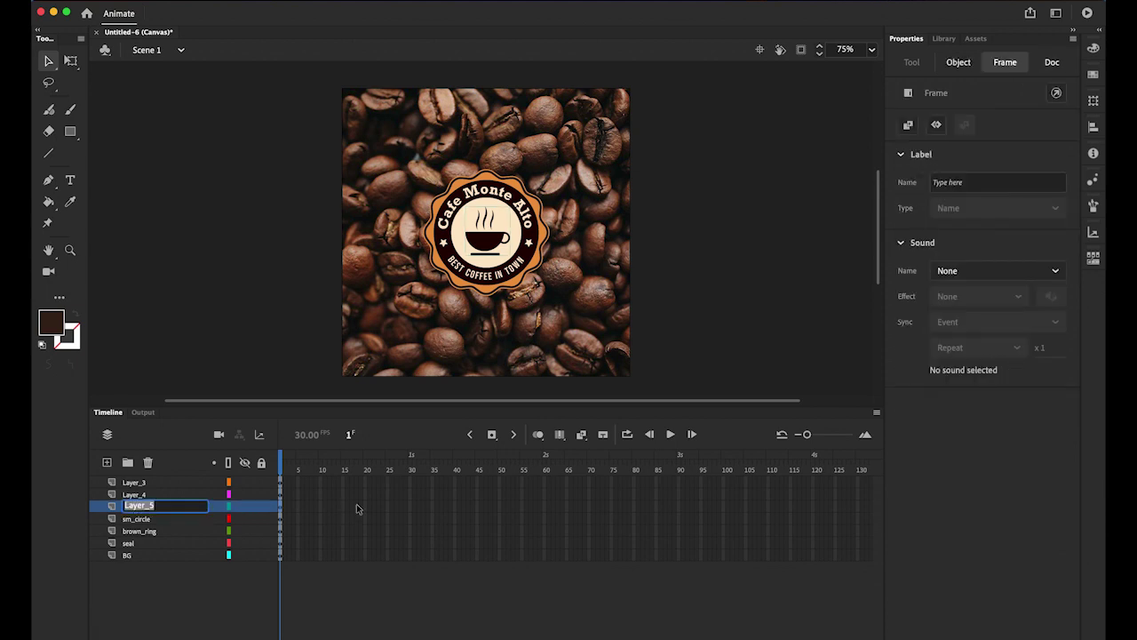
{"action": "type", "text": "cup"}
{"action": "key", "text": "Return"}
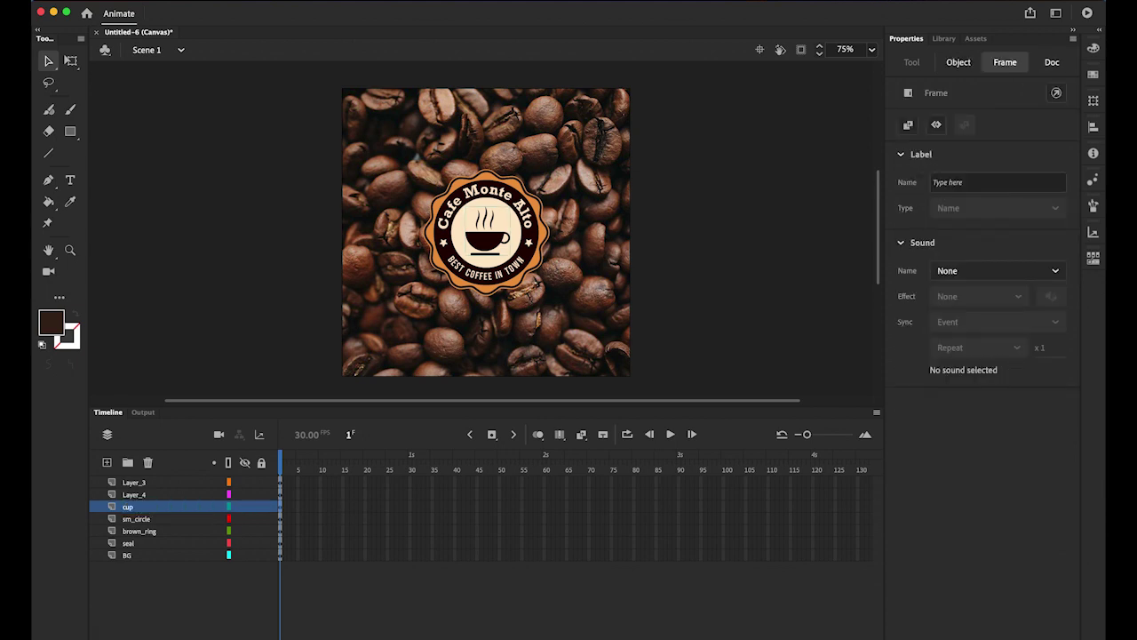
- Identify the logo lettering's layer by toggling its visibility and rename Layer_4 as text
{"action": "left_click", "coordinate": [135, 494]}
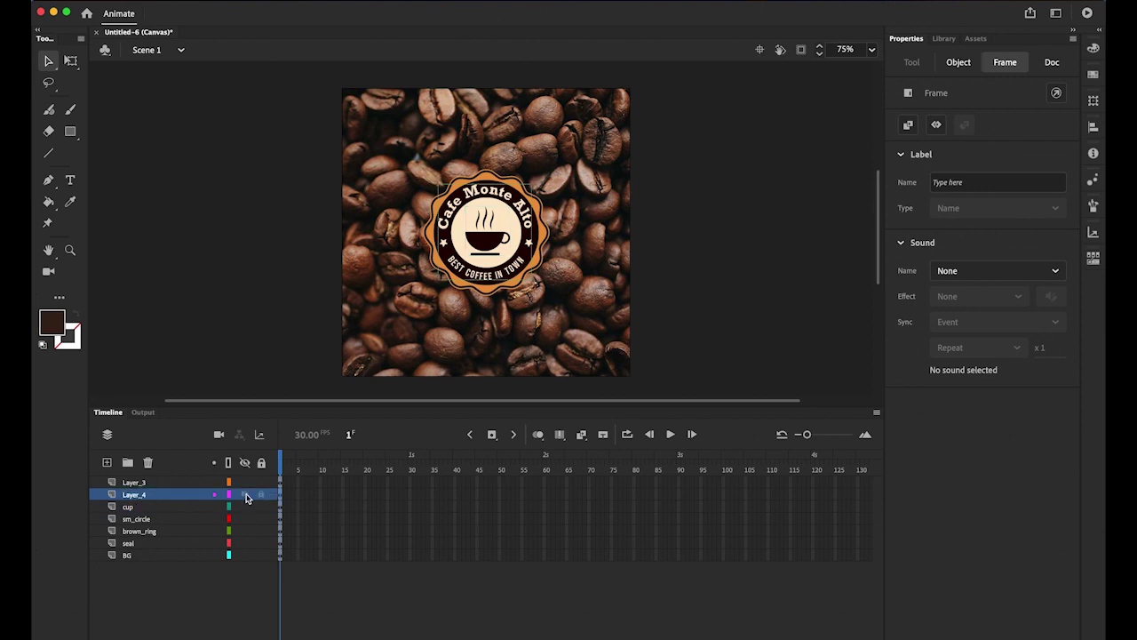
{"action": "left_click", "coordinate": [246, 494]}
{"action": "left_click", "coordinate": [245, 494]}
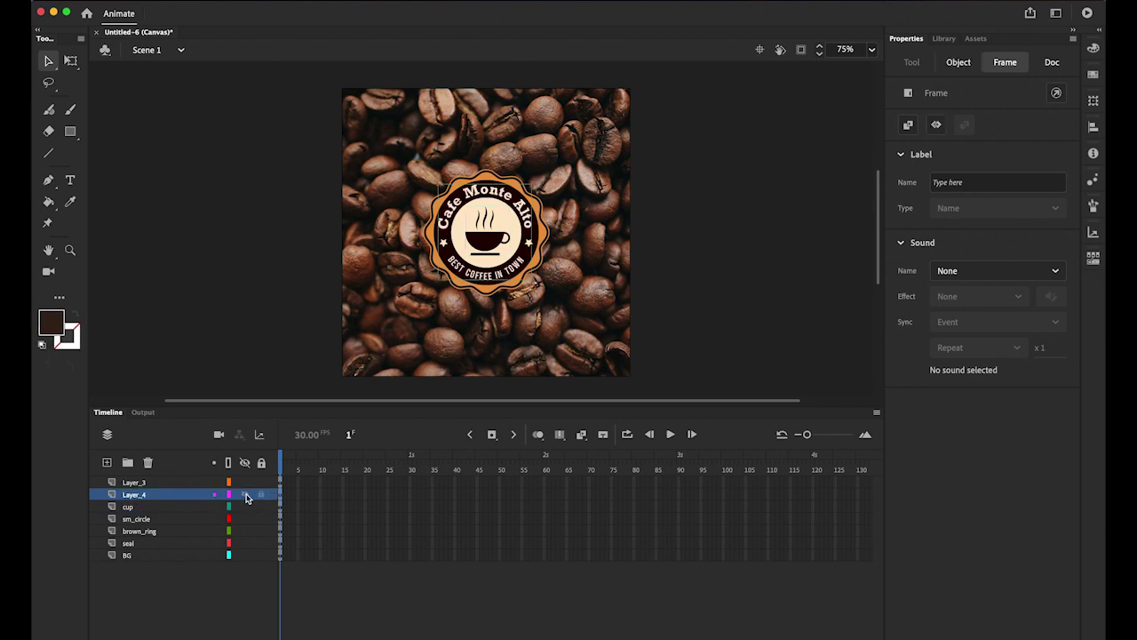
{"action": "double_click", "coordinate": [139, 494]}
{"action": "type", "text": "text"}
{"action": "key", "text": "Return"}
- Rename Layer_3, which holds the two small stars, as stars and deselect everything
{"action": "left_click", "coordinate": [138, 482]}
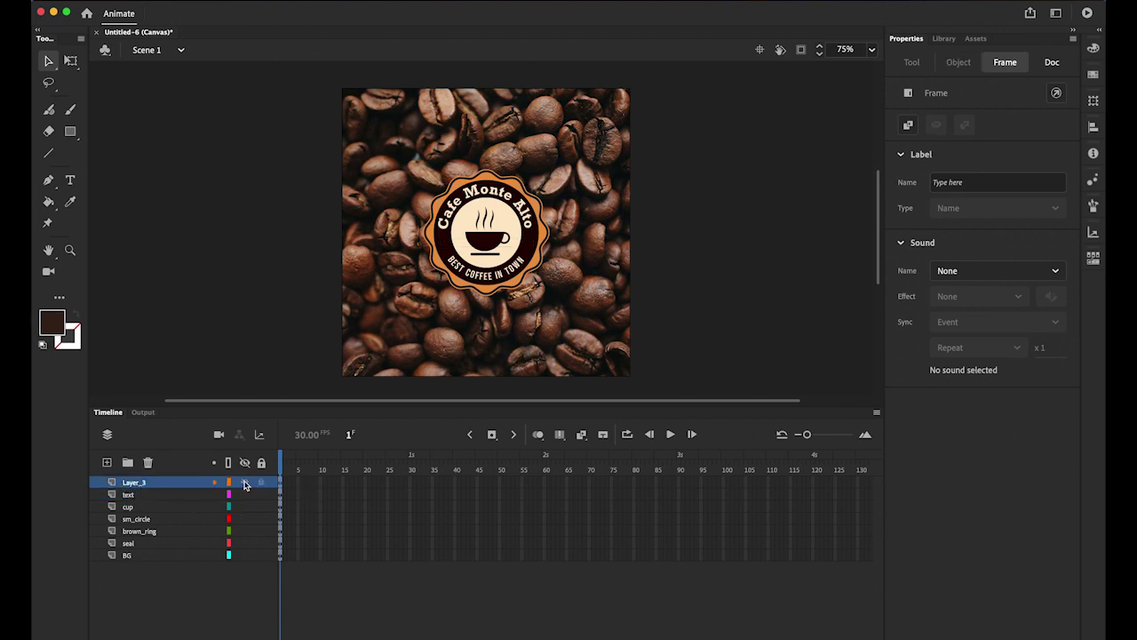
{"action": "double_click", "coordinate": [139, 481]}
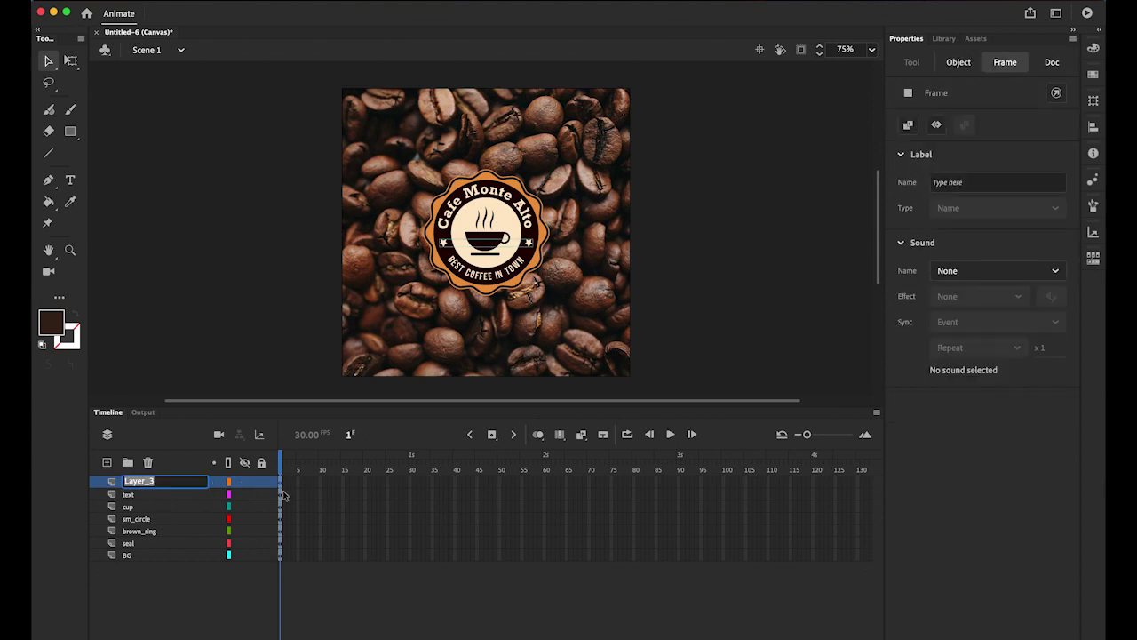
{"action": "type", "text": "stars"}
{"action": "key", "text": "Return"}
{"action": "left_click", "coordinate": [258, 347]}
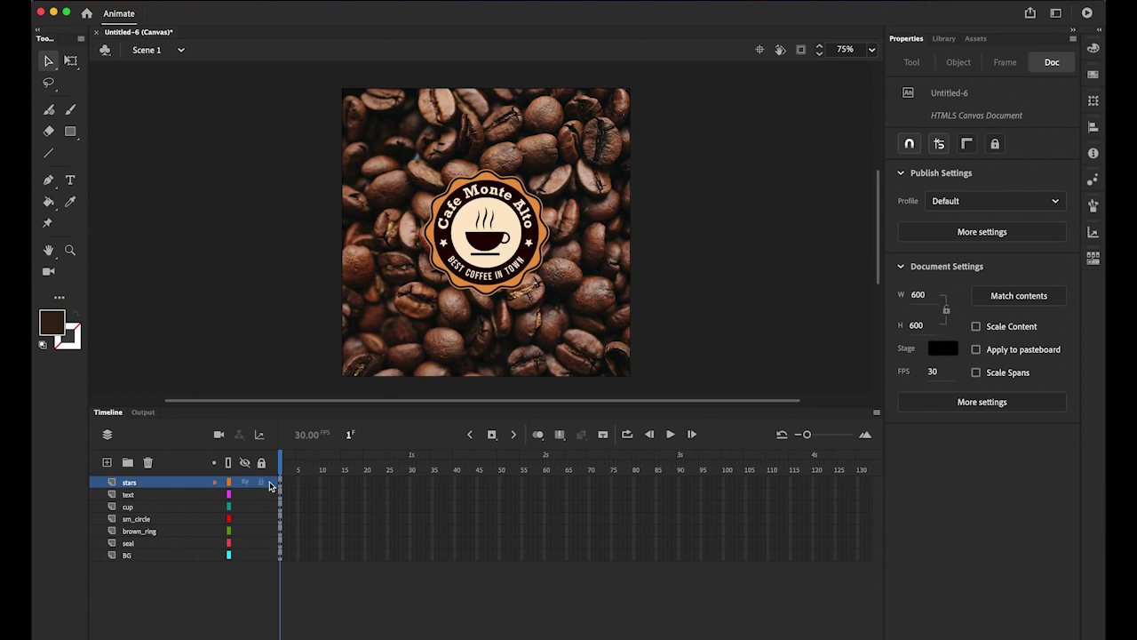
- Convert the scalloped seal group on the seal layer to a Movie Clip symbol named seal
{"action": "left_click", "coordinate": [130, 543]}
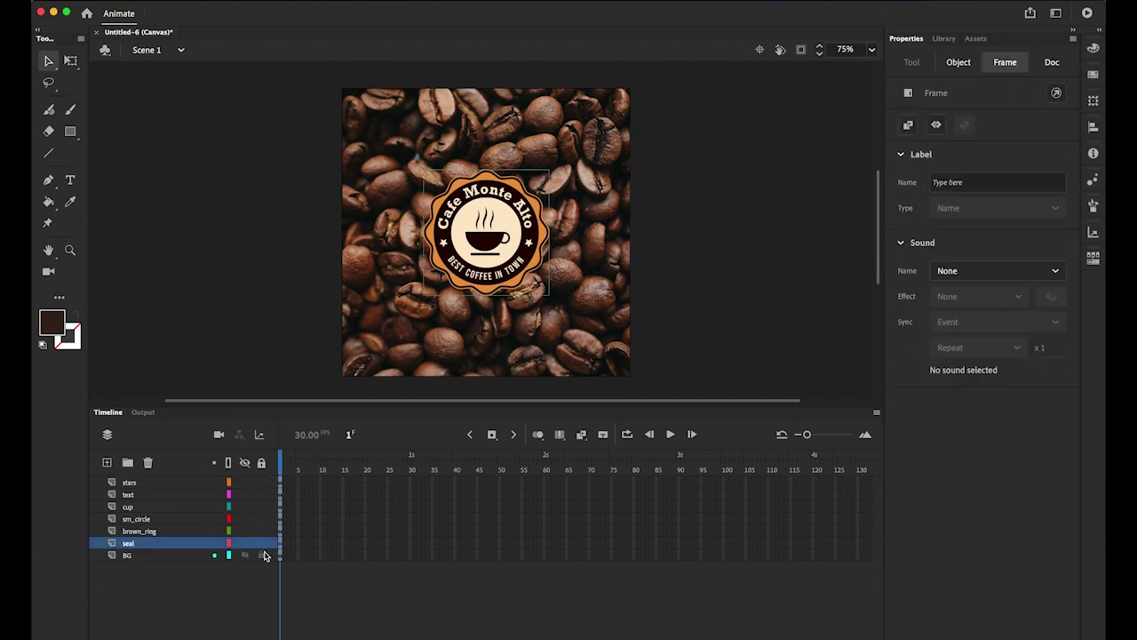
{"action": "left_click", "coordinate": [499, 302]}
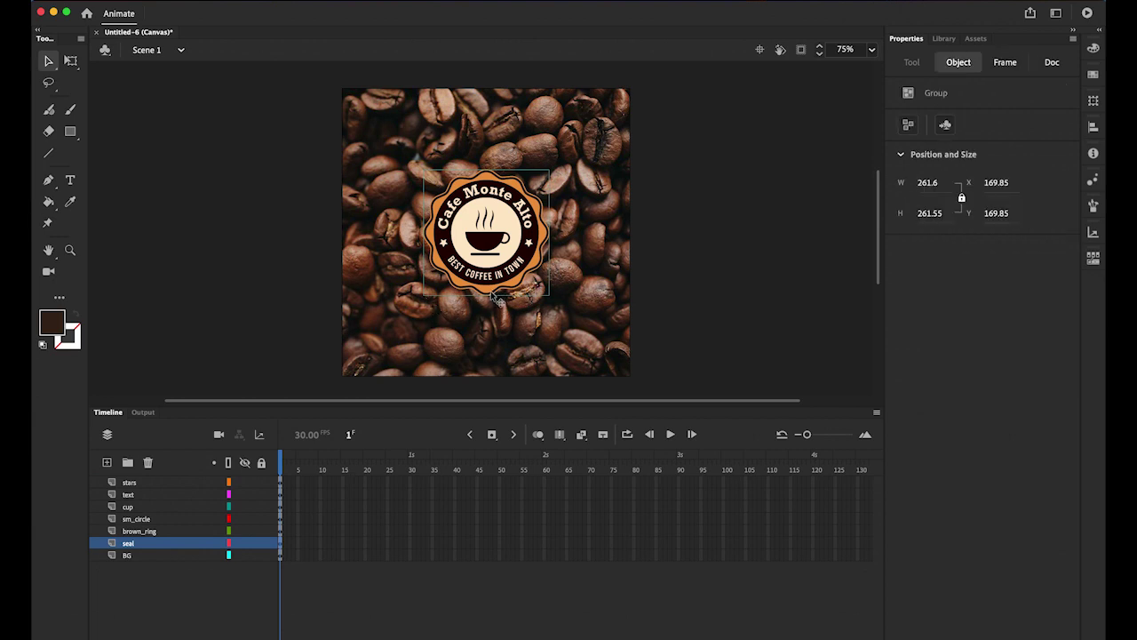
{"action": "left_click", "coordinate": [944, 128]}
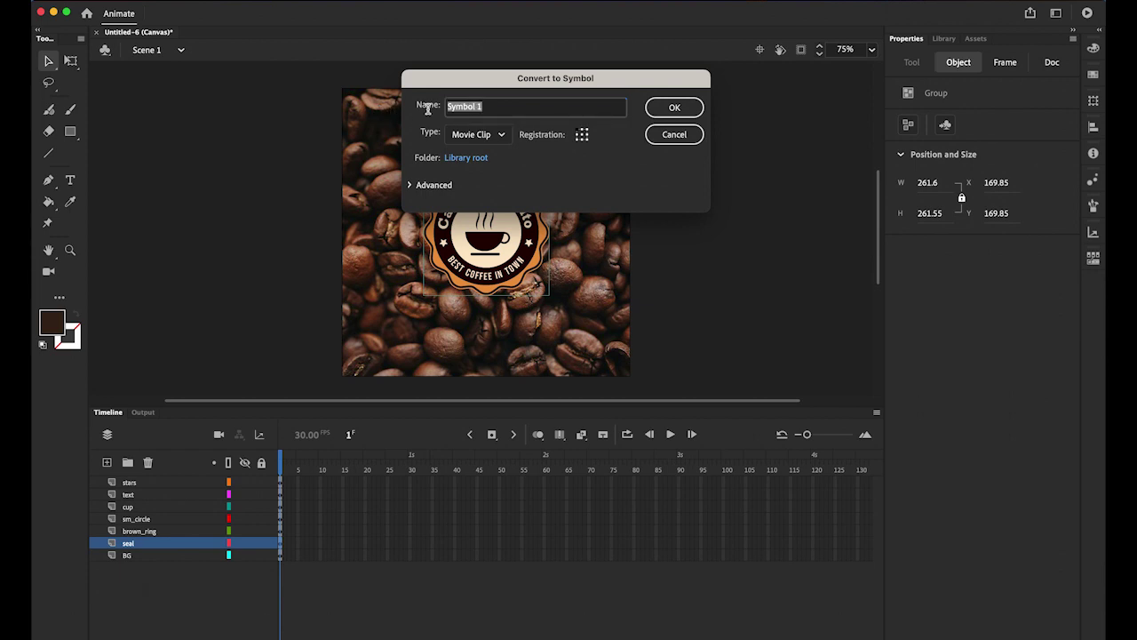
{"action": "type", "text": "seal"}
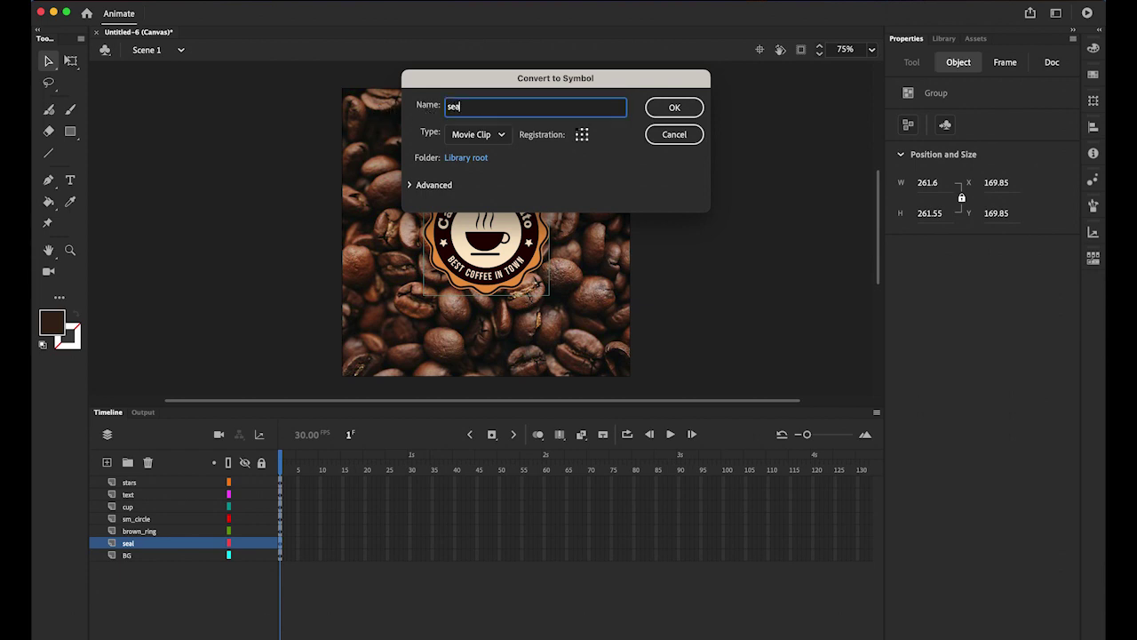
{"action": "left_click", "coordinate": [674, 107]}
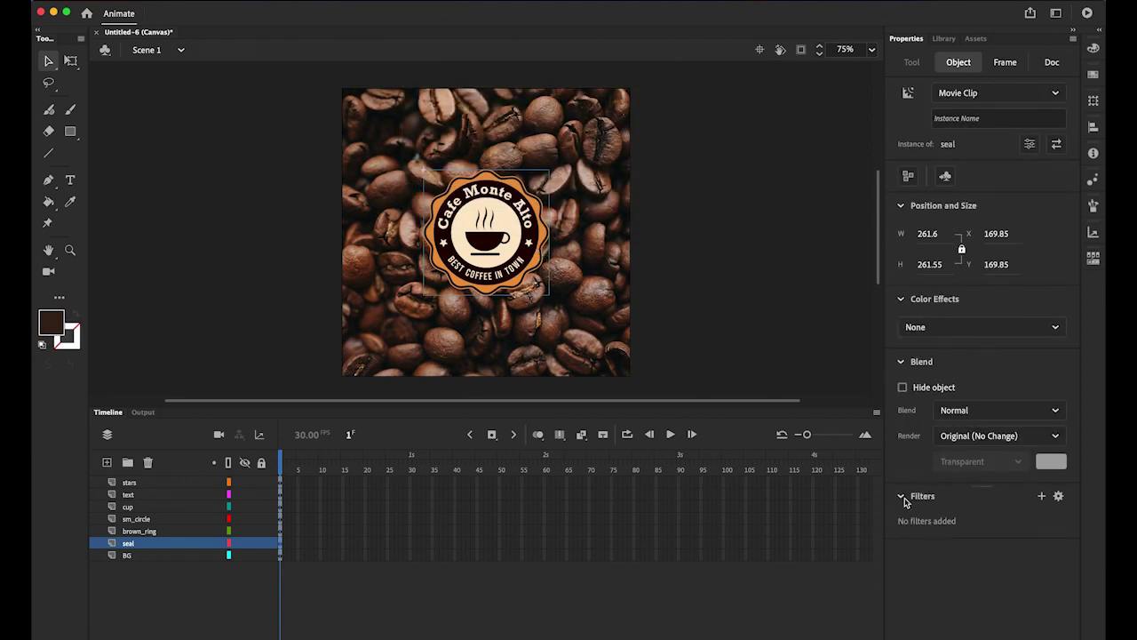
- Add a Glow filter to the seal movie clip and set the glow color to black (#000000)
{"action": "left_click", "coordinate": [1041, 498]}
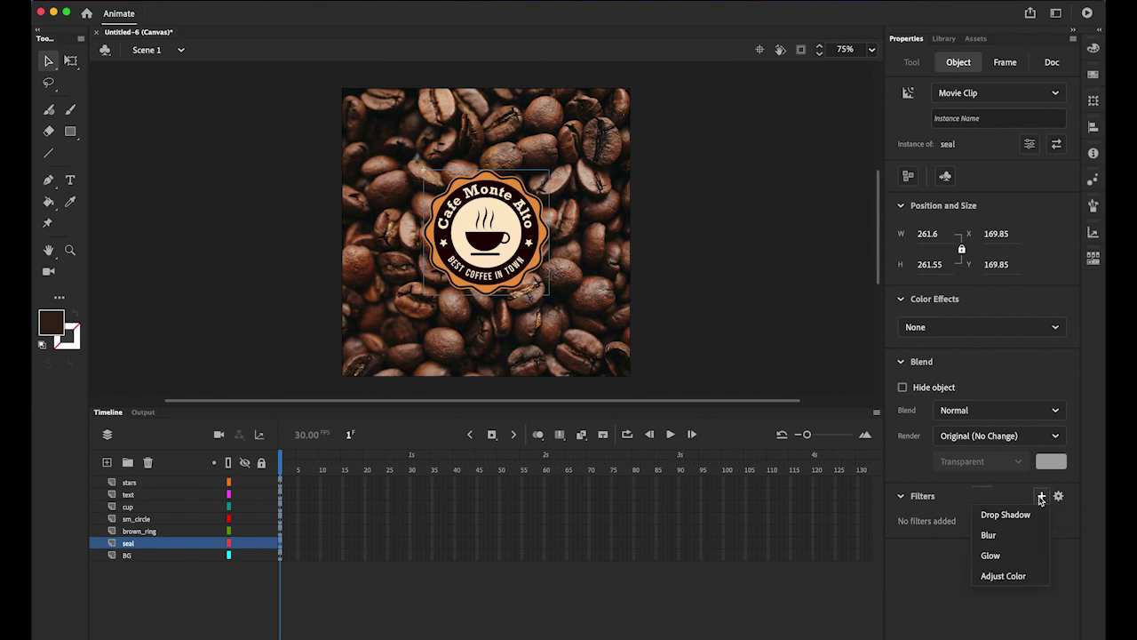
{"action": "left_click", "coordinate": [1008, 557]}
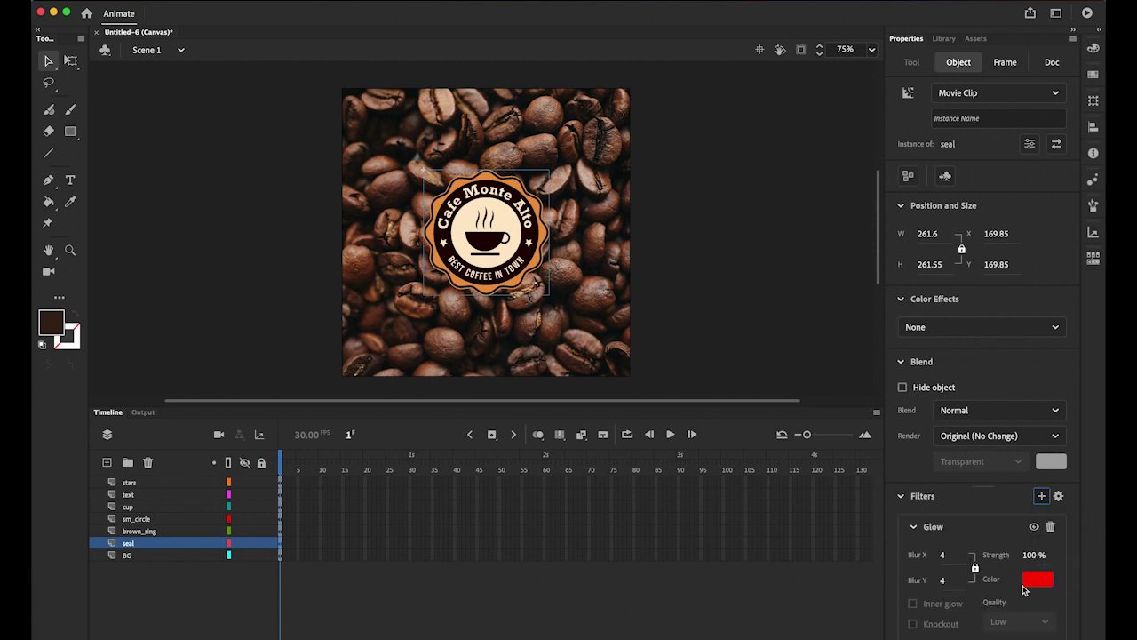
{"action": "left_click", "coordinate": [1030, 584]}
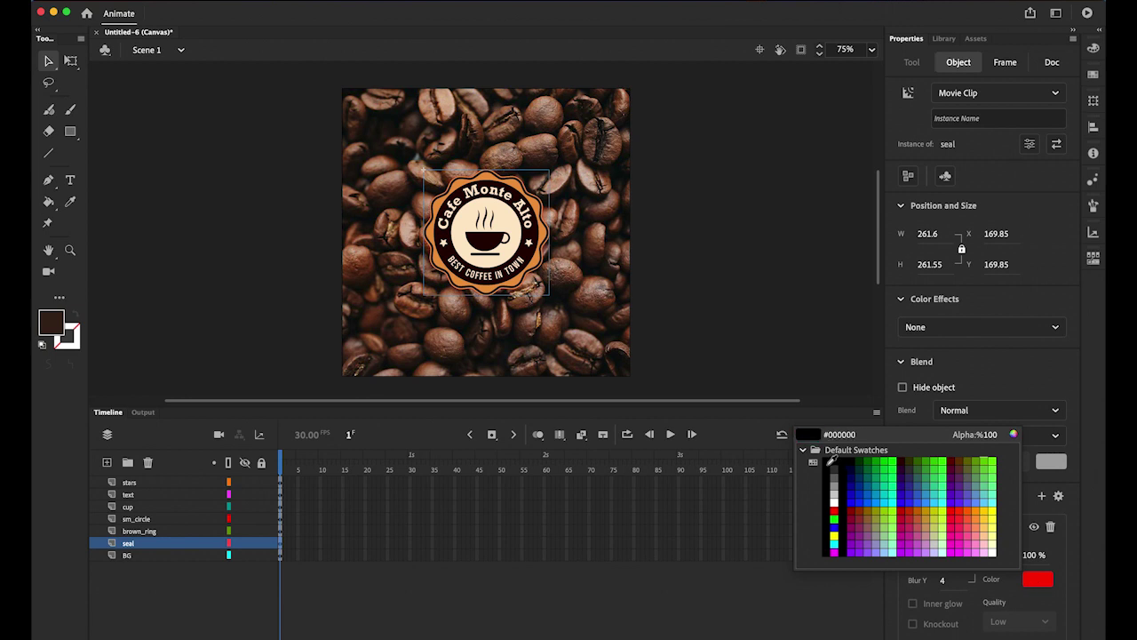
{"action": "left_click", "coordinate": [832, 463]}
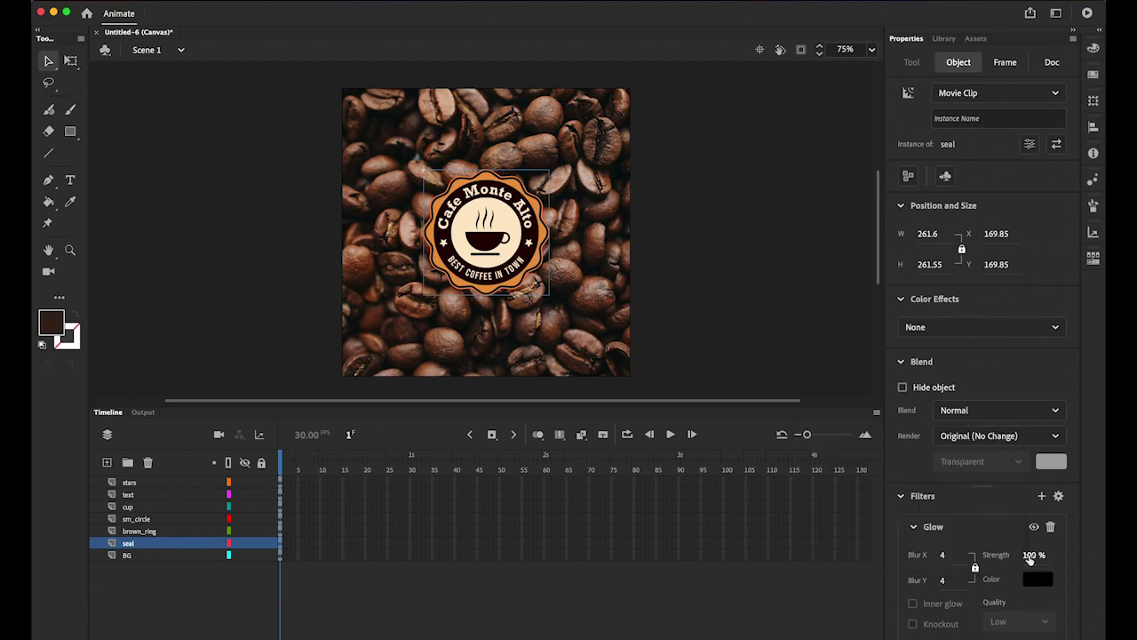
- Set the seal's glow strength to 300 % and its linked X and Y blur to 30, then deselect it
{"action": "left_click", "coordinate": [1032, 555]}
{"action": "type", "text": "300"}
{"action": "key", "text": "Return"}
{"action": "left_click", "coordinate": [943, 554]}
{"action": "type", "text": "30"}
{"action": "key", "text": "Return"}
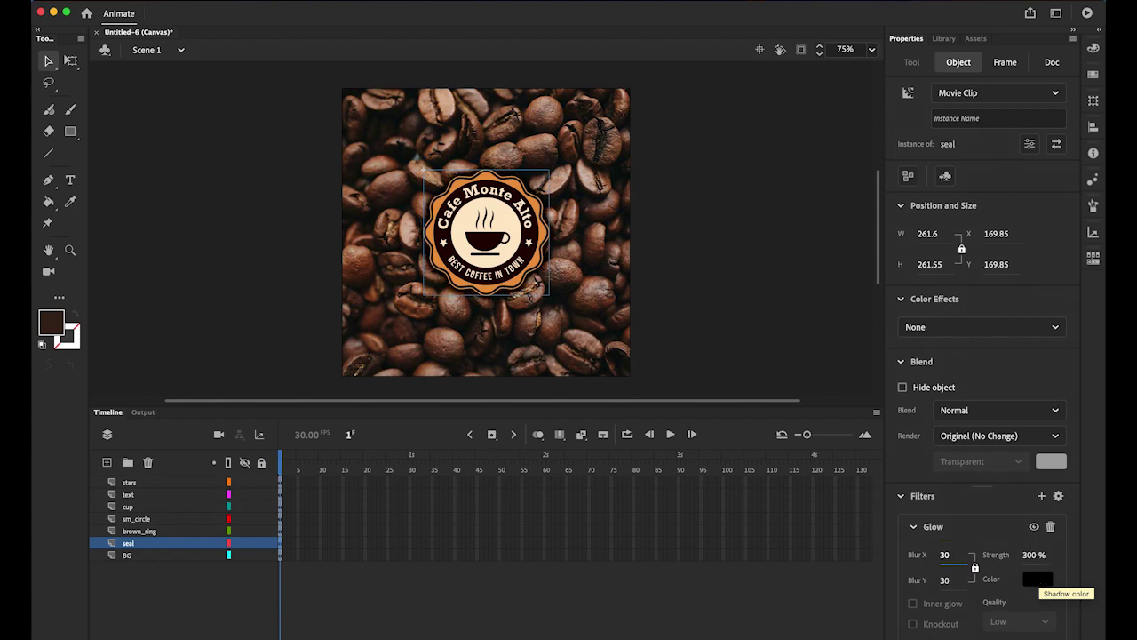
{"action": "left_click", "coordinate": [775, 242]}
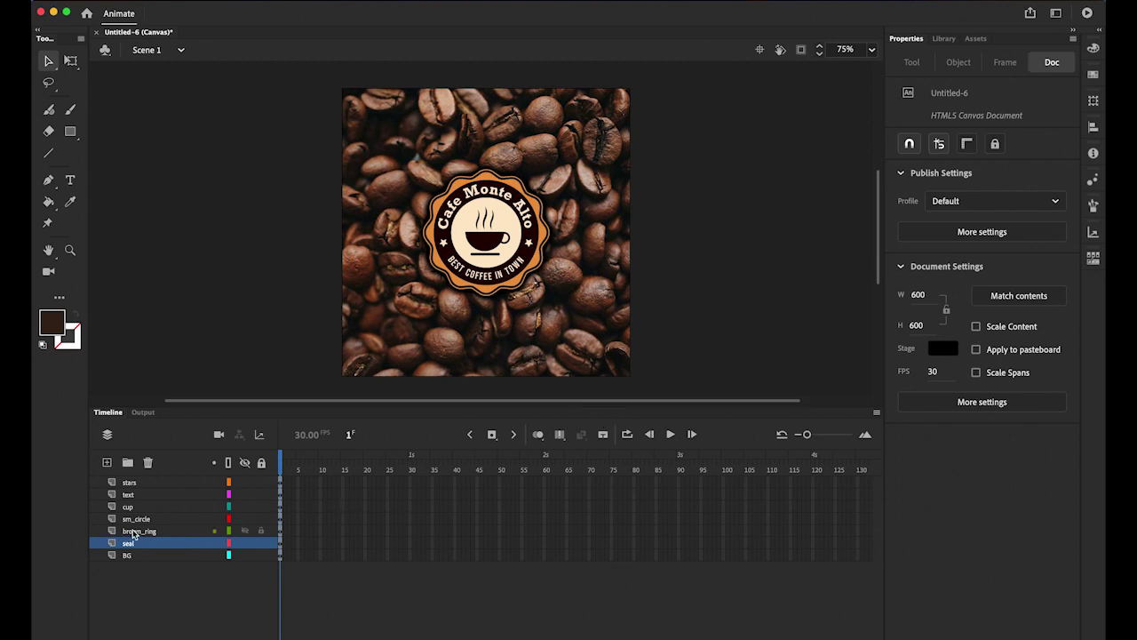
- Insert keyframes at frame 30 on both the brown_ring and seal layers
{"action": "left_click", "coordinate": [279, 543]}
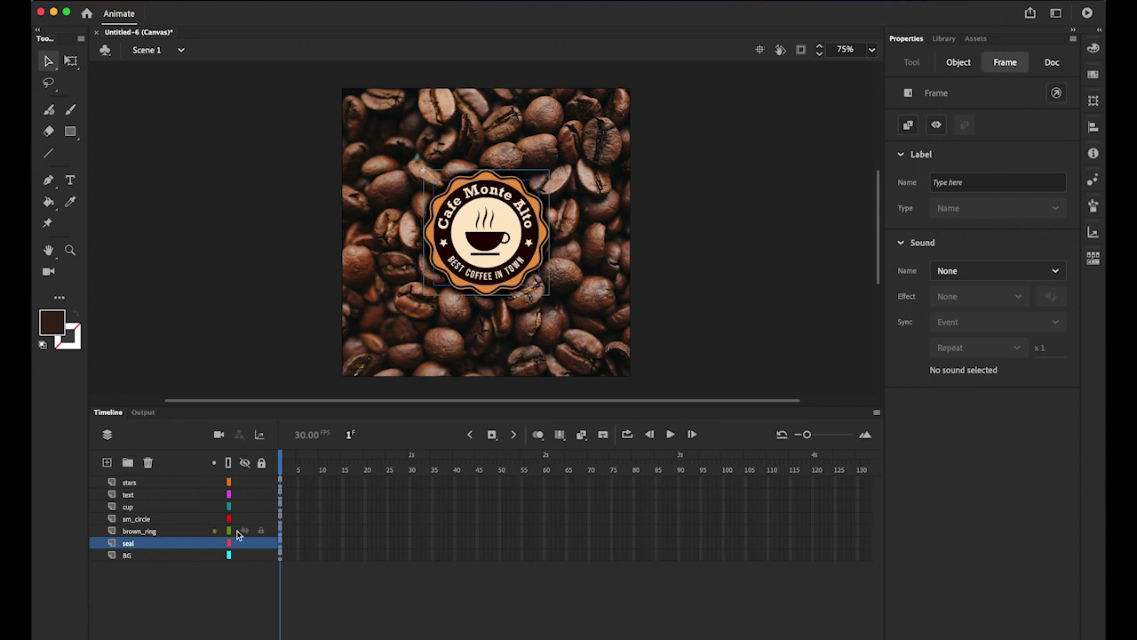
{"action": "left_click", "coordinate": [410, 530]}
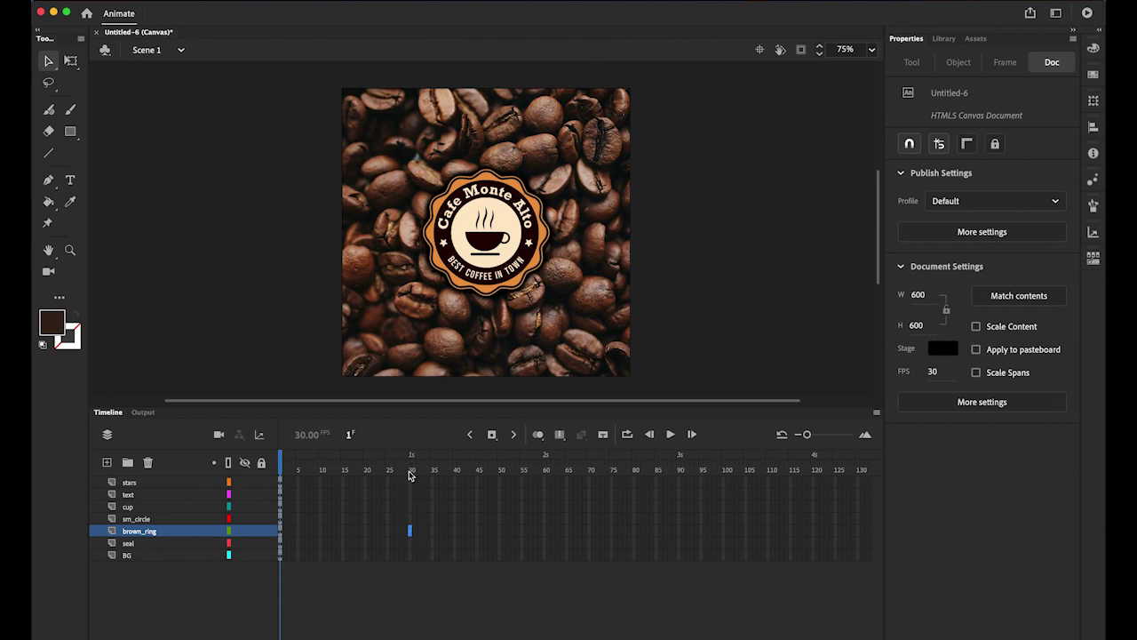
{"action": "left_click", "coordinate": [410, 543]}
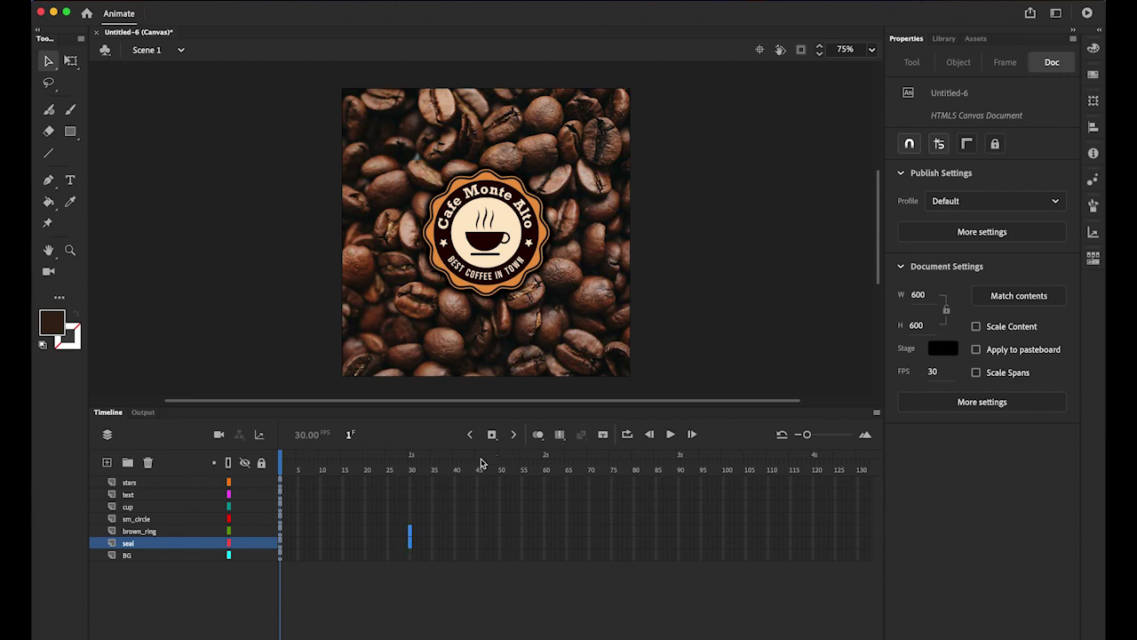
{"action": "mouse_move", "coordinate": [492, 437]}
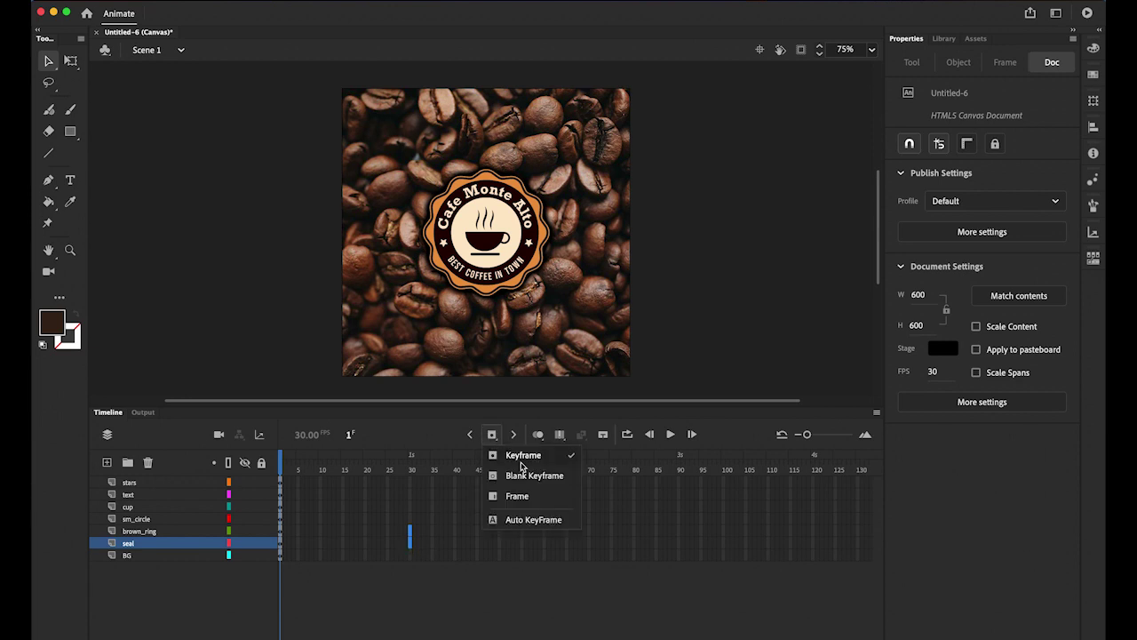
{"action": "left_click", "coordinate": [521, 454]}
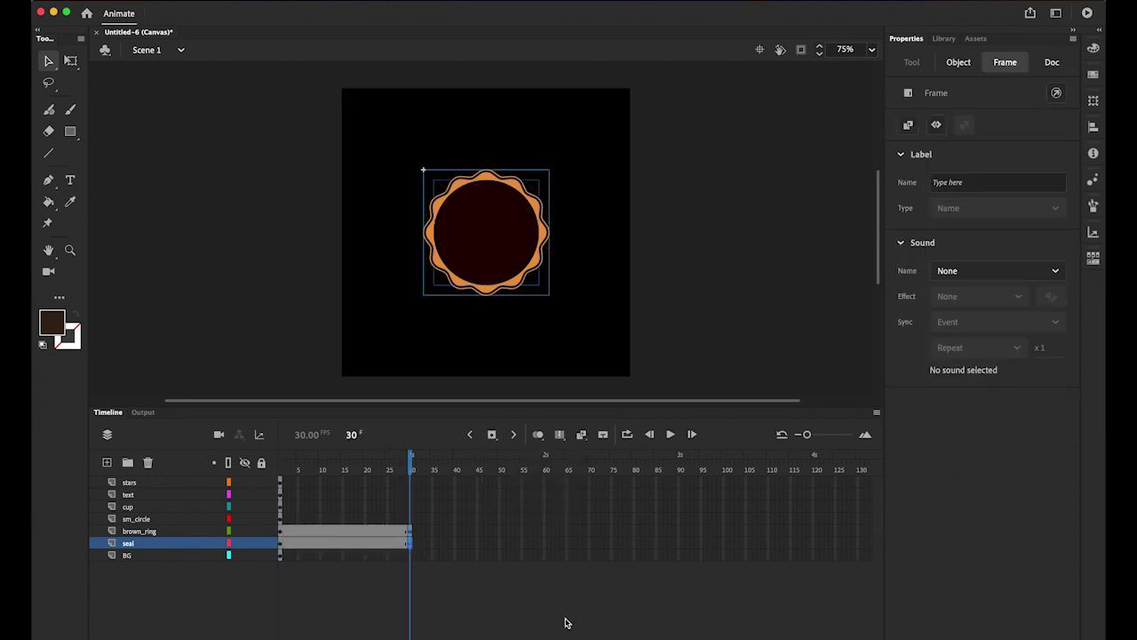
- Create classic tweens across frames 1 to 30 on the brown_ring and seal layers
{"action": "left_click", "coordinate": [134, 532], "text": "shift"}
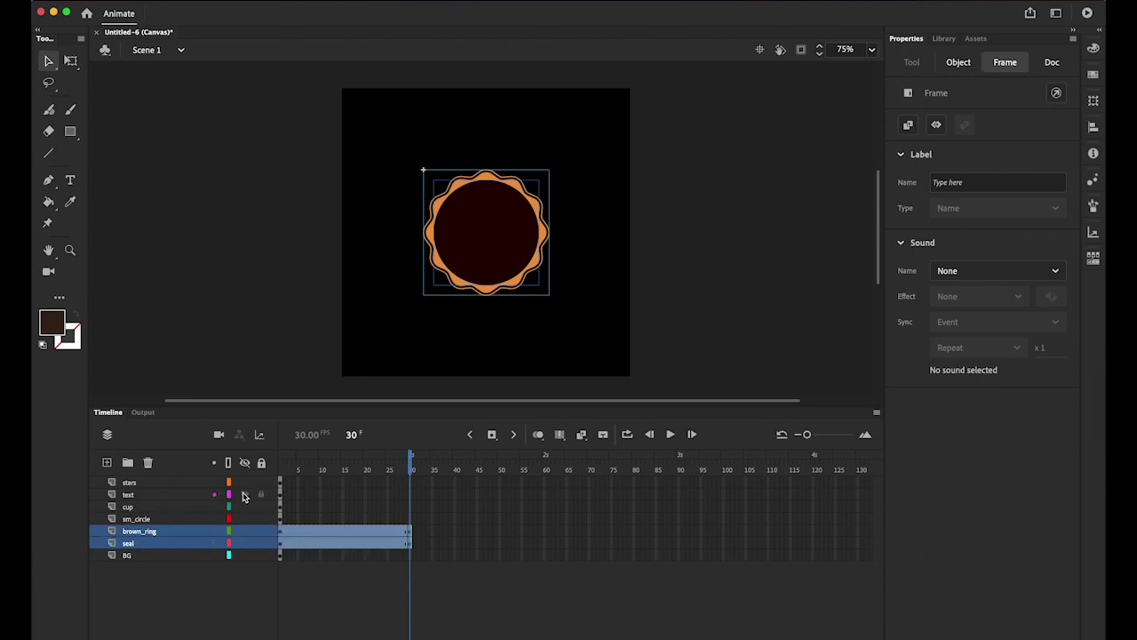
{"action": "right_click", "coordinate": [339, 536]}
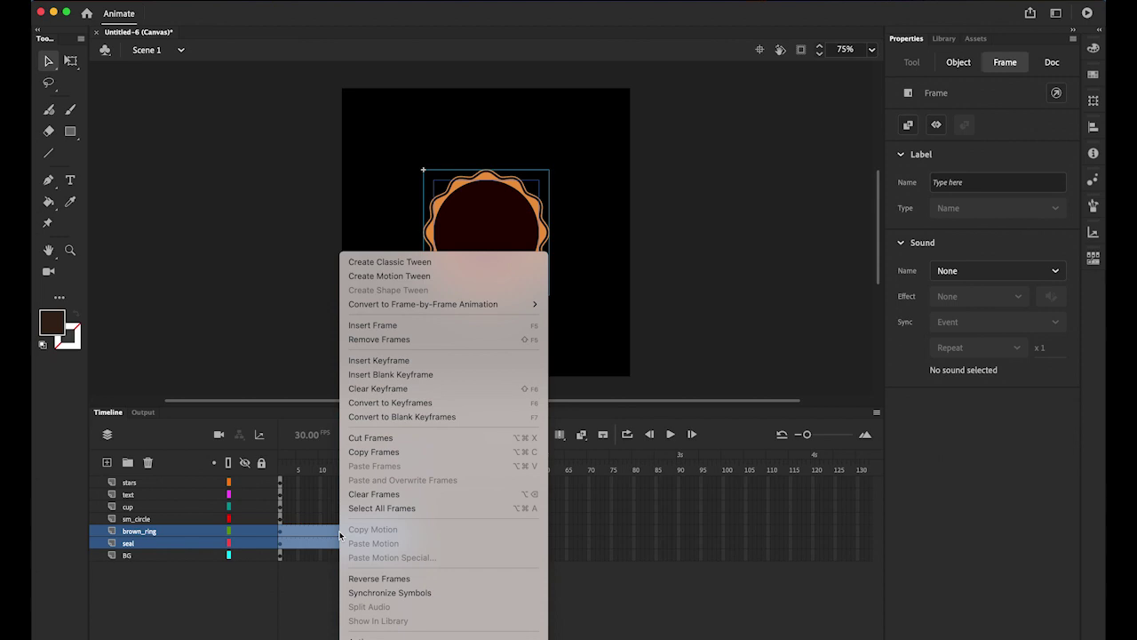
{"action": "left_click", "coordinate": [435, 263]}
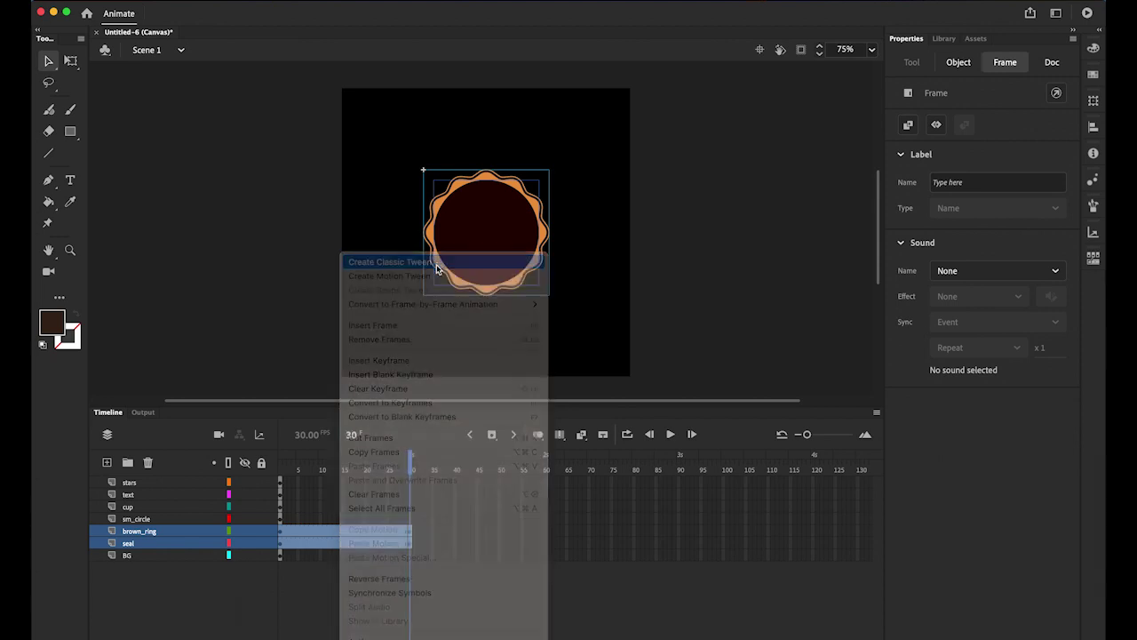
- At frame 1 of the seal layer, scale the seal up about its centre to about 432 × 432 with Free Transform
{"action": "left_click", "coordinate": [280, 469]}
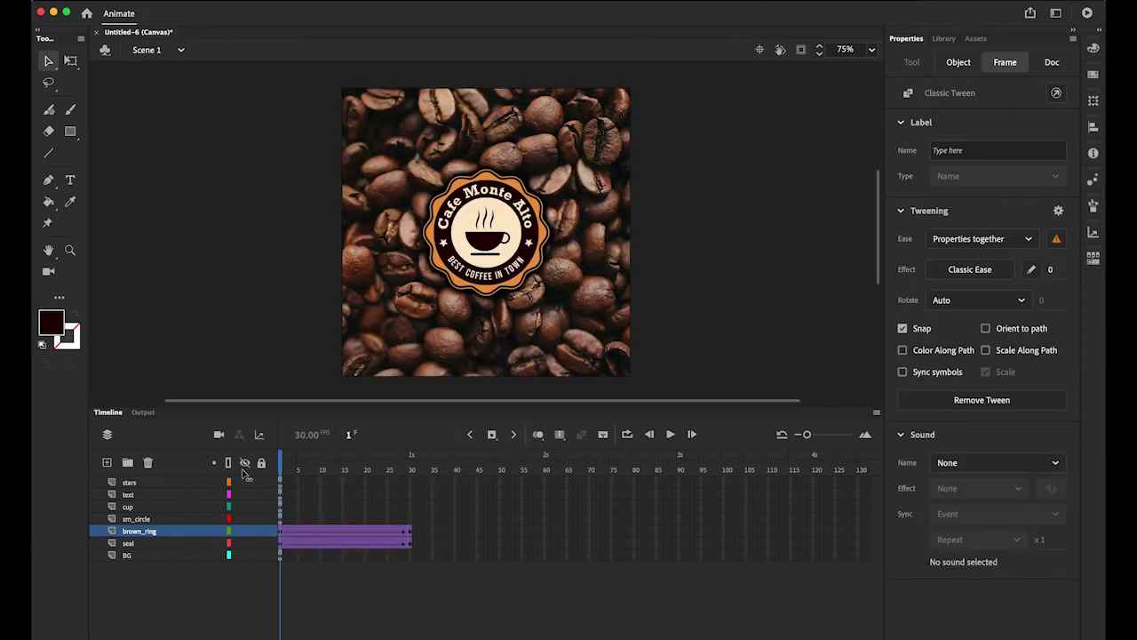
{"action": "left_click_drag", "start_coordinate": [280, 469], "coordinate": [257, 473]}
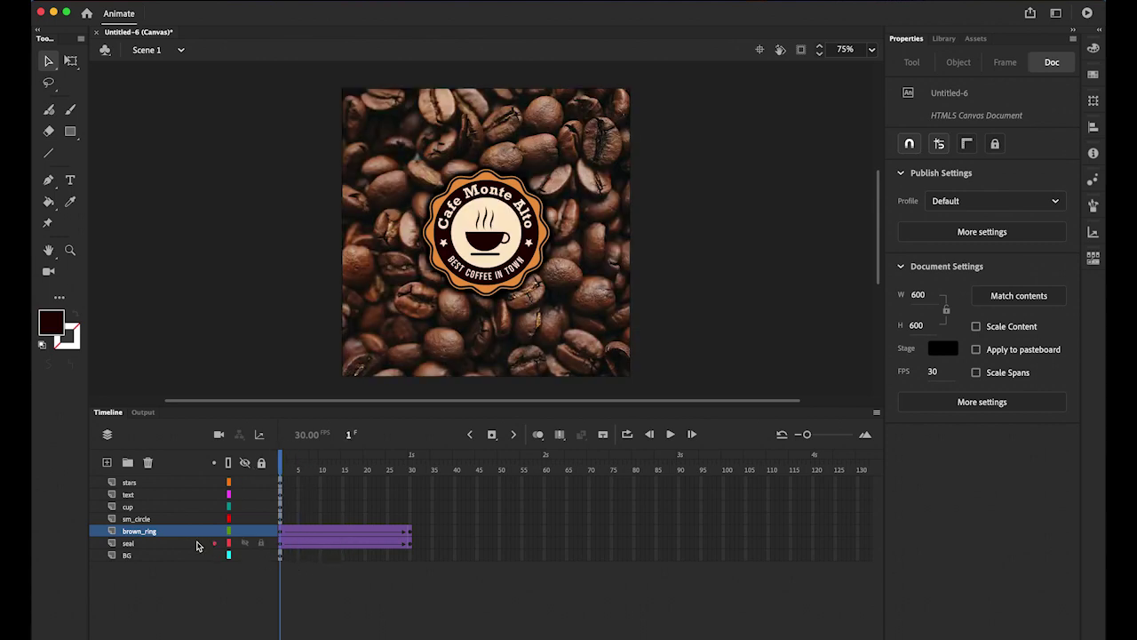
{"action": "left_click", "coordinate": [153, 542]}
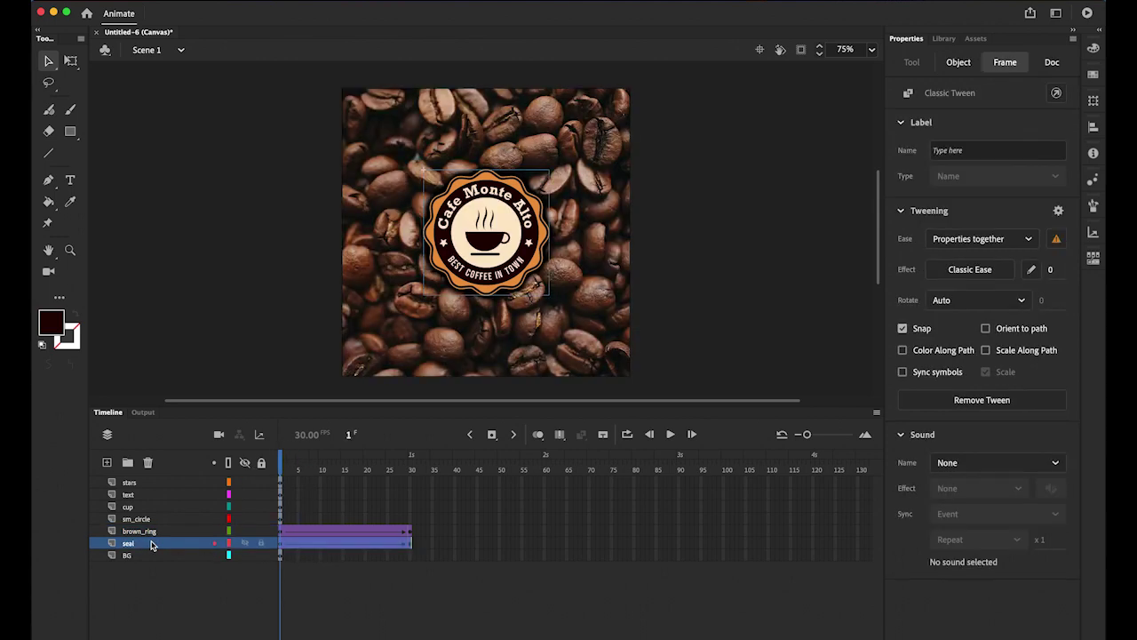
{"action": "left_click", "coordinate": [281, 545]}
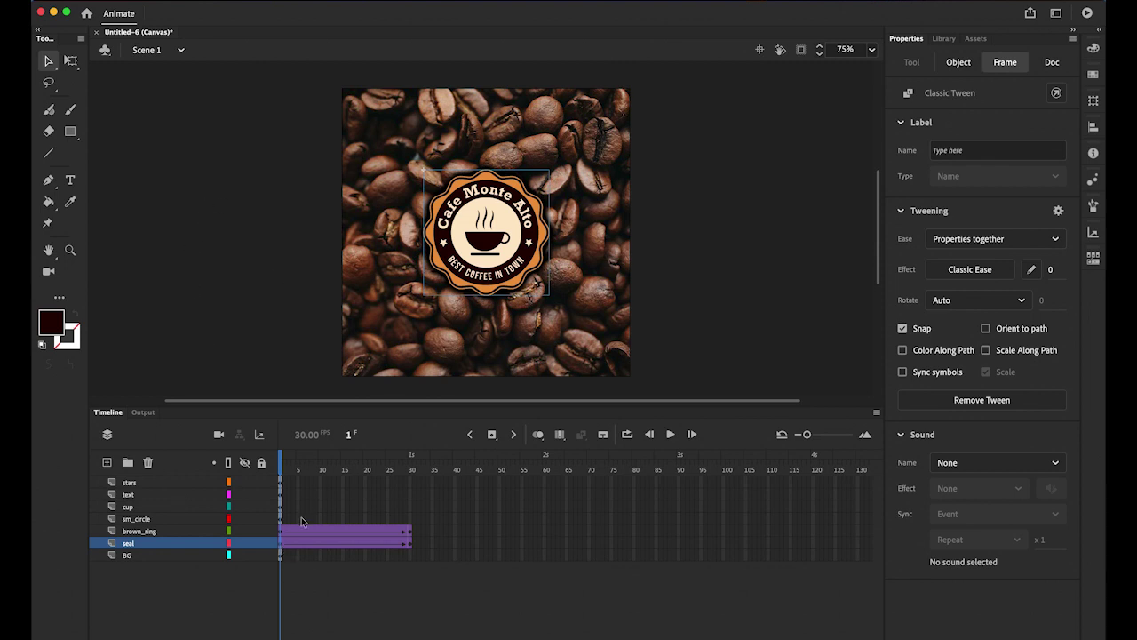
{"action": "left_click", "coordinate": [70, 61]}
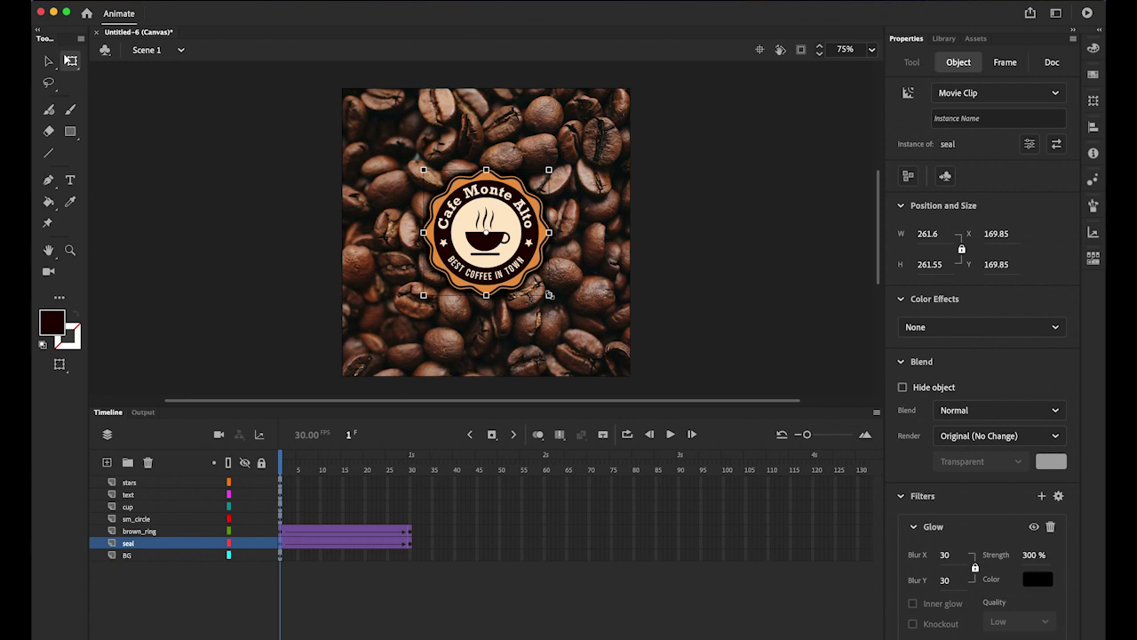
{"action": "left_click_drag", "start_coordinate": [557, 301], "coordinate": [590, 335]}
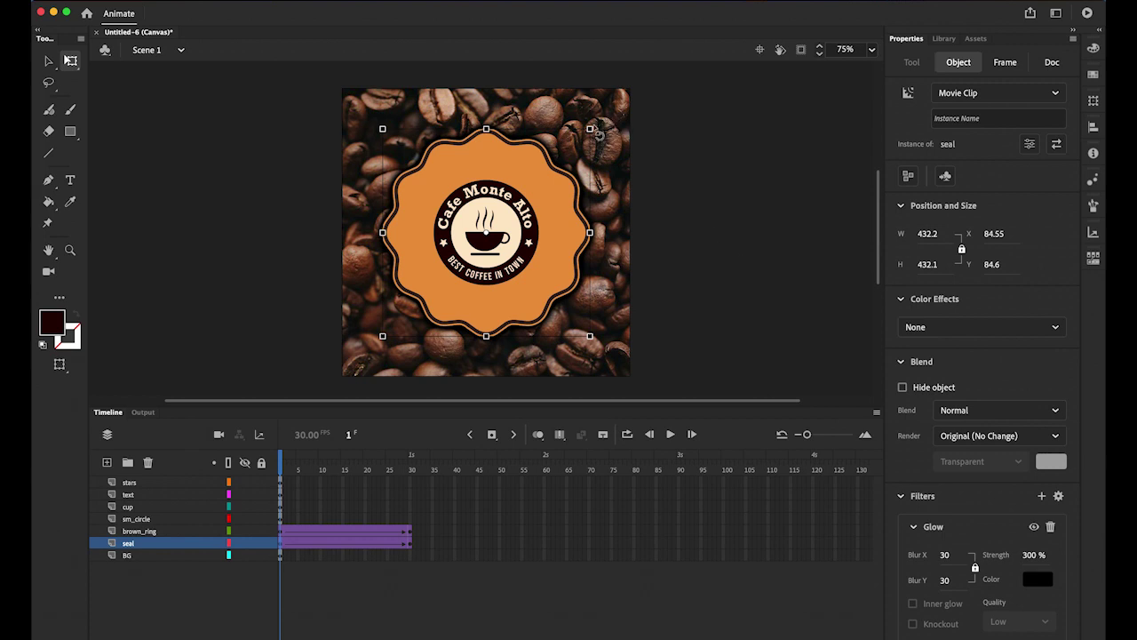
- Rotate the enlarged seal 90° clockwise at frame 1, preview the tween and return to the first frame
{"action": "left_click_drag", "start_coordinate": [600, 134], "coordinate": [627, 327]}
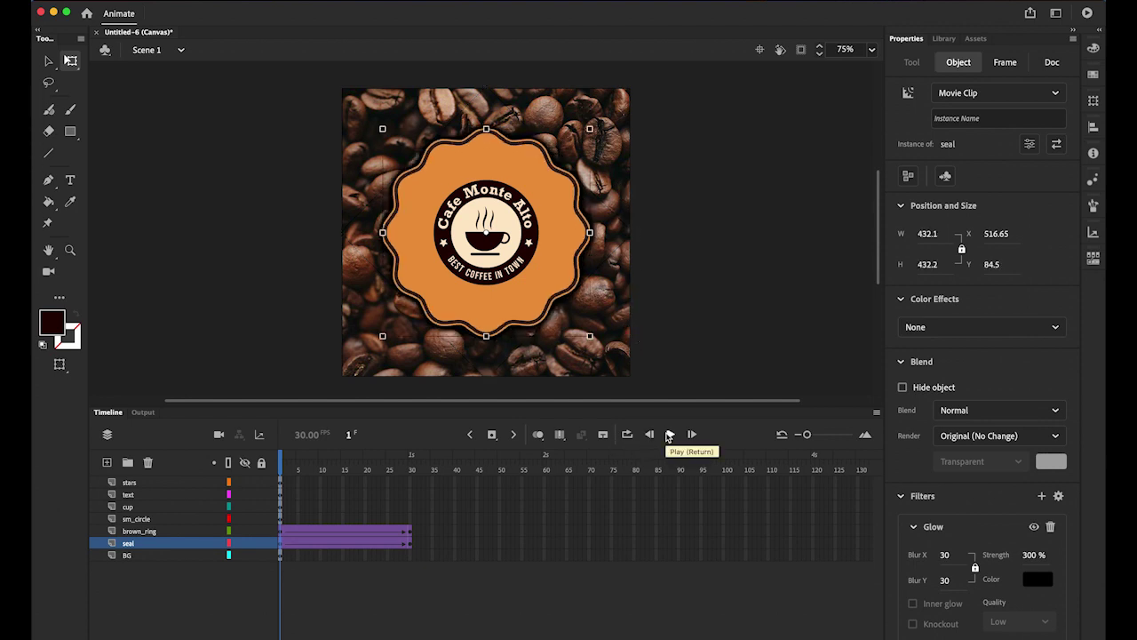
{"action": "left_click", "coordinate": [669, 435]}
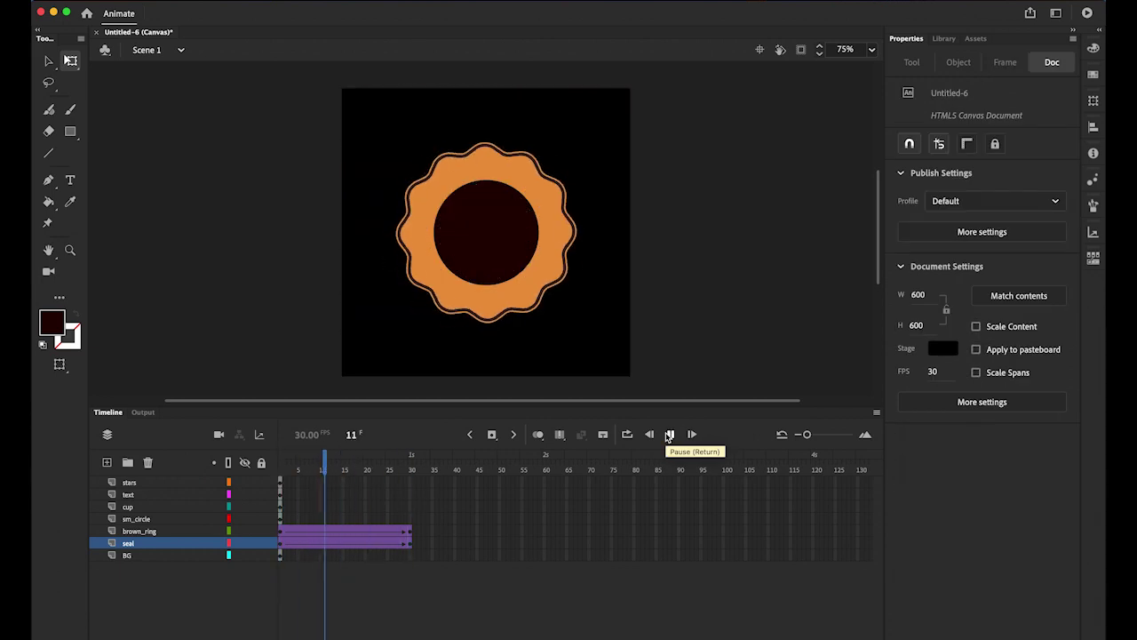
{"action": "left_click", "coordinate": [410, 471]}
{"action": "left_click", "coordinate": [329, 473]}
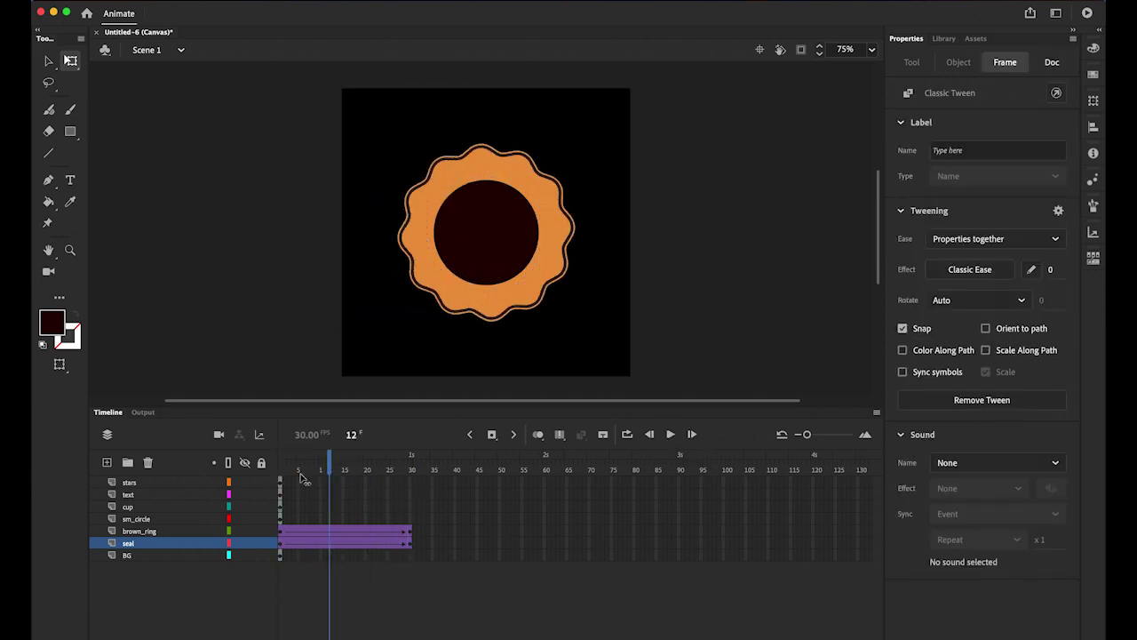
{"action": "key", "text": "shift+comma"}
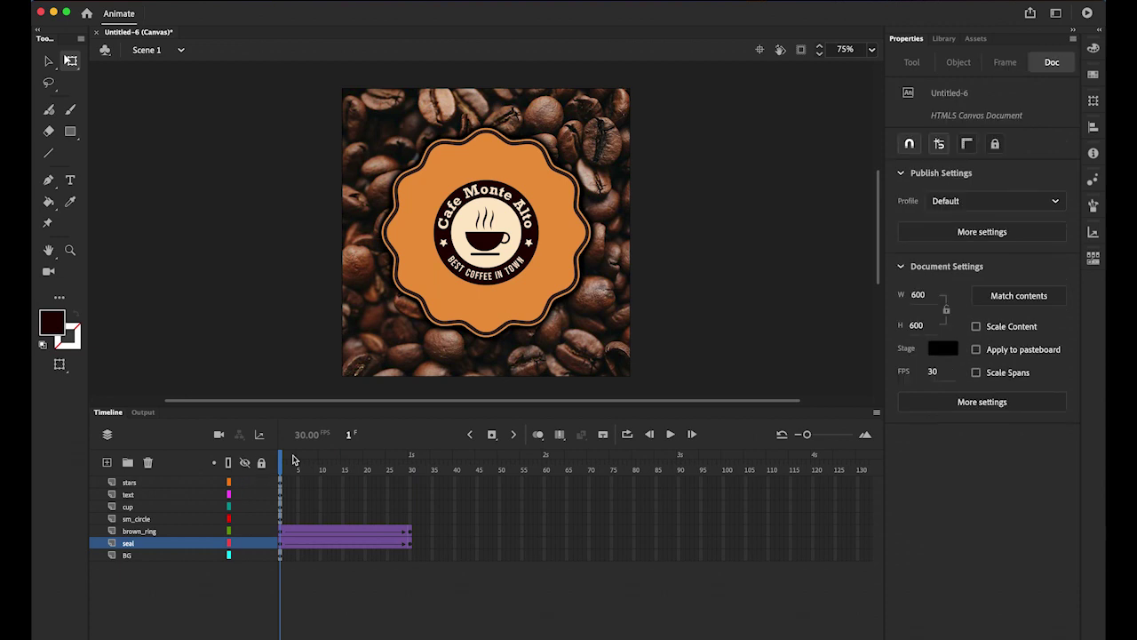
- Rotate the seal on frame 1 by another quarter turn and play the tween back before returning to the start
{"action": "left_click", "coordinate": [282, 545]}
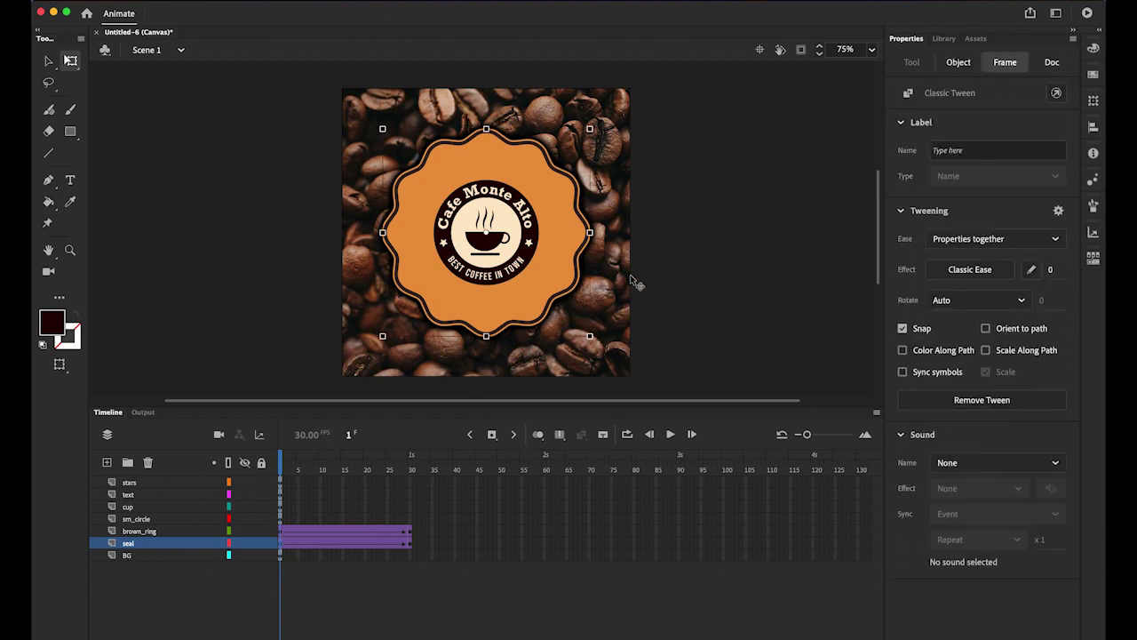
{"action": "left_click", "coordinate": [603, 132]}
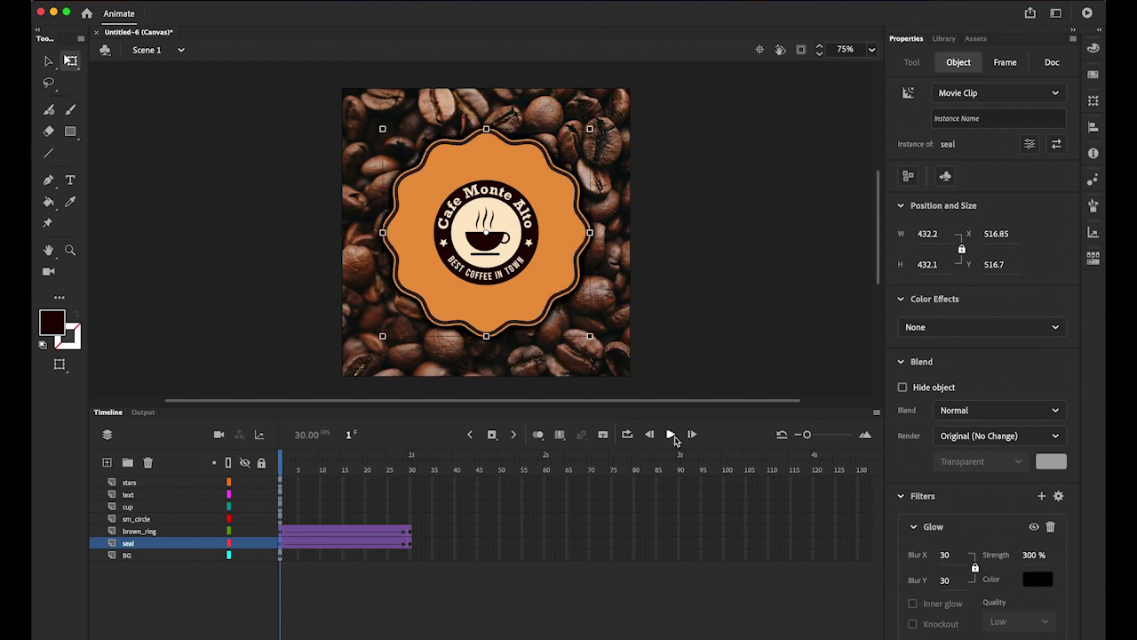
{"action": "left_click", "coordinate": [671, 435]}
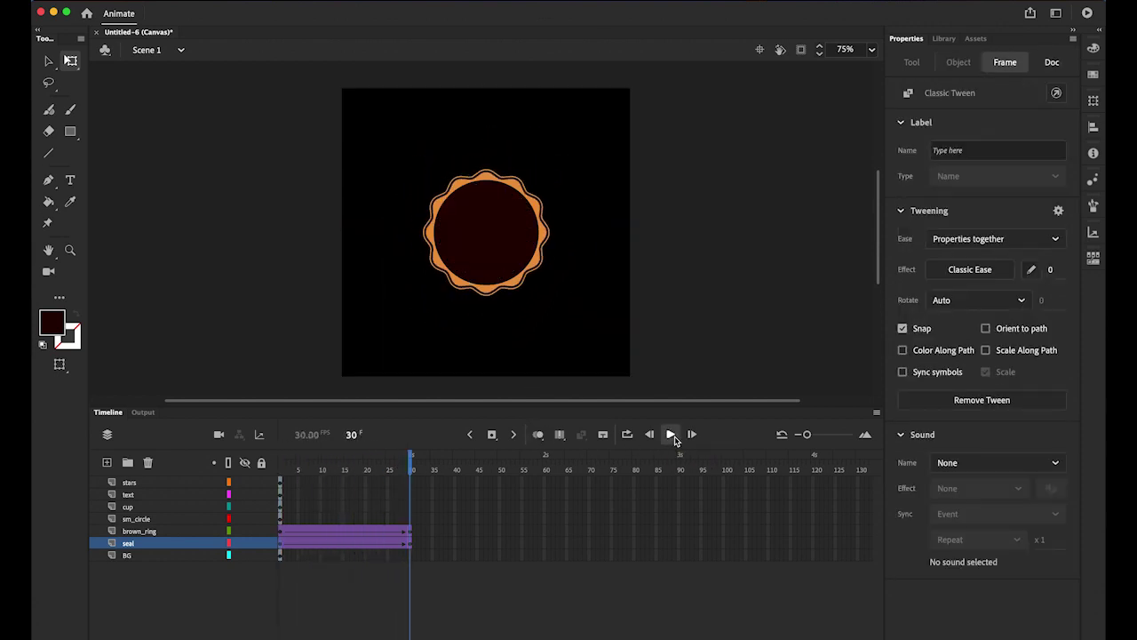
{"action": "left_click", "coordinate": [671, 436]}
{"action": "left_click_drag", "start_coordinate": [411, 467], "coordinate": [281, 467]}
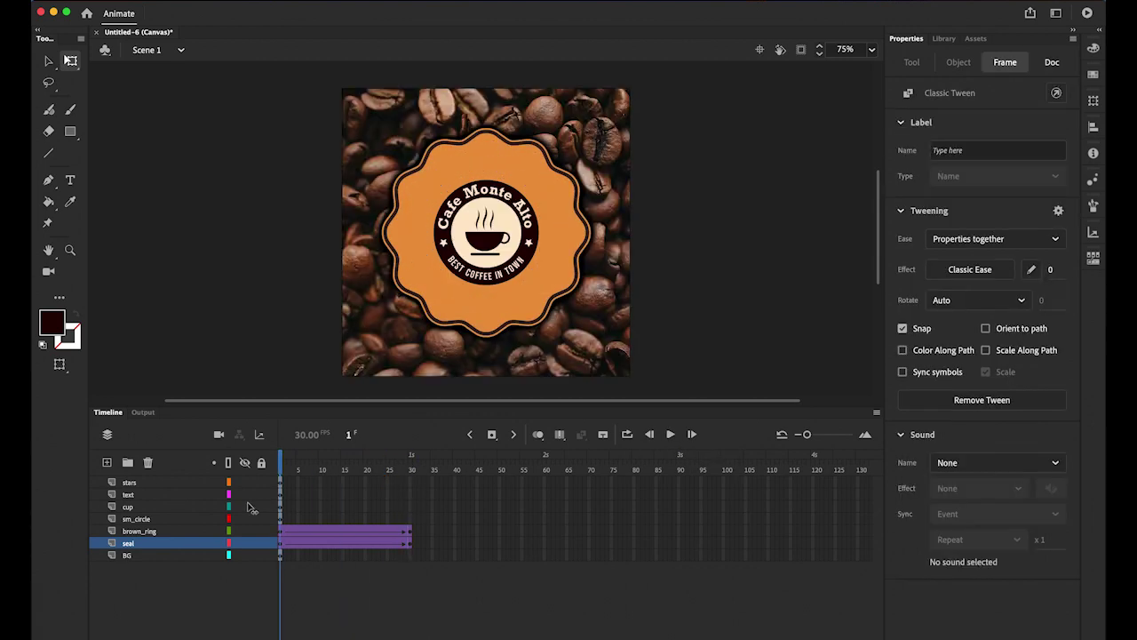
- Set the easing intensity of the seal's classic tween to 100 and preview the eased motion from frame 1
{"action": "left_click", "coordinate": [281, 542]}
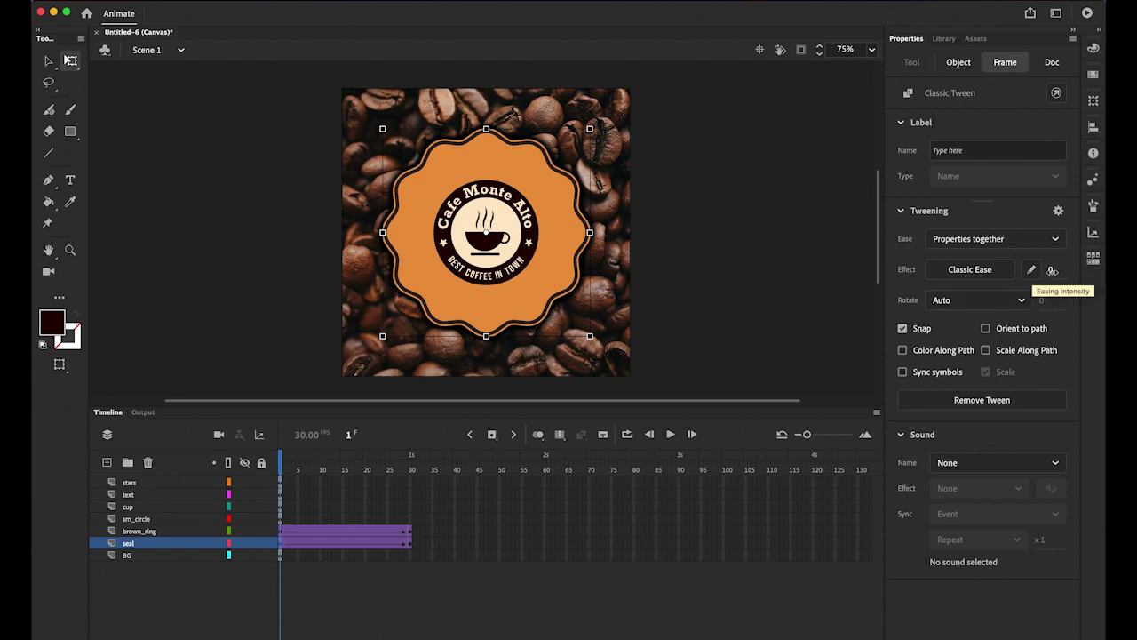
{"action": "left_click", "coordinate": [1053, 270]}
{"action": "type", "text": "100"}
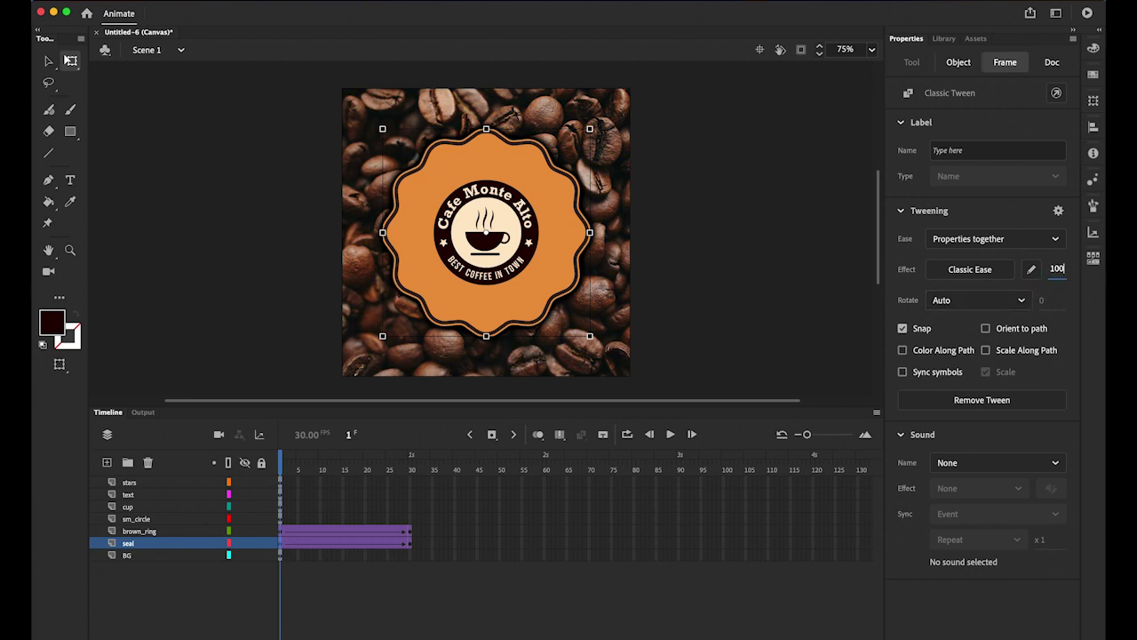
{"action": "key", "text": "Return"}
{"action": "left_click", "coordinate": [670, 435]}
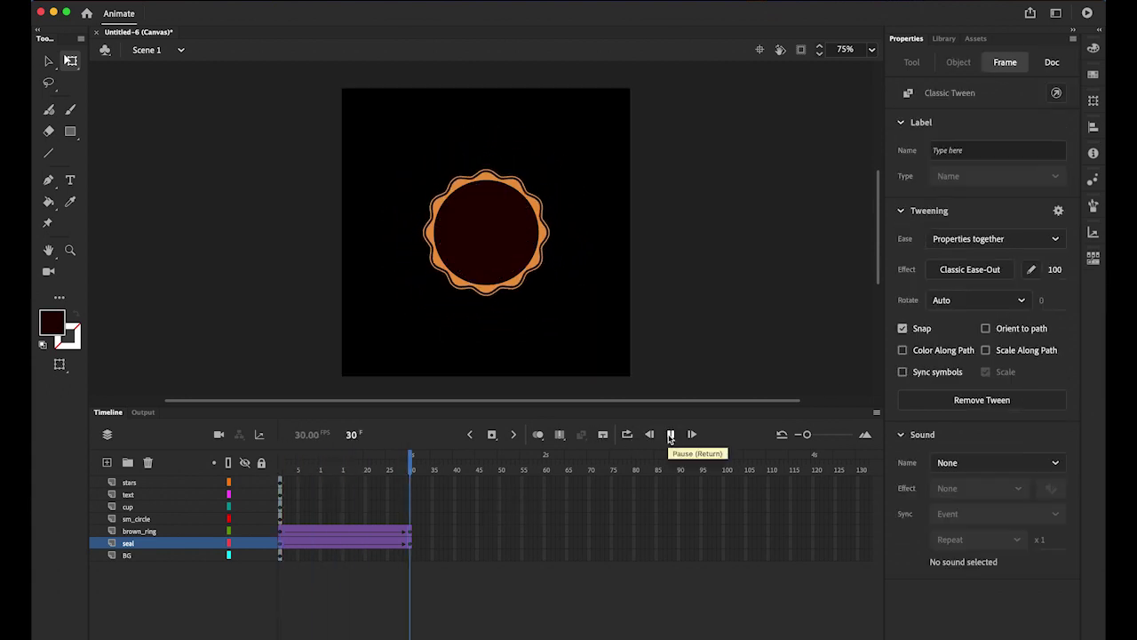
{"action": "left_click", "coordinate": [670, 435]}
{"action": "left_click", "coordinate": [670, 434]}
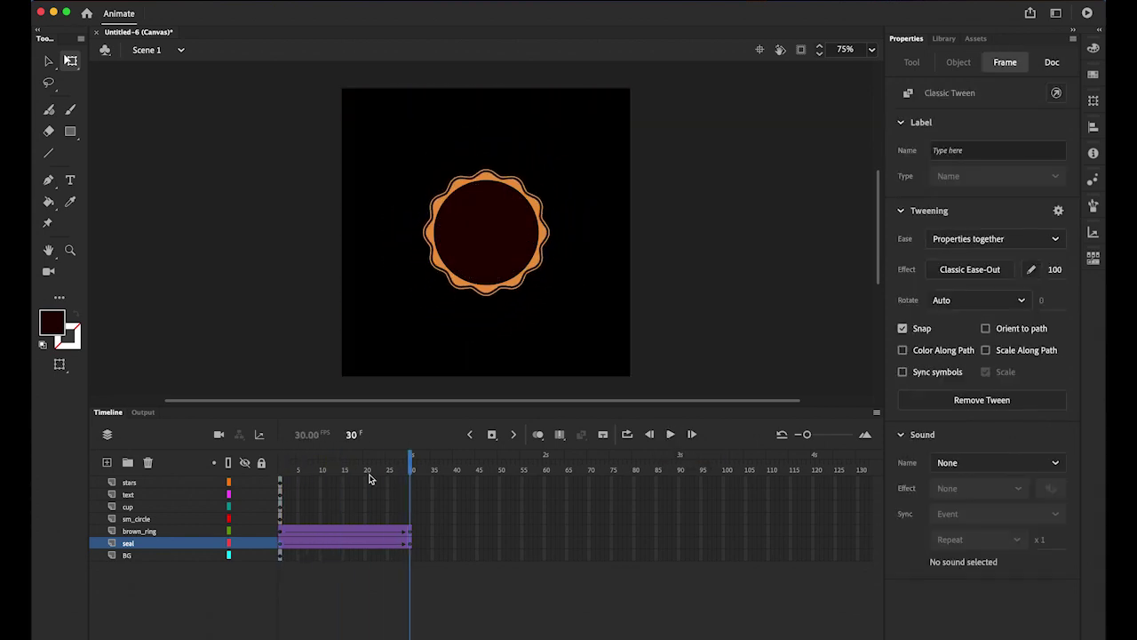
{"action": "left_click_drag", "start_coordinate": [412, 456], "coordinate": [281, 458]}
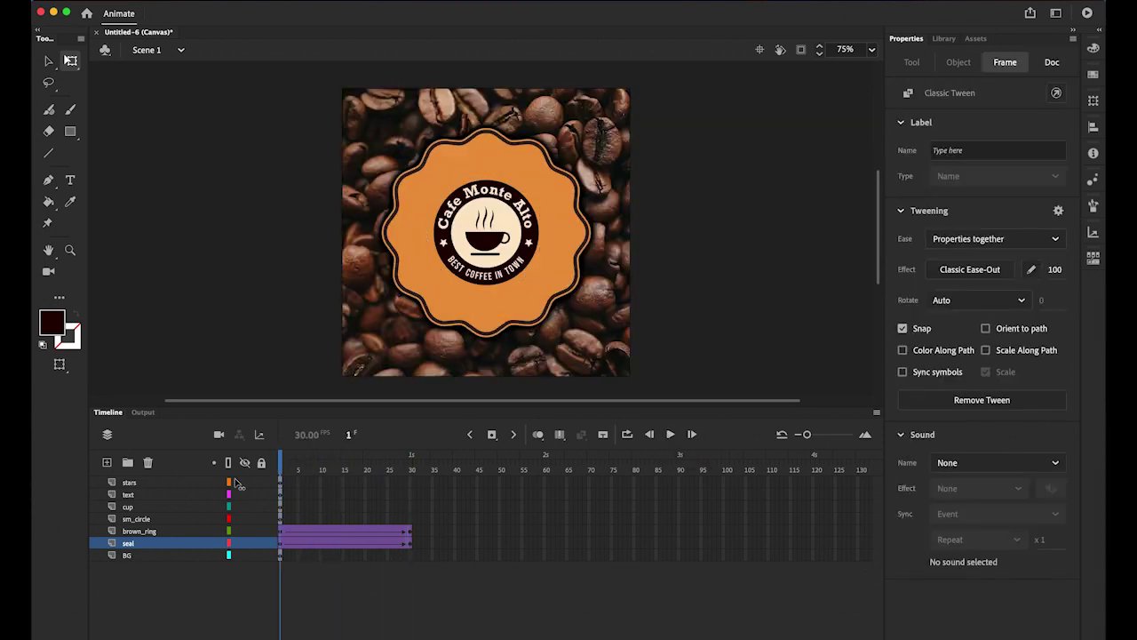
- At frame 1 of the brown_ring layer, shrink the ring about its centre to about 146 × 146 and play the animation
{"action": "left_click", "coordinate": [282, 533]}
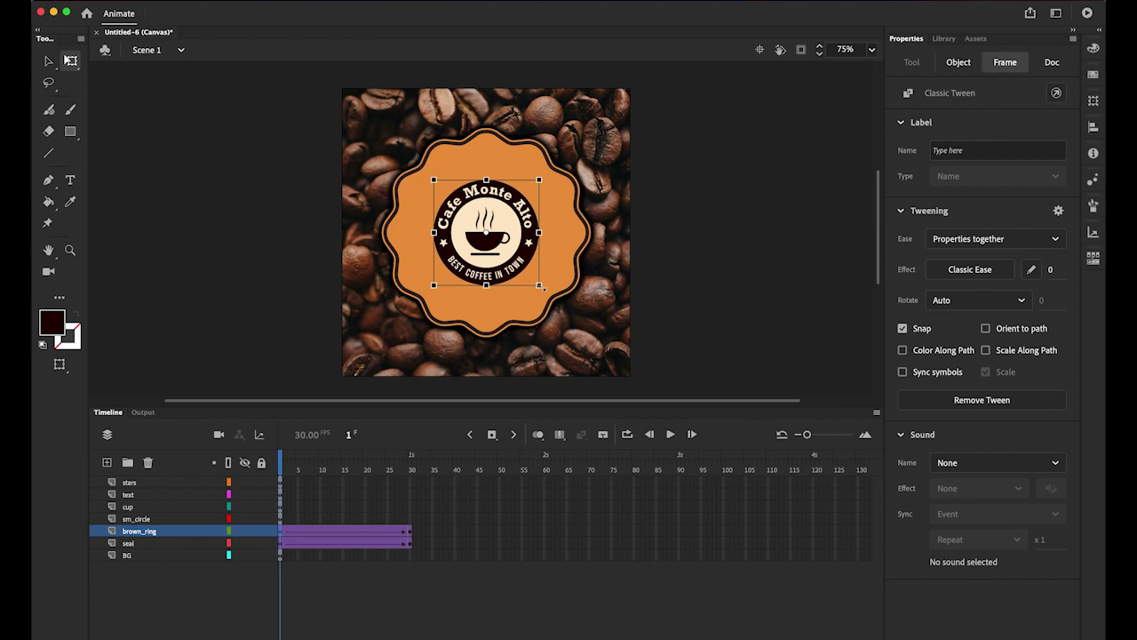
{"action": "left_click_drag", "start_coordinate": [540, 285], "coordinate": [525, 271]}
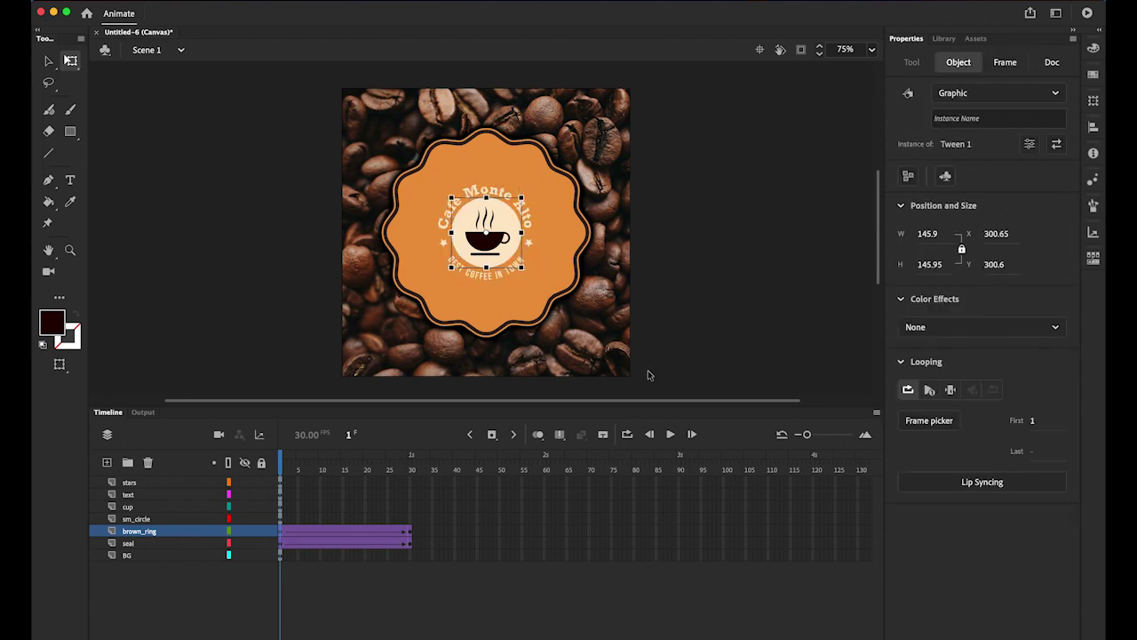
{"action": "left_click", "coordinate": [670, 434]}
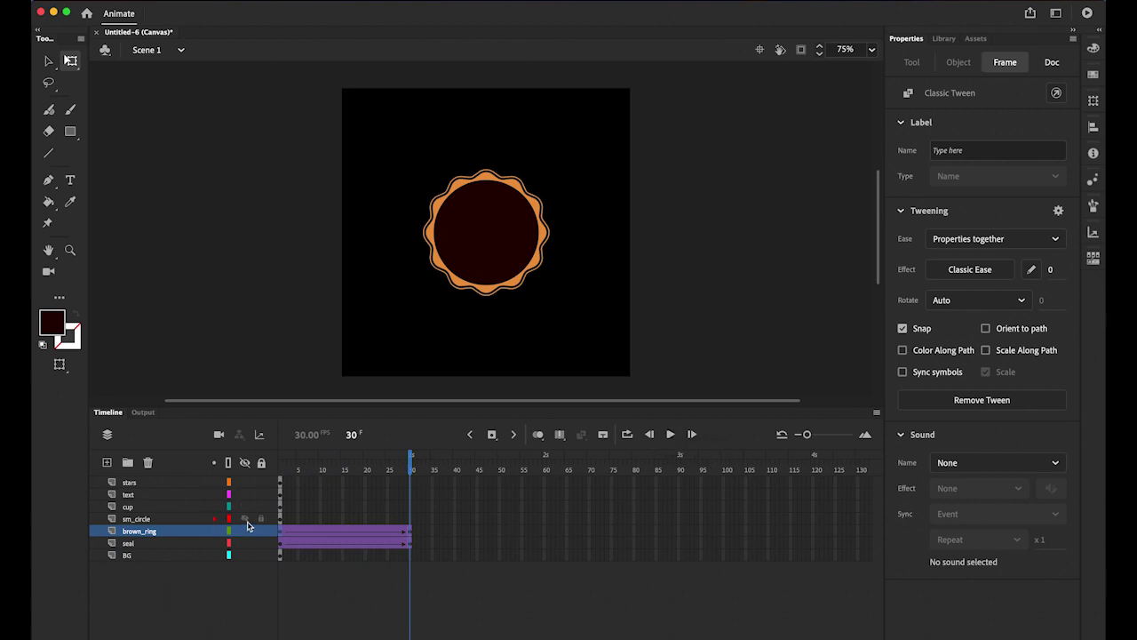
- Hide the sm_circle, cup, text and stars layers and set the seal's Alpha color effect to 0 % at frame 1
{"action": "left_click_drag", "start_coordinate": [247, 521], "coordinate": [248, 479]}
{"action": "key", "text": "shift+comma"}
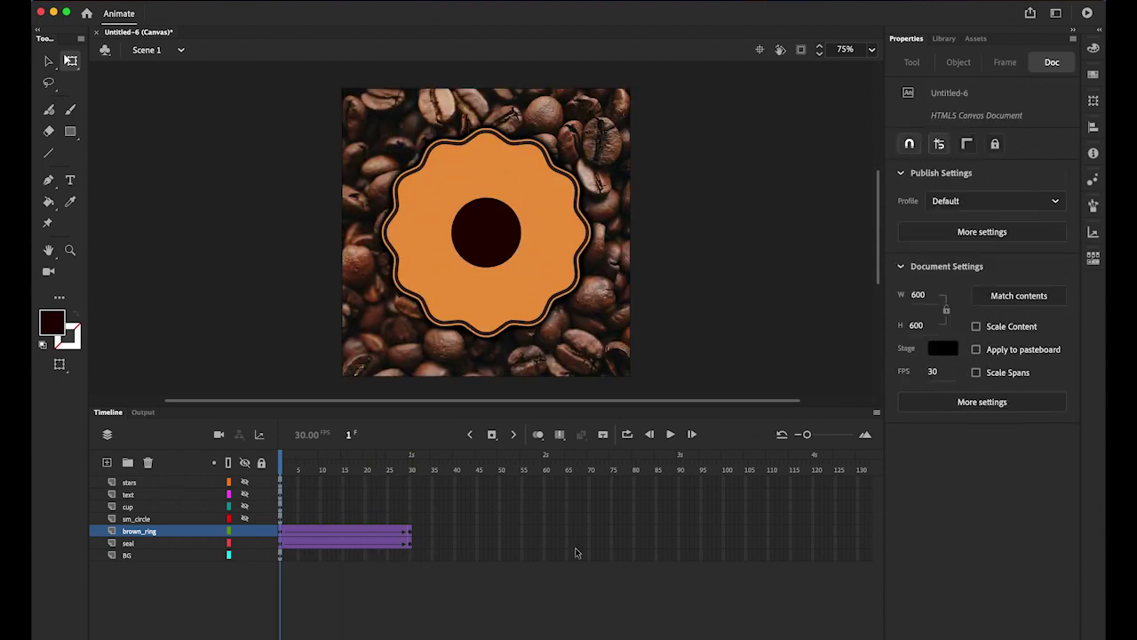
{"action": "left_click", "coordinate": [48, 62]}
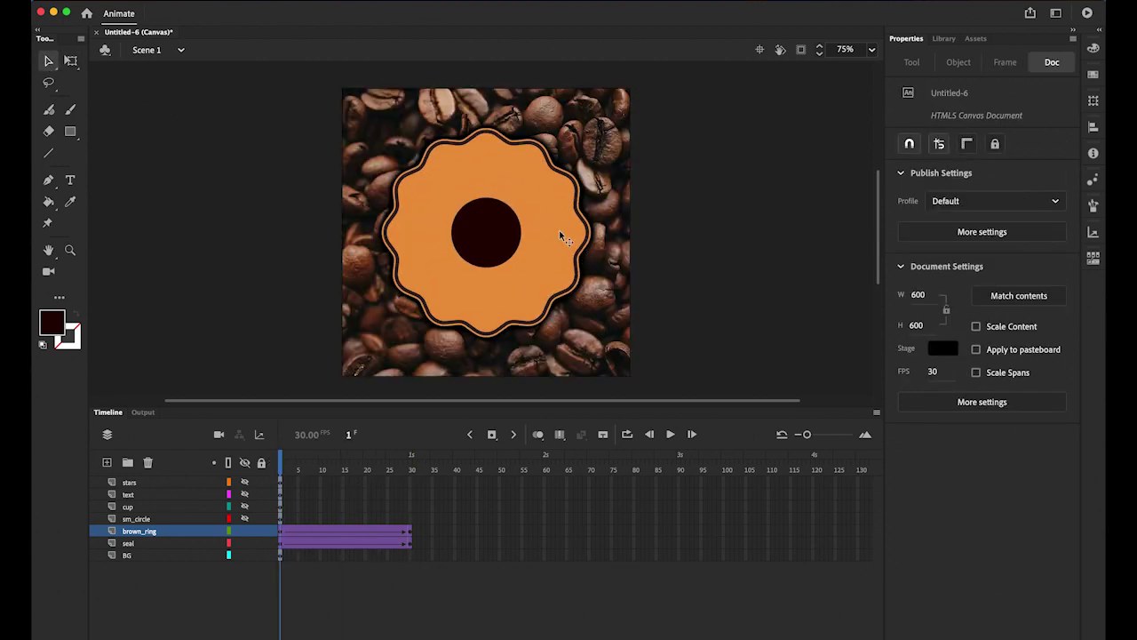
{"action": "left_click", "coordinate": [559, 236]}
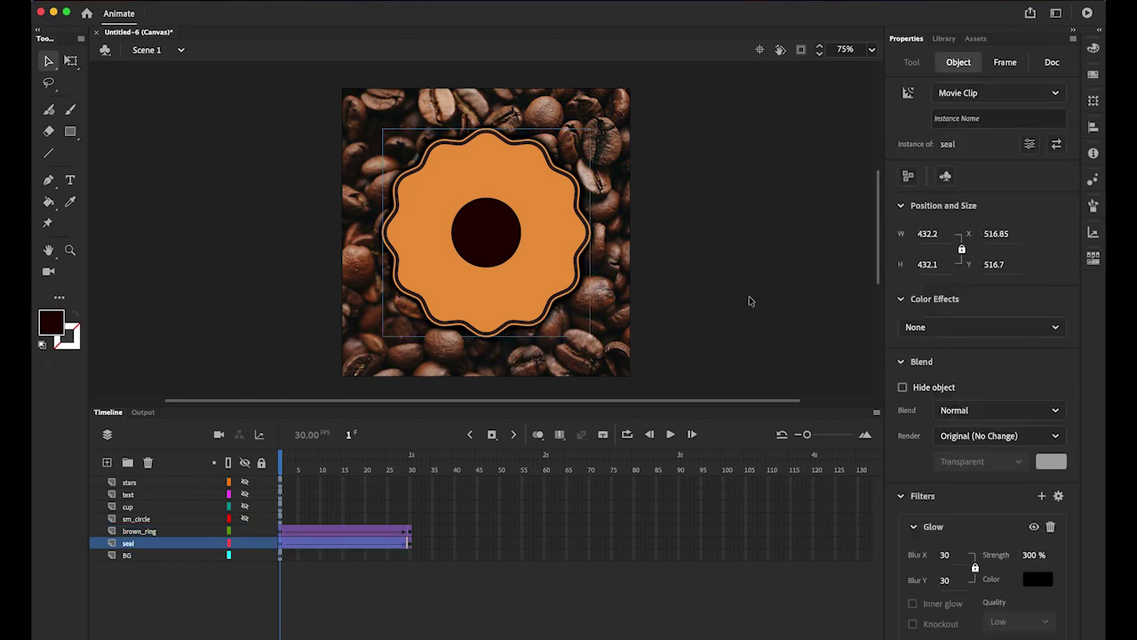
{"action": "left_click", "coordinate": [988, 327]}
{"action": "left_click", "coordinate": [948, 431]}
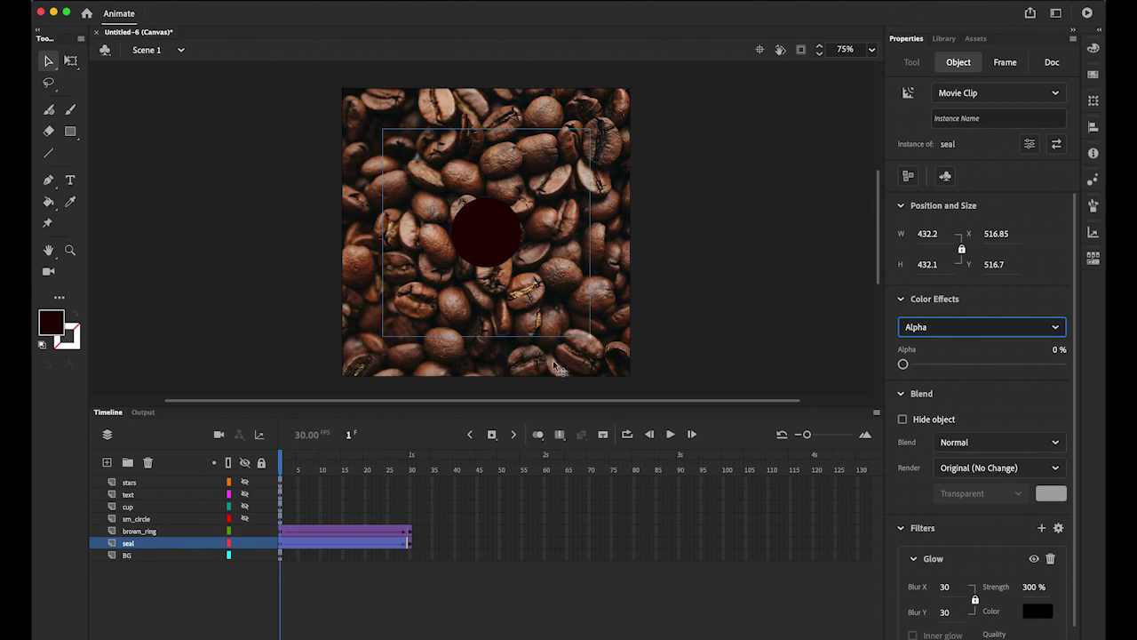
- Set the brown ring's Alpha color effect to 0 % at frame 1, play the fade-in and return to the first frame
{"action": "left_click", "coordinate": [282, 533]}
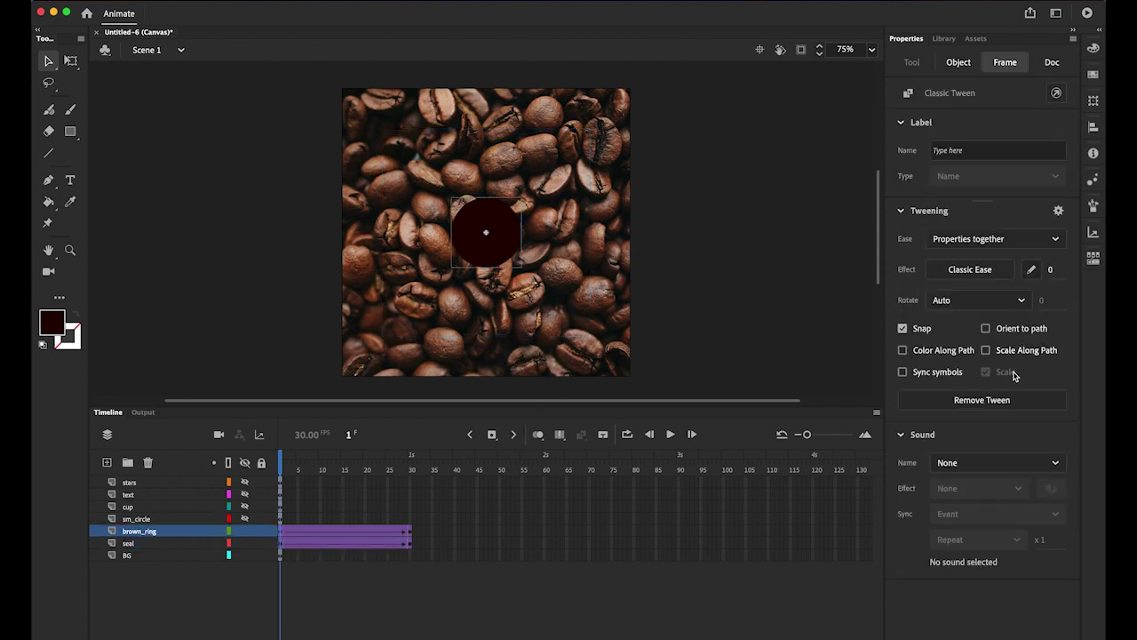
{"action": "left_click", "coordinate": [501, 242]}
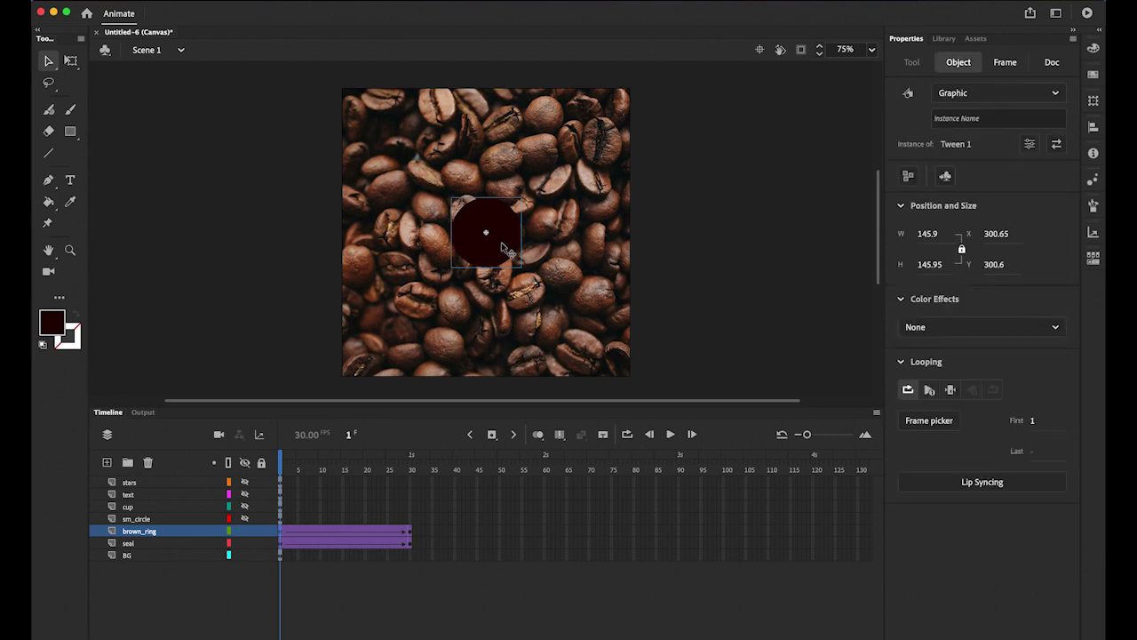
{"action": "left_click", "coordinate": [993, 329]}
{"action": "left_click", "coordinate": [962, 430]}
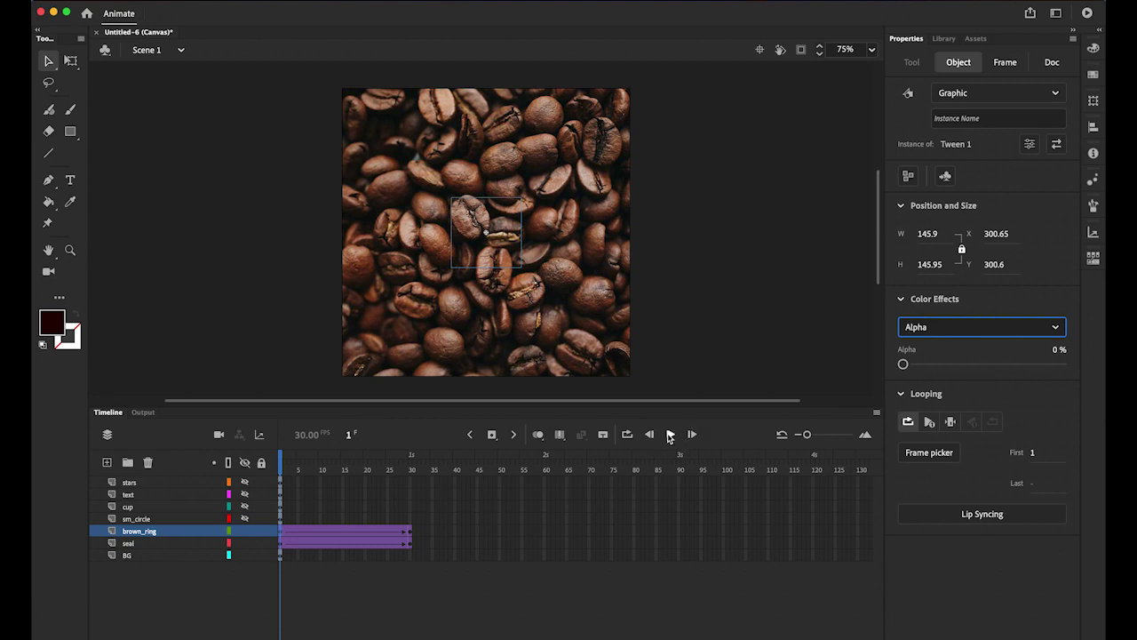
{"action": "left_click", "coordinate": [669, 434]}
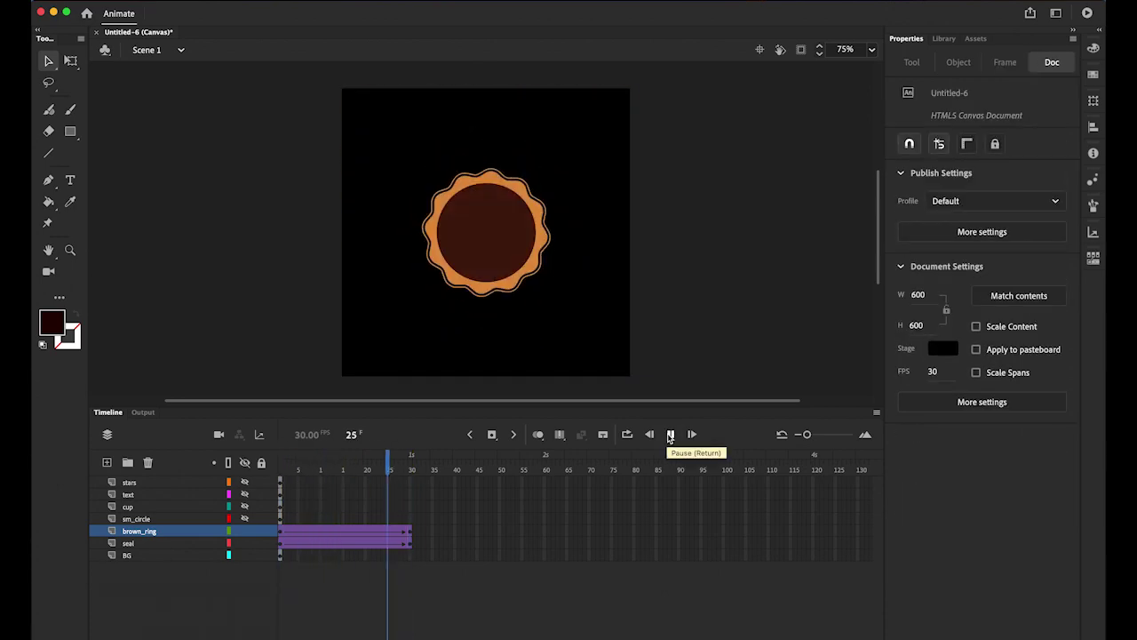
{"action": "left_click", "coordinate": [670, 434]}
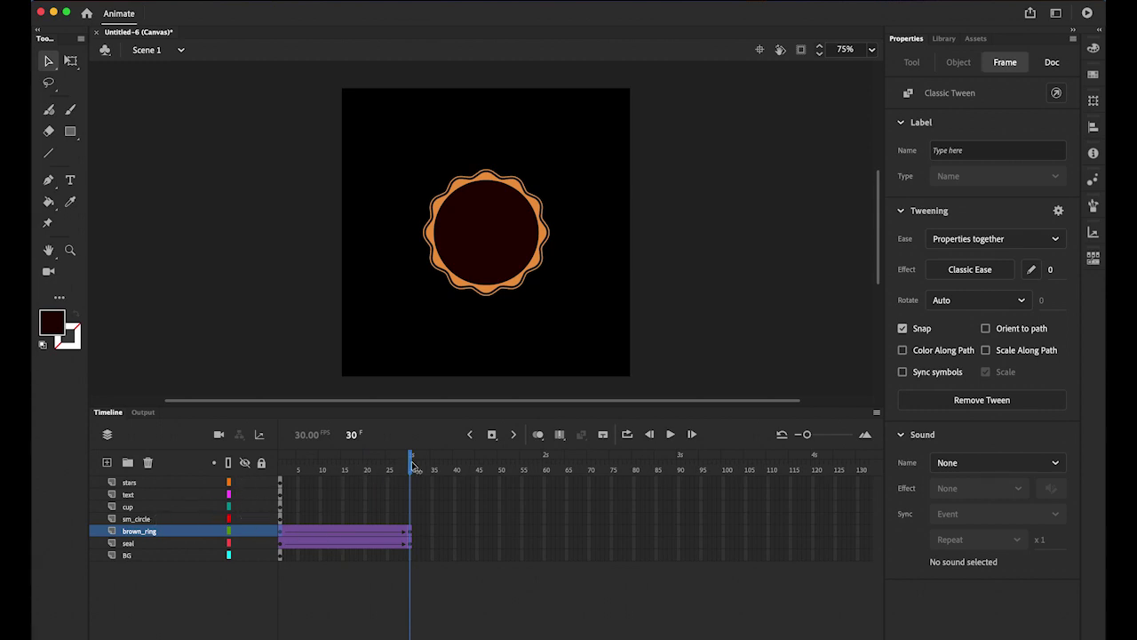
{"action": "left_click_drag", "start_coordinate": [412, 462], "coordinate": [280, 464]}
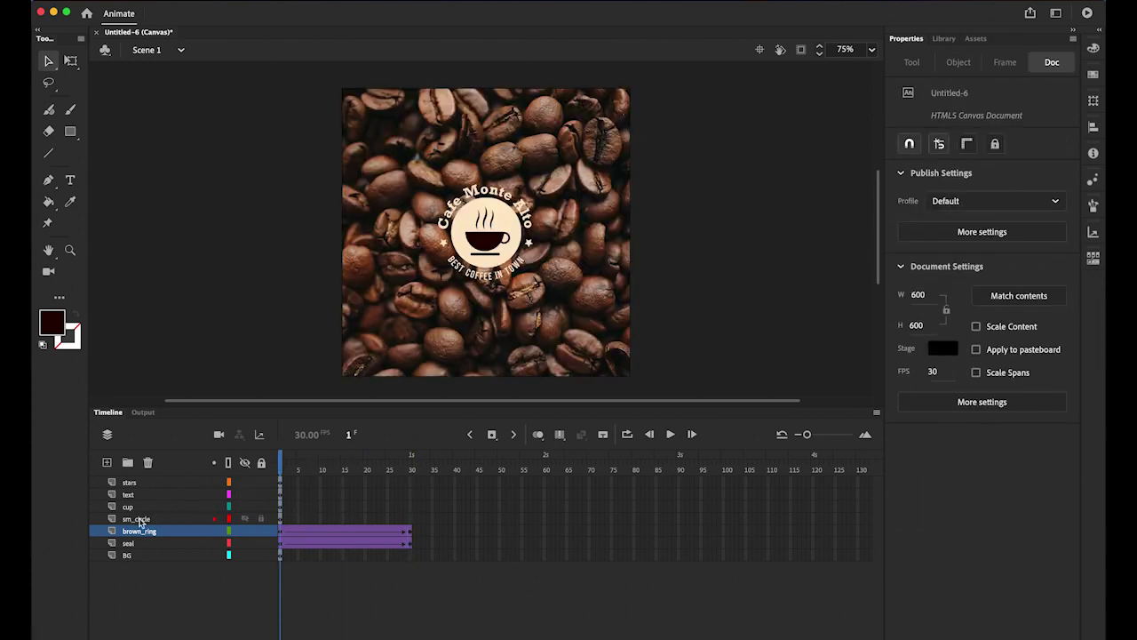
- Move the starting keyframes of the sm_circle and cup layers to frame 30 and insert keyframes for both at frame 45
{"action": "left_click", "coordinate": [281, 523]}
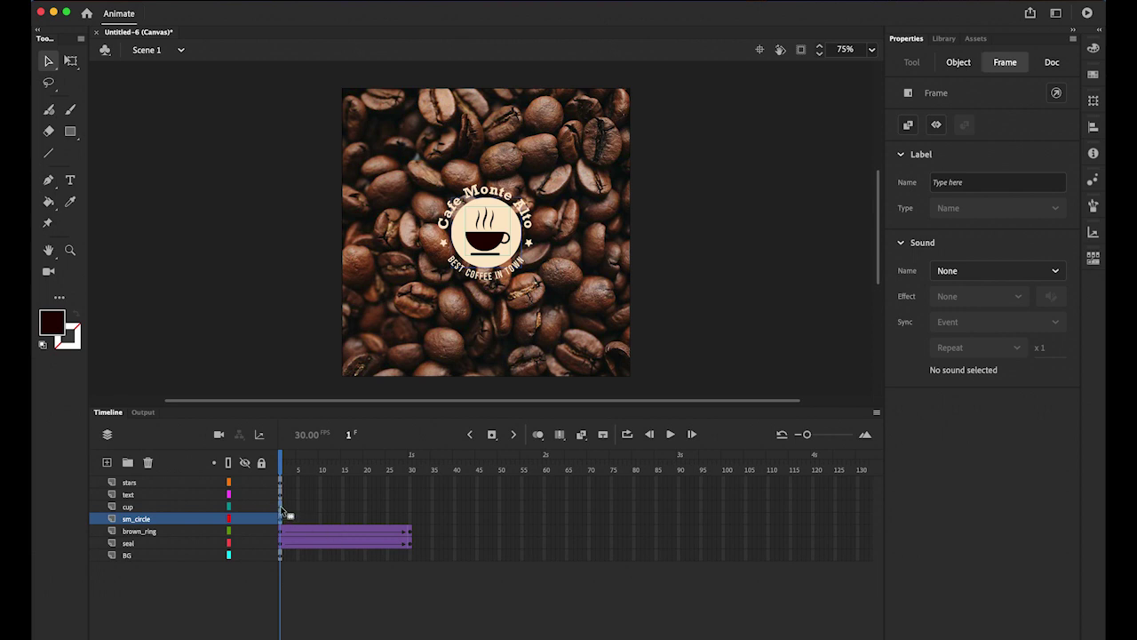
{"action": "left_click_drag", "start_coordinate": [296, 506], "coordinate": [410, 508]}
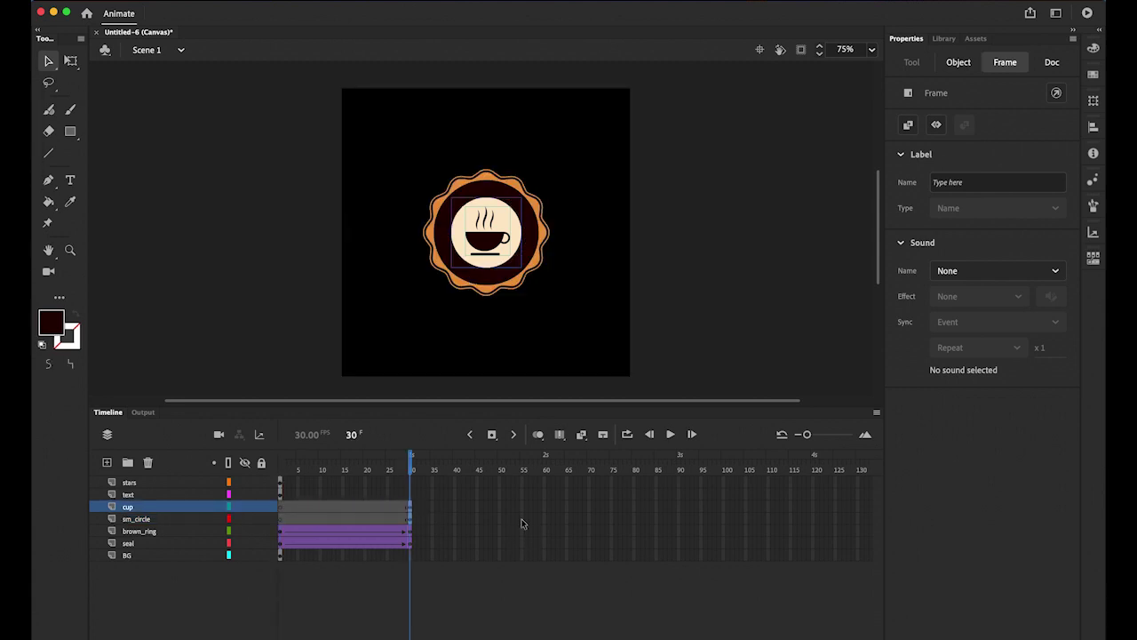
{"action": "left_click", "coordinate": [477, 510]}
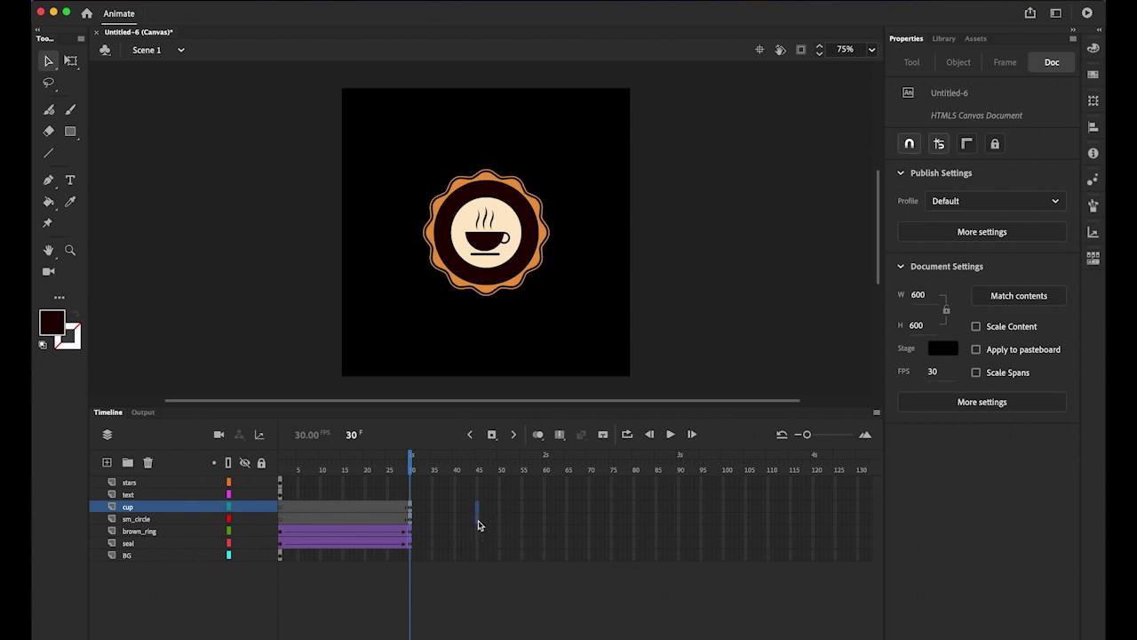
{"action": "left_click", "coordinate": [477, 519], "text": "shift"}
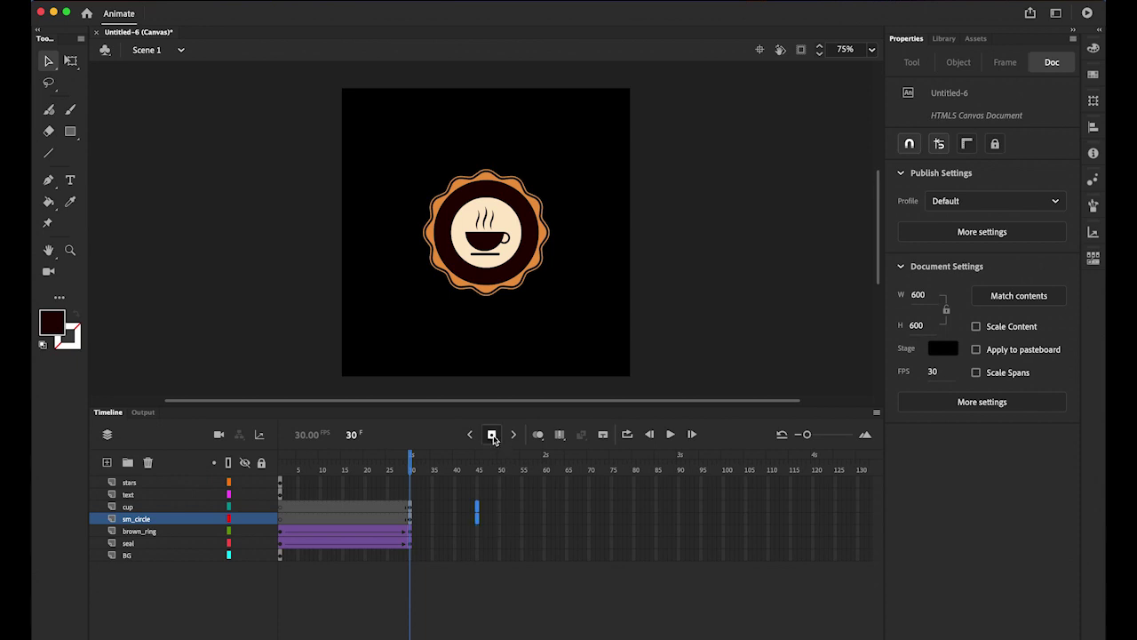
{"action": "left_click", "coordinate": [492, 435]}
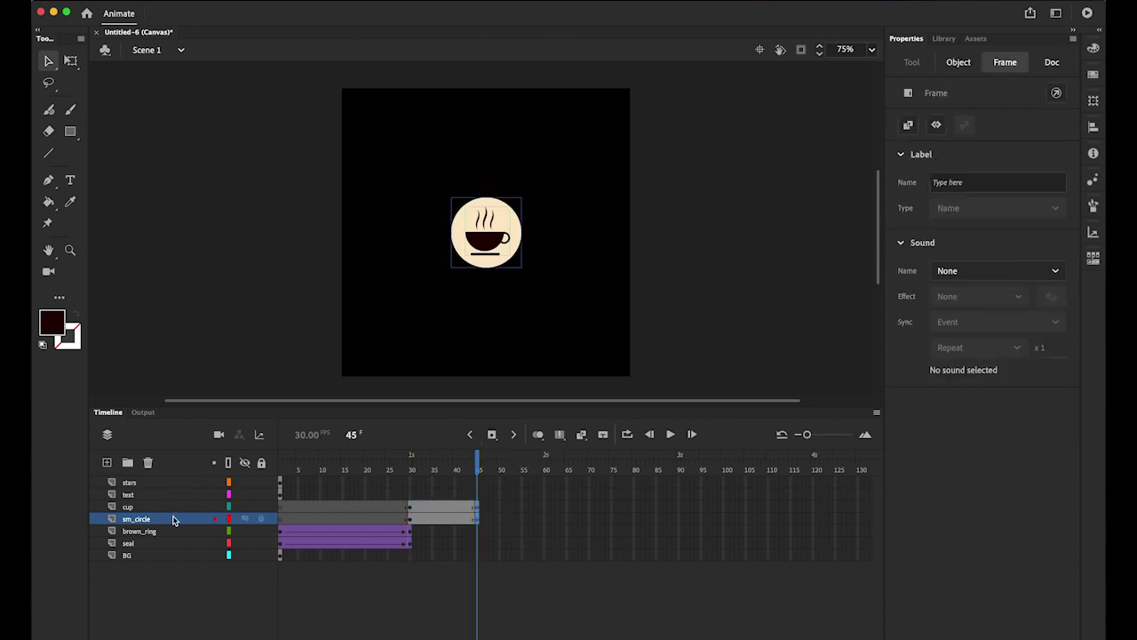
- Create classic tweens on the sm_circle and cup layers together
{"action": "left_click", "coordinate": [132, 521]}
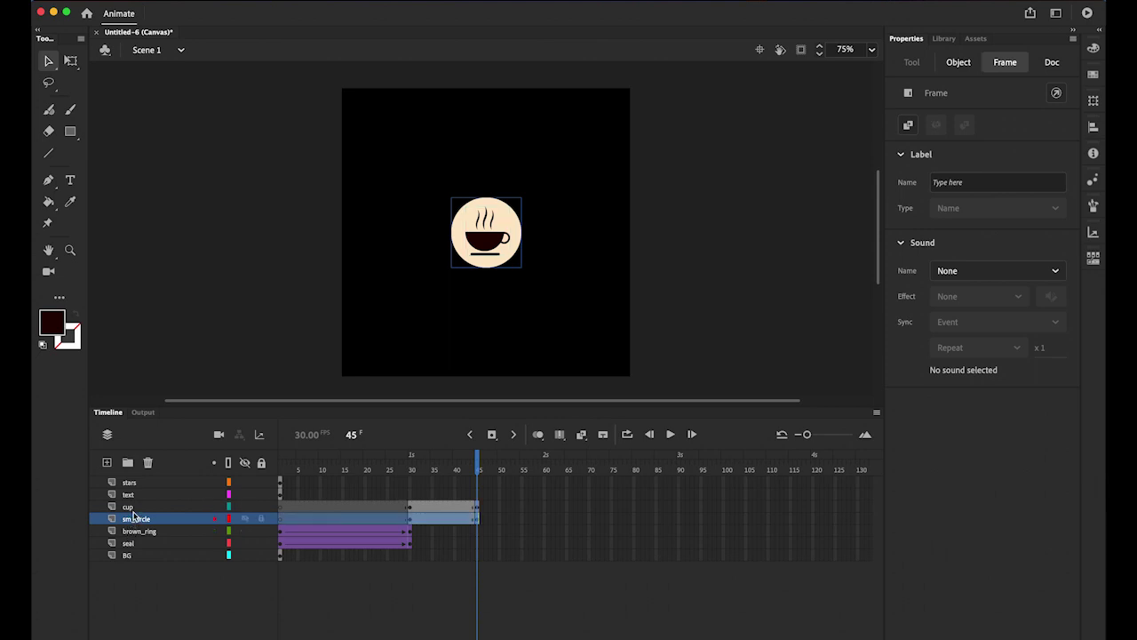
{"action": "left_click", "coordinate": [134, 508], "text": "shift"}
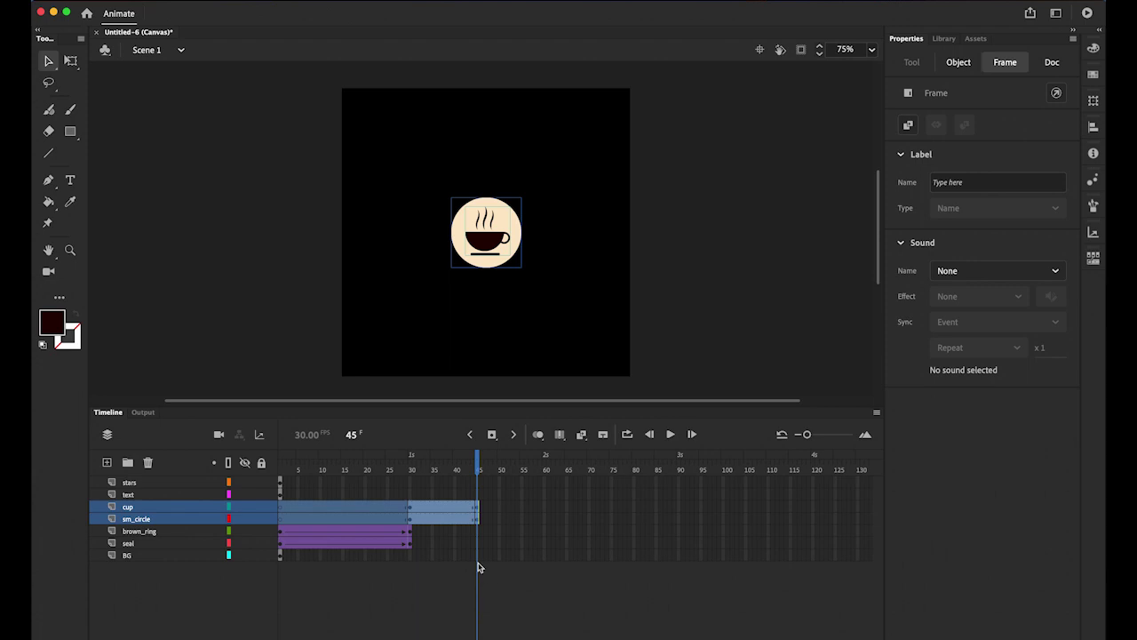
{"action": "right_click", "coordinate": [446, 509]}
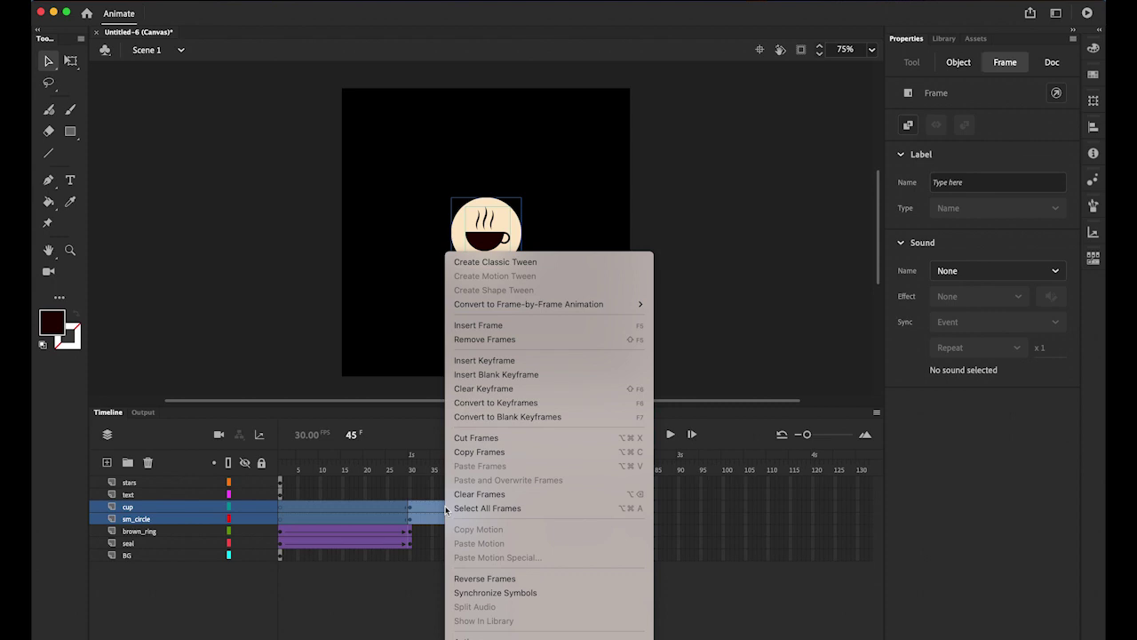
{"action": "left_click", "coordinate": [556, 260]}
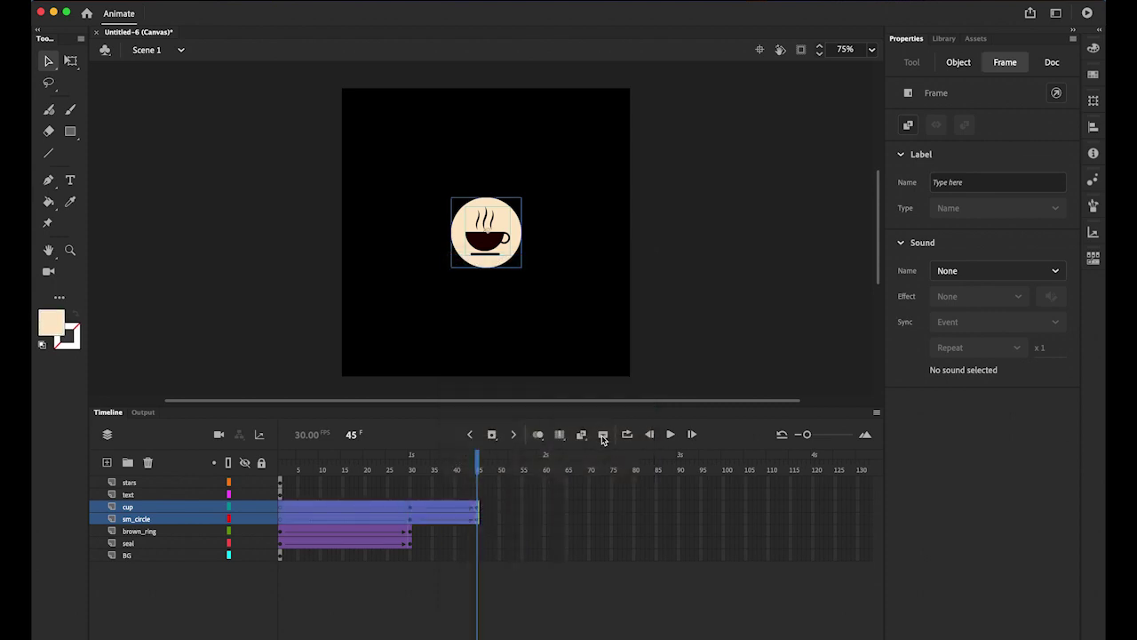
- At frame 30 of the sm_circle layer, enlarge the cream circle about its centre to about 219 × 219
{"action": "left_click_drag", "start_coordinate": [479, 471], "coordinate": [412, 480]}
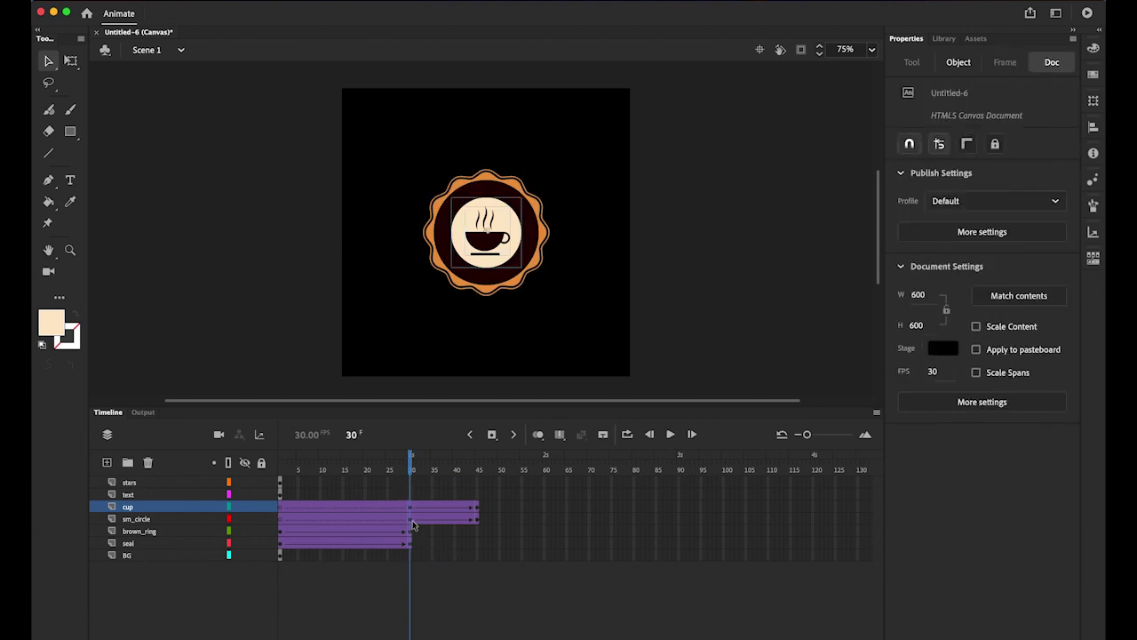
{"action": "left_click", "coordinate": [411, 520]}
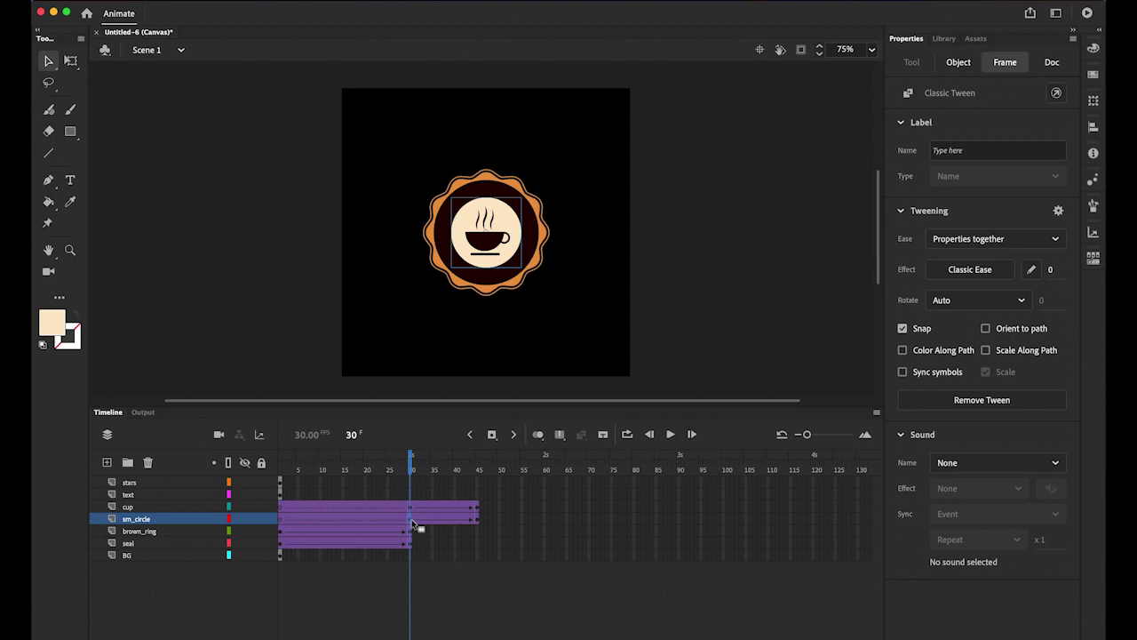
{"action": "left_click", "coordinate": [71, 62]}
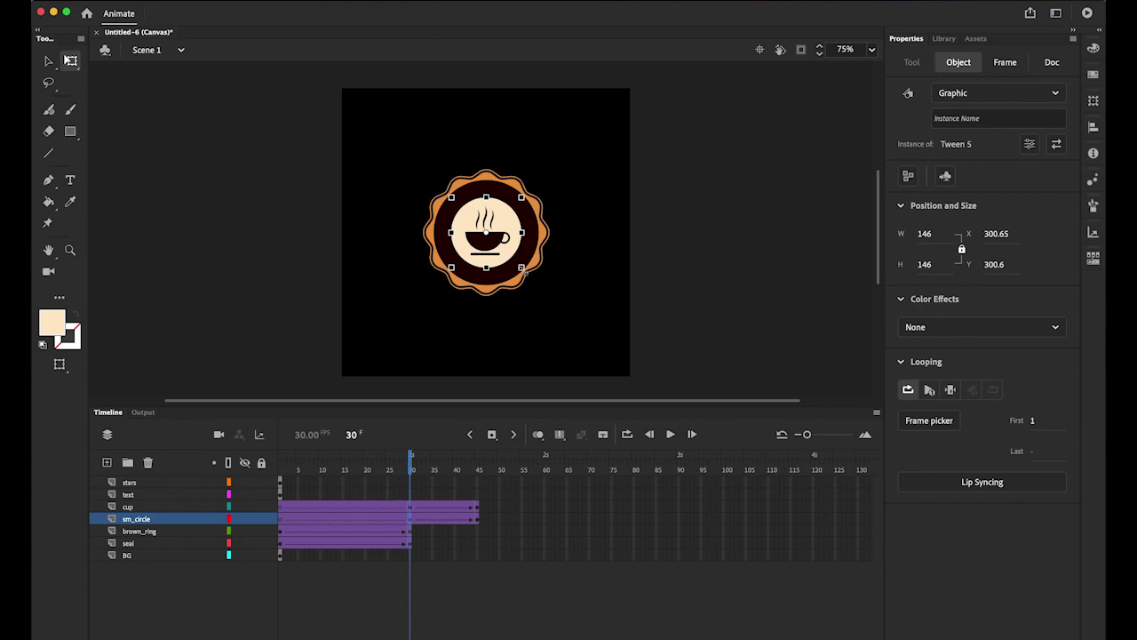
{"action": "left_click_drag", "start_coordinate": [521, 267], "coordinate": [536, 282]}
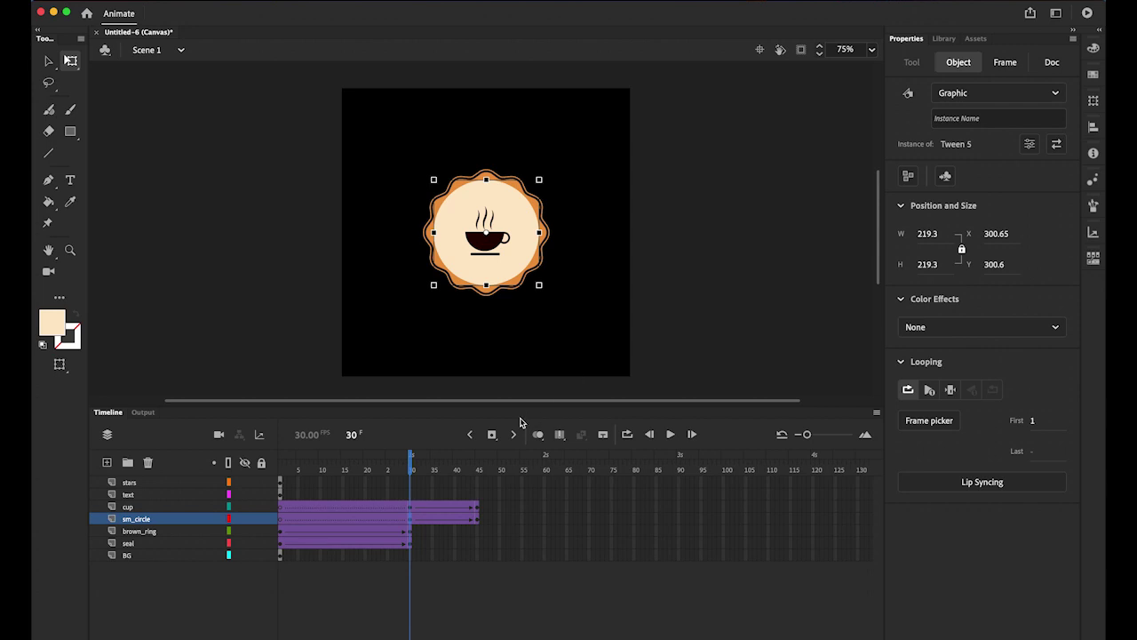
- At frame 30, shrink the cup about its centre to about 43 × 47 and set its Alpha color effect to 0 %
{"action": "left_click", "coordinate": [410, 510]}
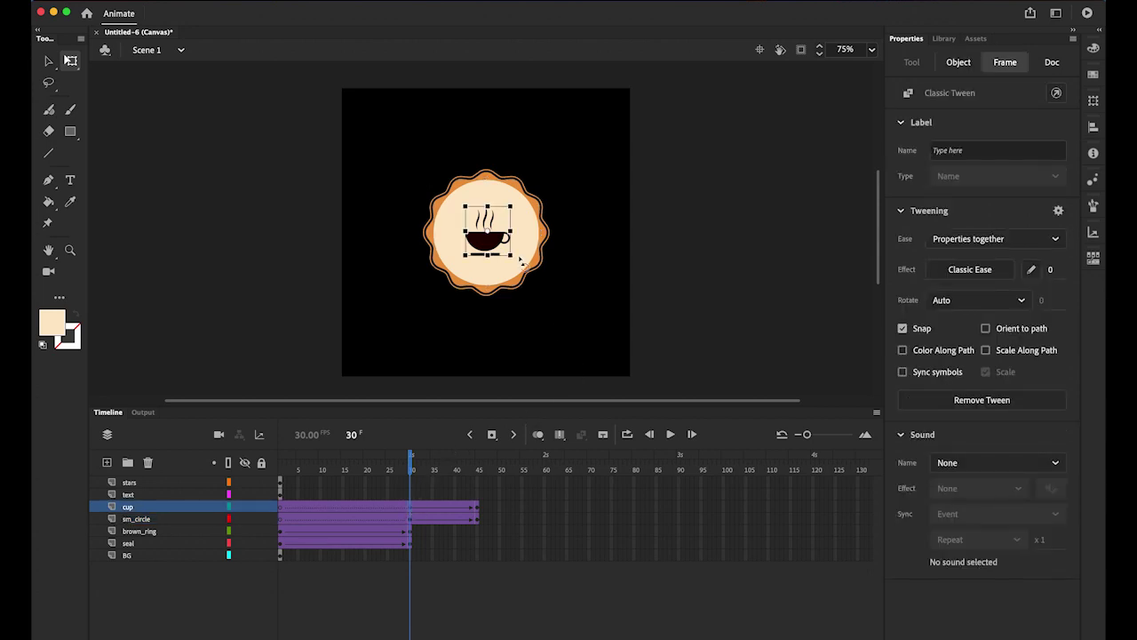
{"action": "left_click_drag", "start_coordinate": [510, 255], "coordinate": [499, 243]}
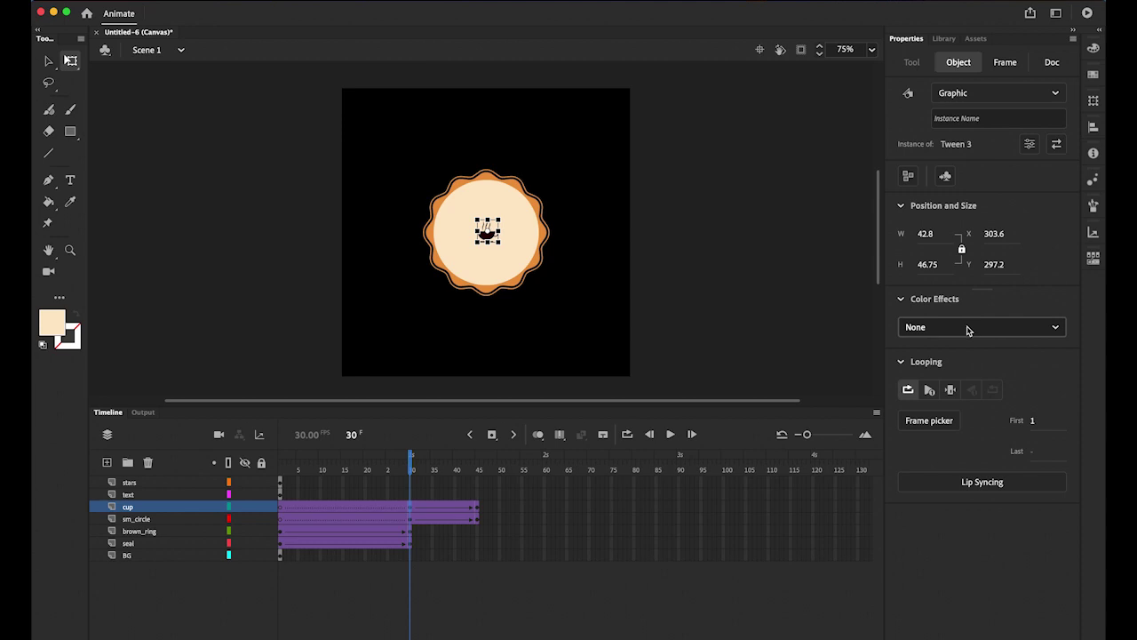
{"action": "left_click", "coordinate": [967, 330]}
{"action": "left_click", "coordinate": [967, 433]}
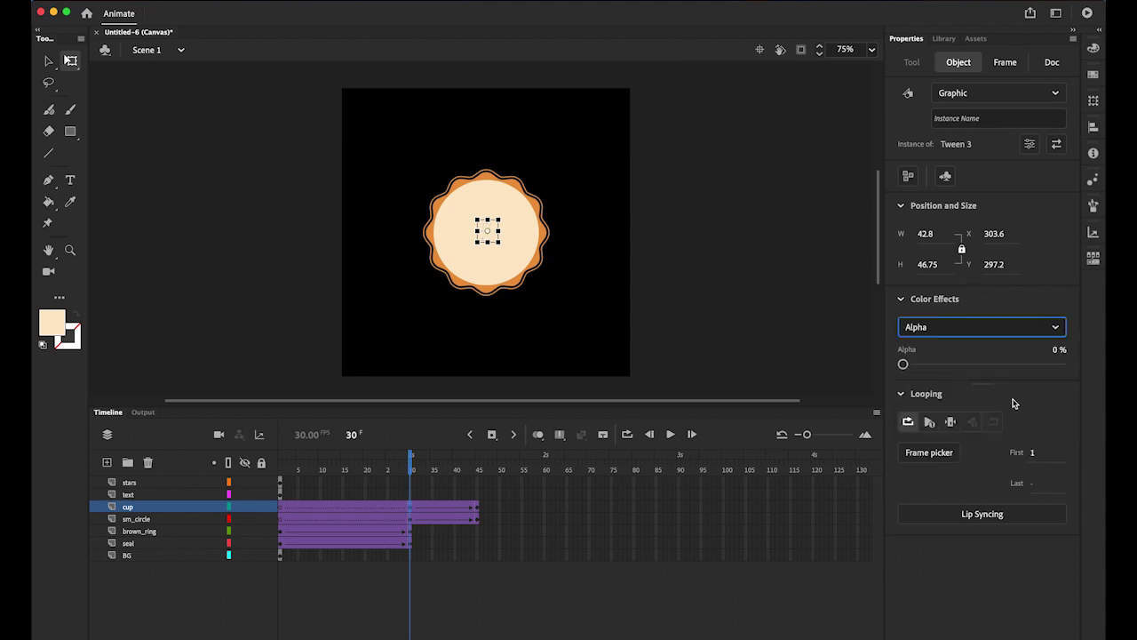
- Set the cream circle's Alpha color effect to 0 % at frame 30 and scrub through to frame 45 to preview the fade-in
{"action": "left_click", "coordinate": [412, 520]}
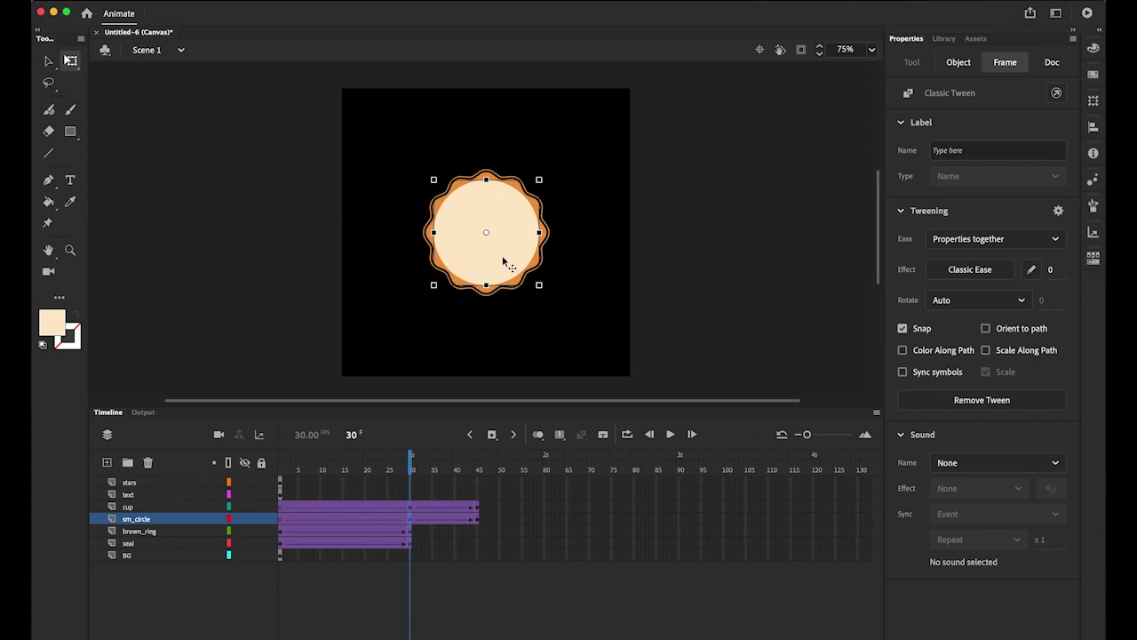
{"action": "left_click", "coordinate": [502, 258]}
{"action": "left_click", "coordinate": [995, 329]}
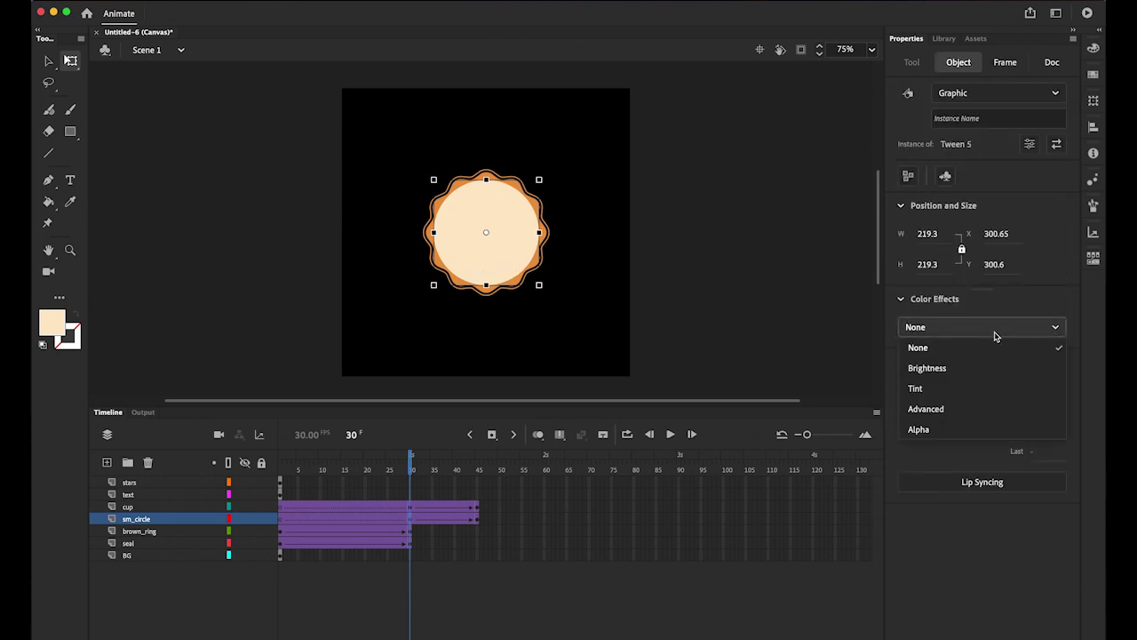
{"action": "left_click", "coordinate": [961, 432]}
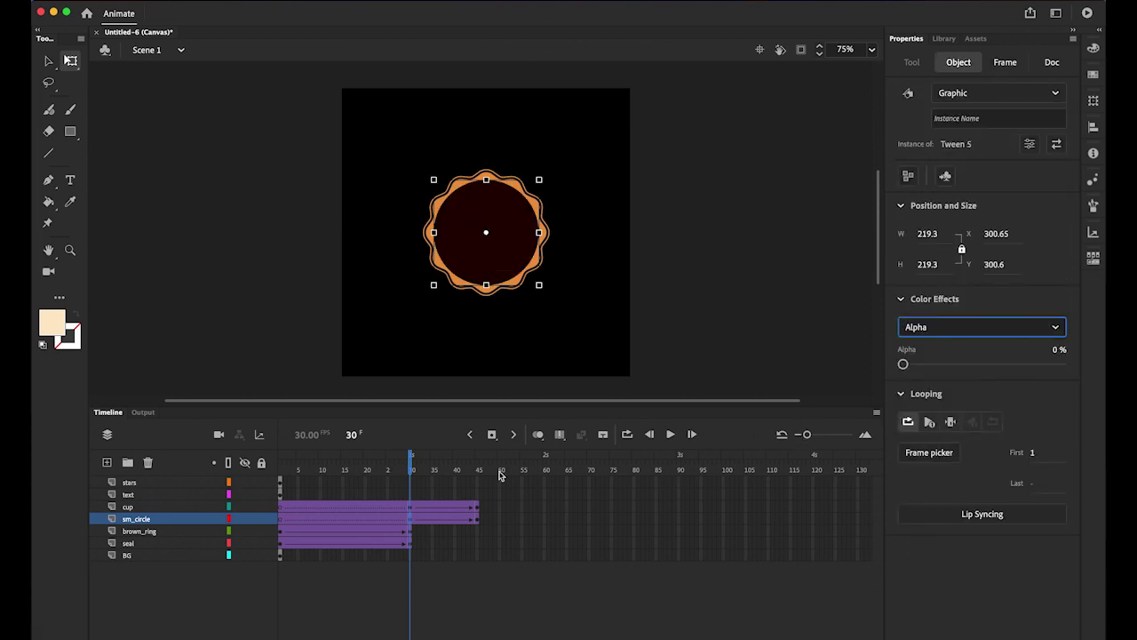
{"action": "left_click", "coordinate": [407, 465]}
{"action": "left_click_drag", "start_coordinate": [411, 467], "coordinate": [479, 497]}
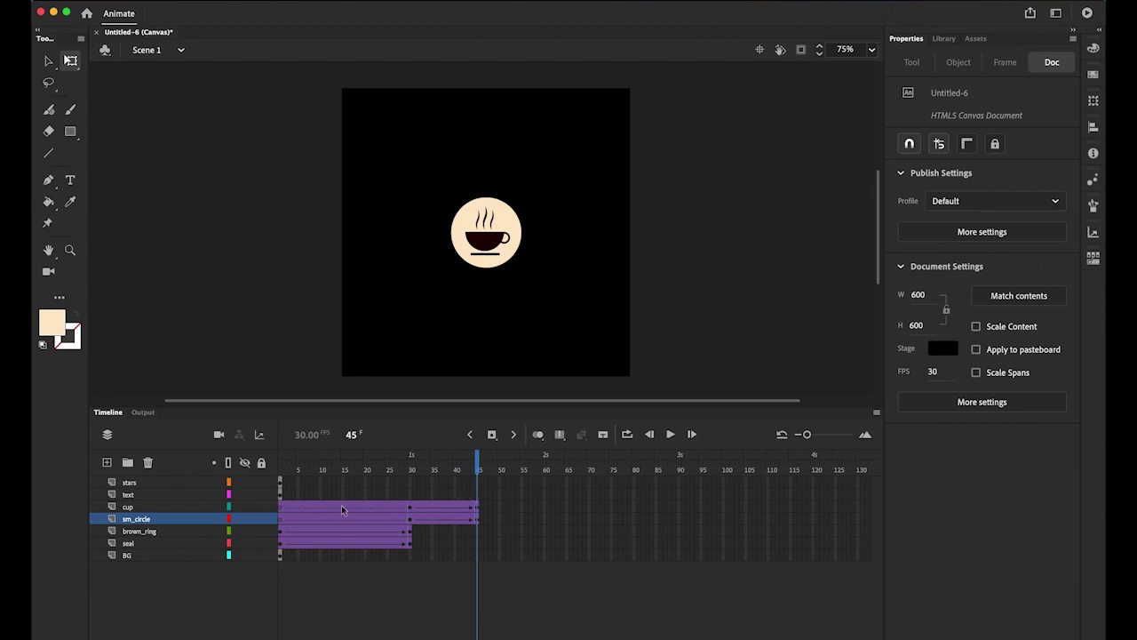
- Move the text layer's starting keyframe from frame 1 to frame 45
{"action": "left_click", "coordinate": [169, 494]}
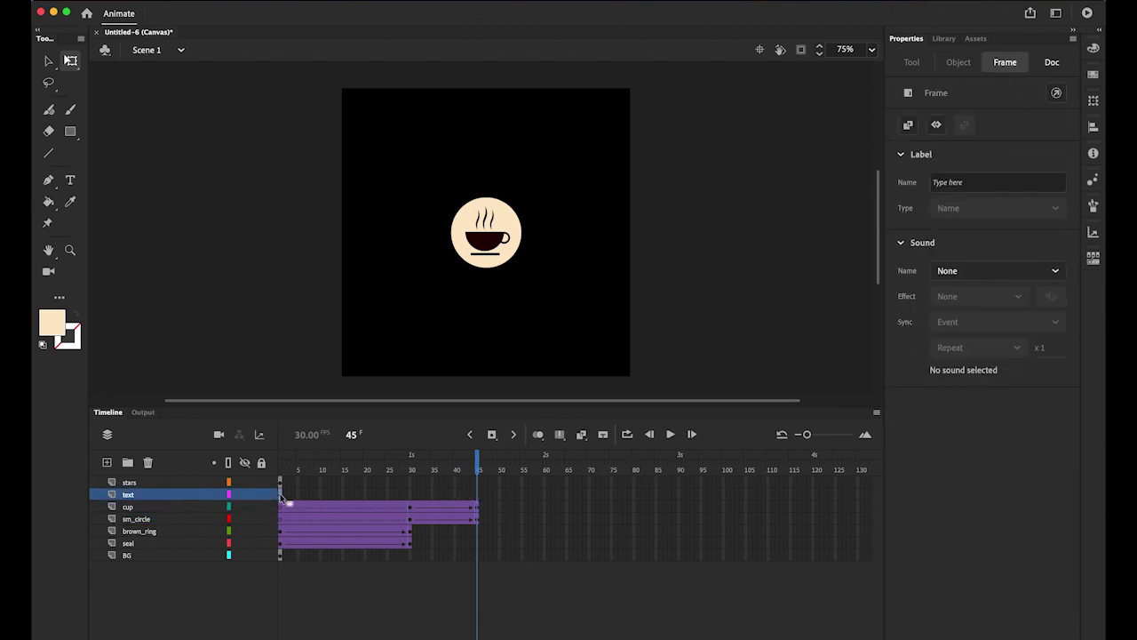
{"action": "left_click", "coordinate": [282, 500]}
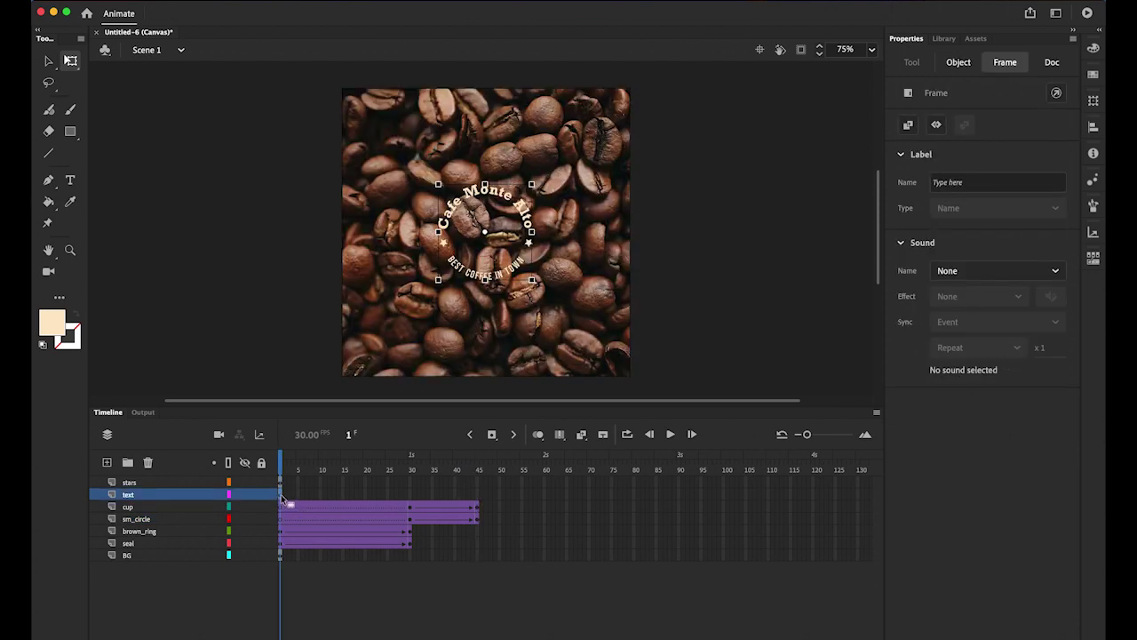
{"action": "left_click_drag", "start_coordinate": [281, 494], "coordinate": [478, 500]}
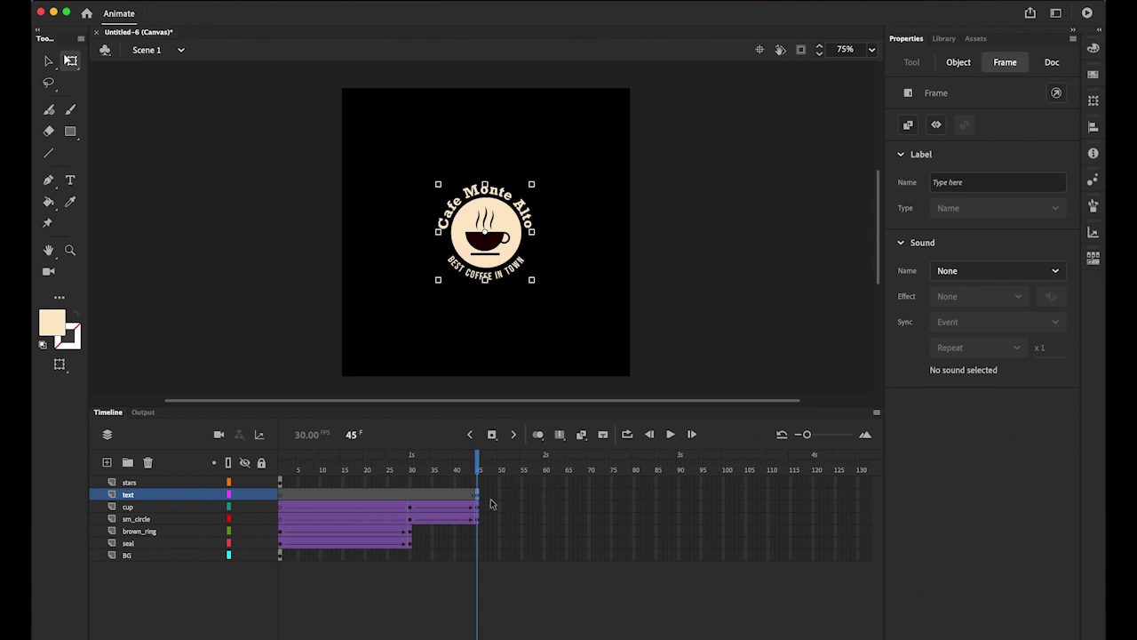
- Insert a keyframe at frame 60 of the text layer and create a classic tween from frame 45 to it
{"action": "left_click", "coordinate": [543, 495]}
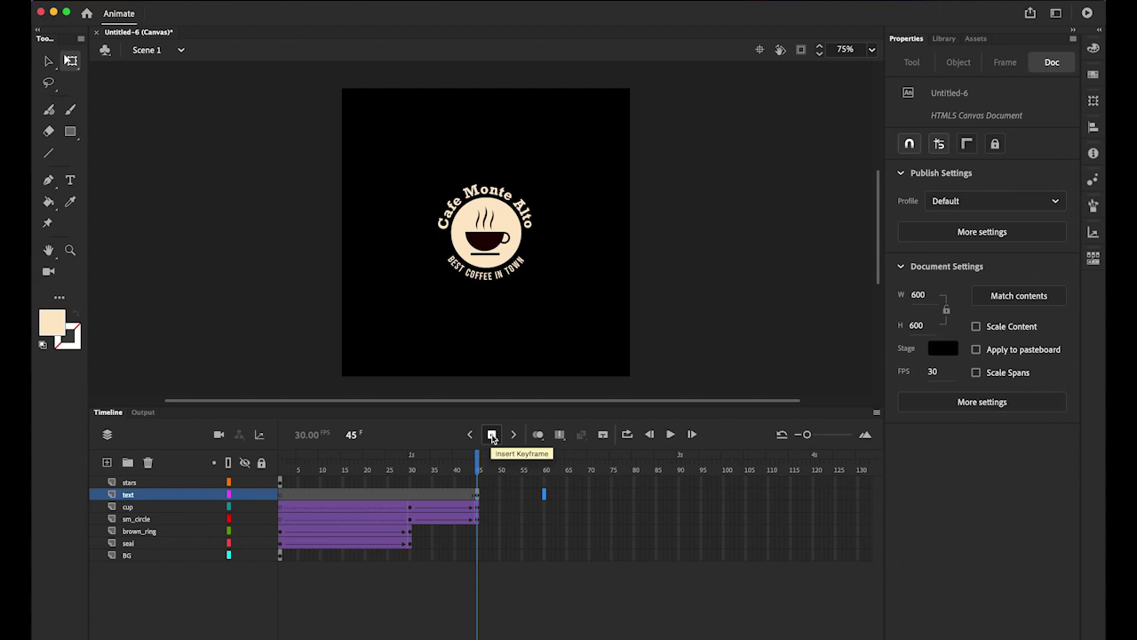
{"action": "left_click", "coordinate": [491, 435]}
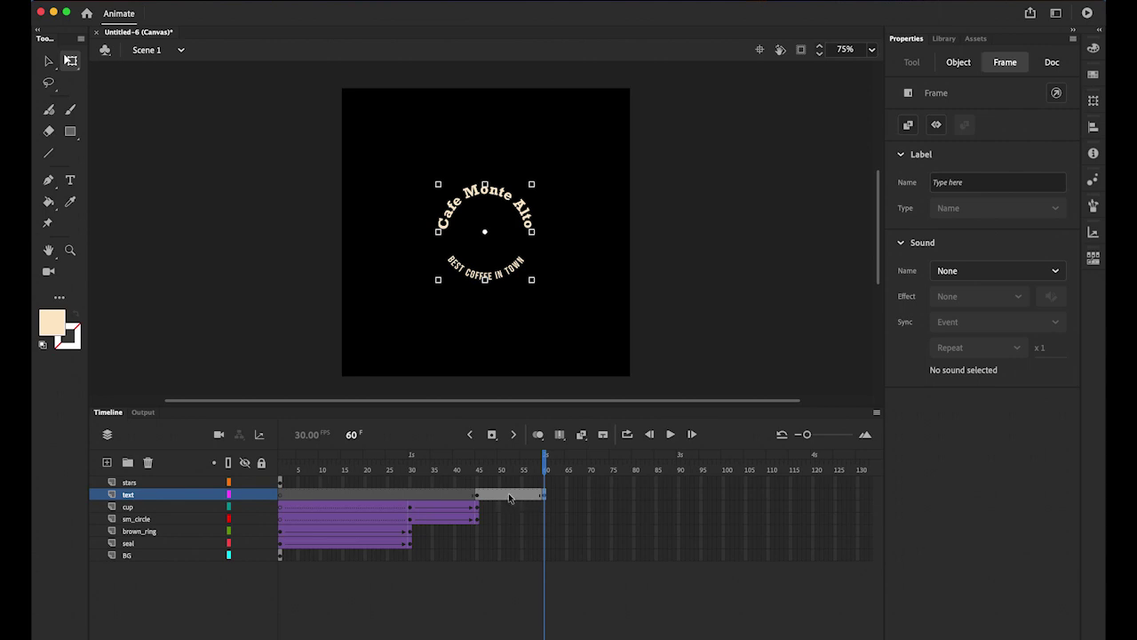
{"action": "right_click", "coordinate": [509, 499]}
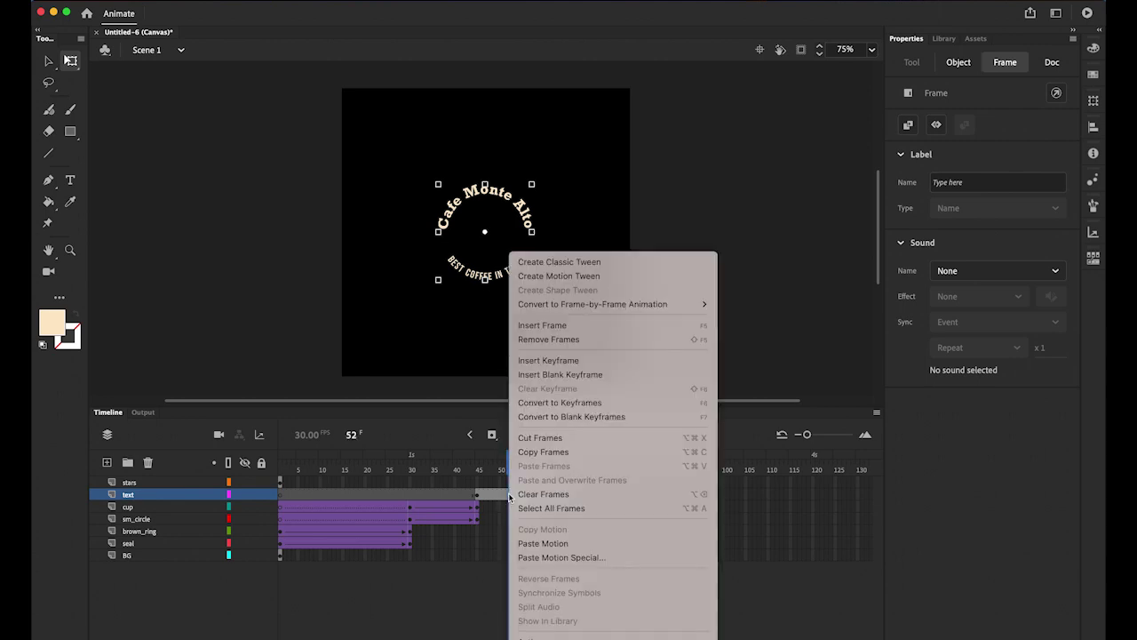
{"action": "left_click", "coordinate": [575, 262]}
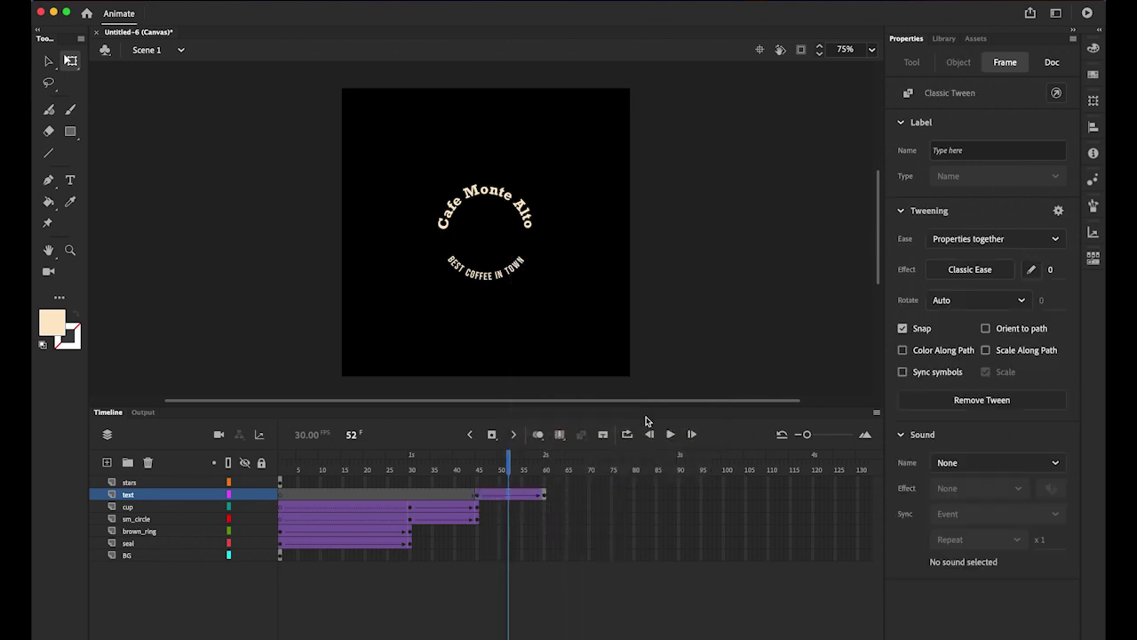
- Rotate the text by -90° at frame 45 and check the rotation by scrubbing the playhead
{"action": "left_click_drag", "start_coordinate": [509, 469], "coordinate": [478, 468]}
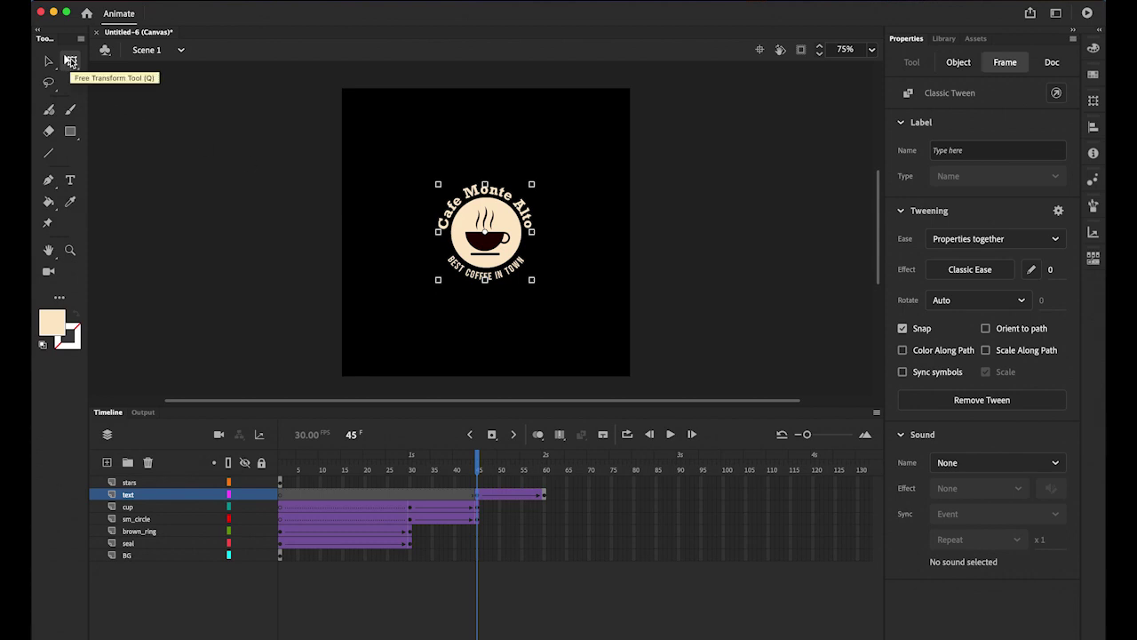
{"action": "left_click", "coordinate": [1093, 101]}
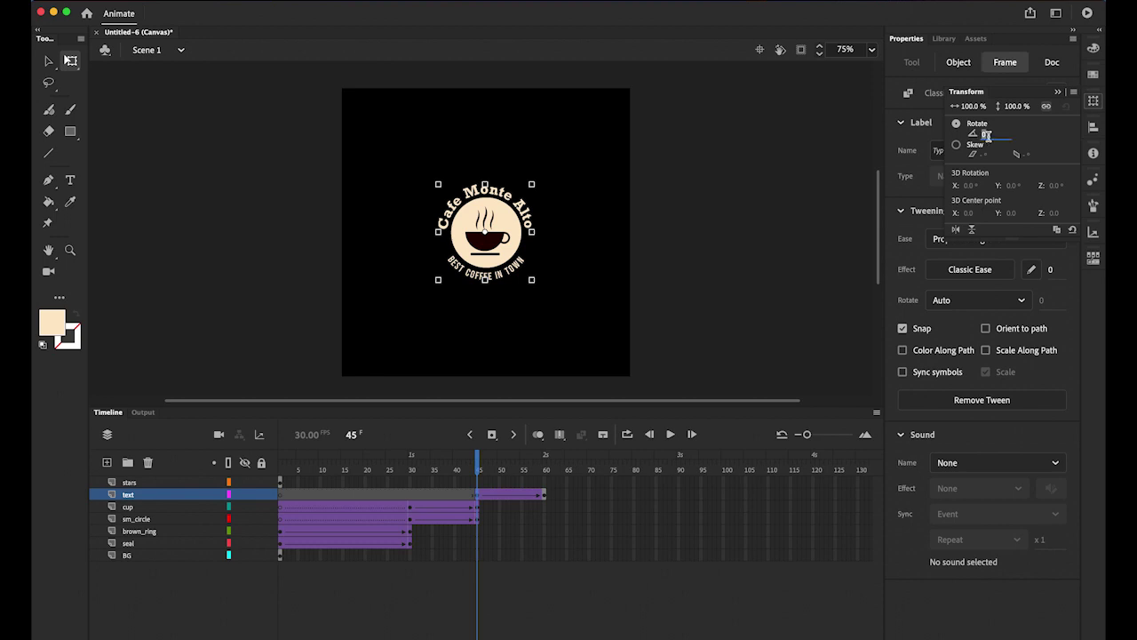
{"action": "type", "text": "-90"}
{"action": "key", "text": "Return"}
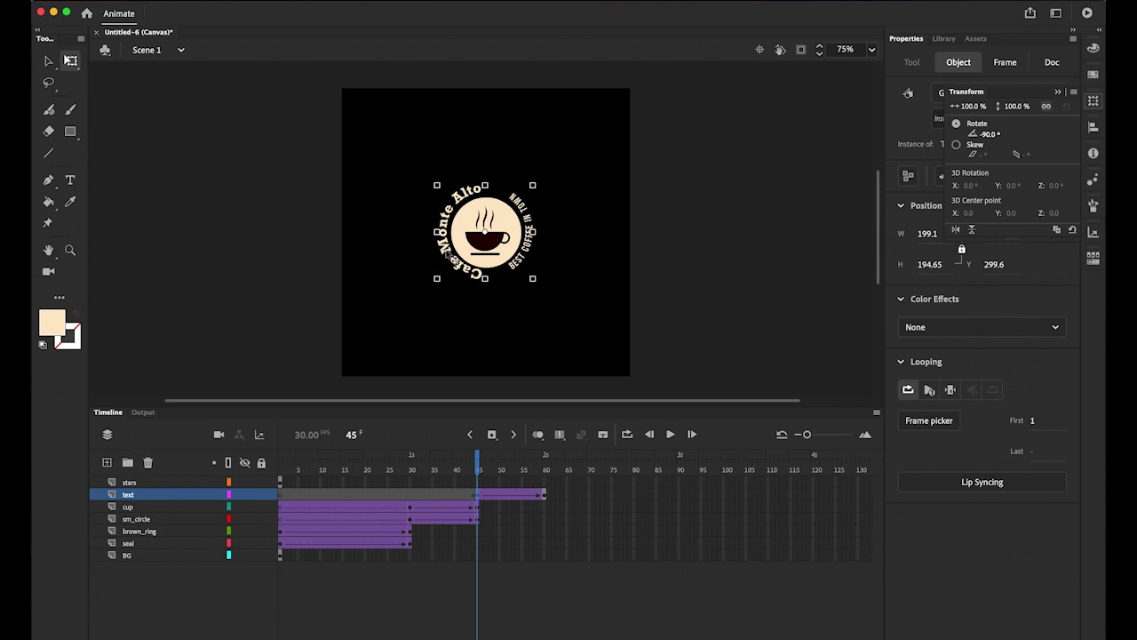
{"action": "mouse_move", "coordinate": [477, 468]}
{"action": "left_mouse_down"}
{"action": "mouse_move", "coordinate": [542, 473]}
{"action": "mouse_move", "coordinate": [480, 471]}
{"action": "left_mouse_up"}
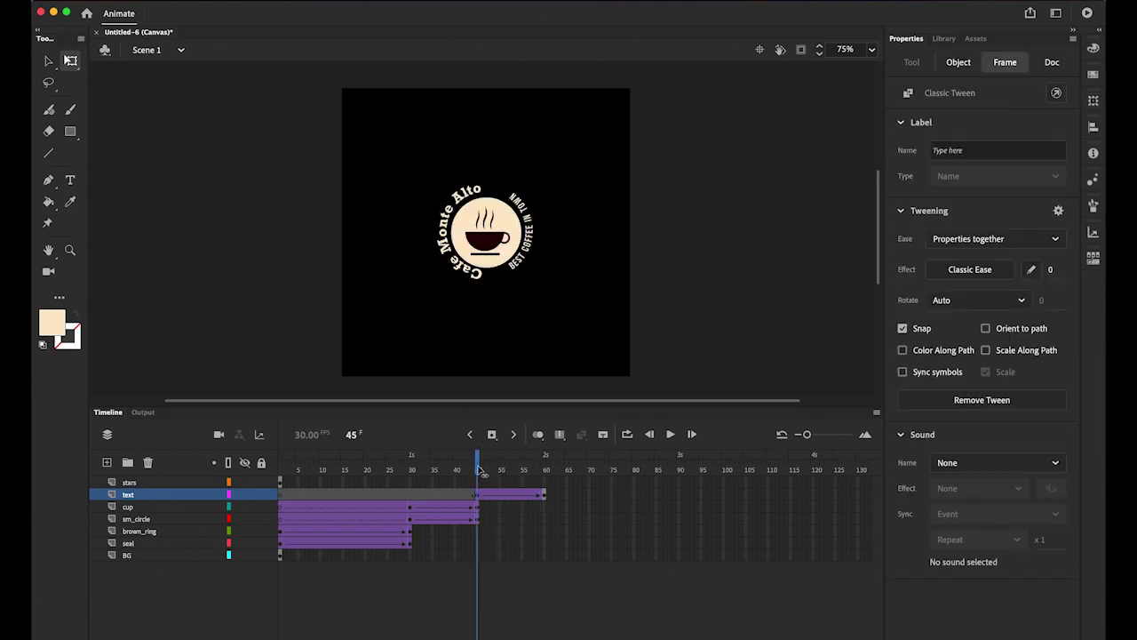
{"action": "left_click", "coordinate": [477, 469]}
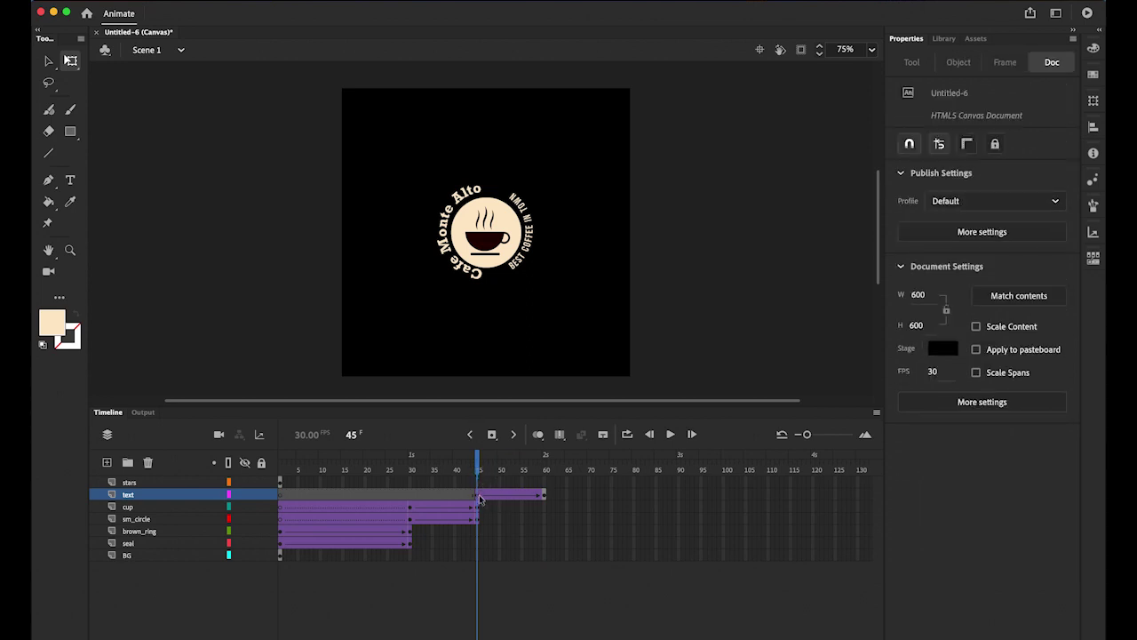
- Set the text's Alpha color effect to 0 % at frame 45
{"action": "left_click", "coordinate": [480, 499]}
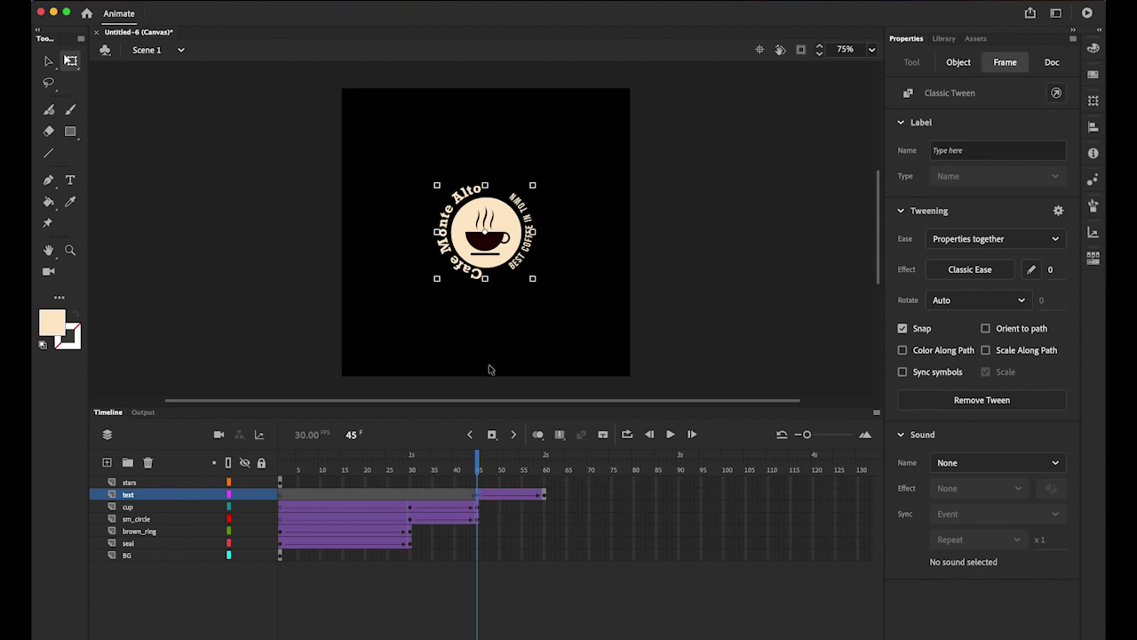
{"action": "left_click", "coordinate": [453, 234]}
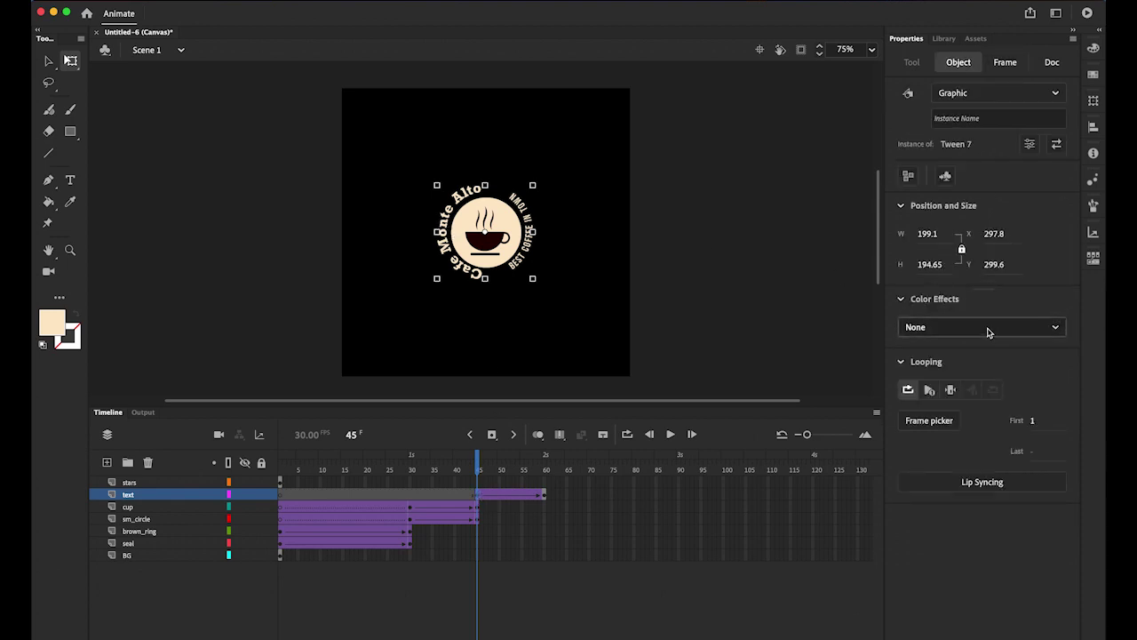
{"action": "left_click", "coordinate": [1020, 328]}
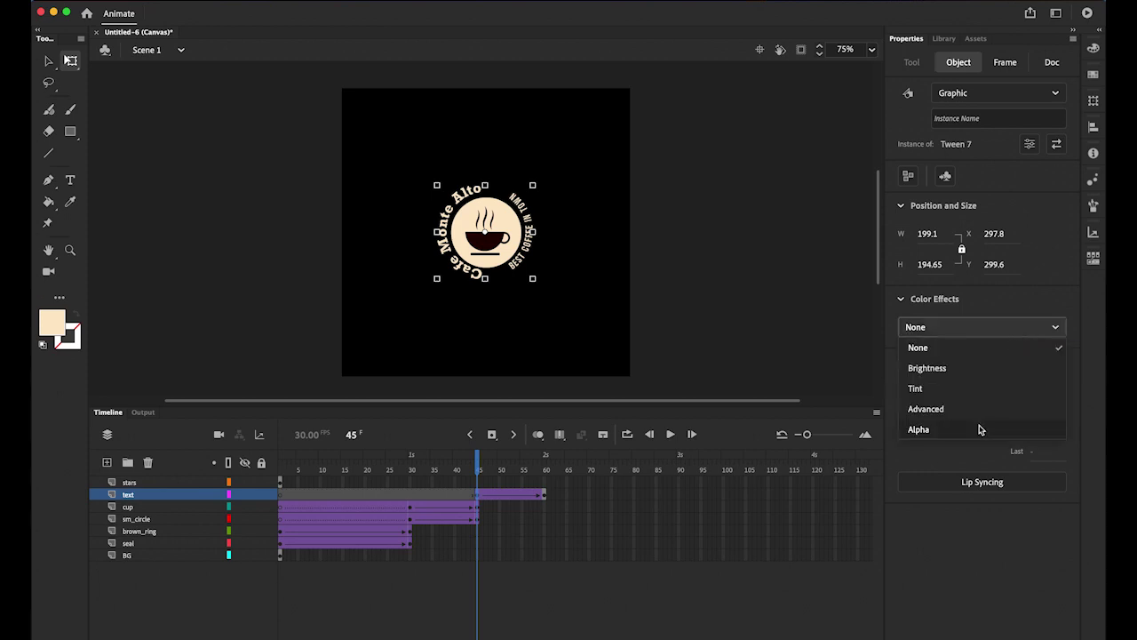
{"action": "left_click", "coordinate": [981, 426]}
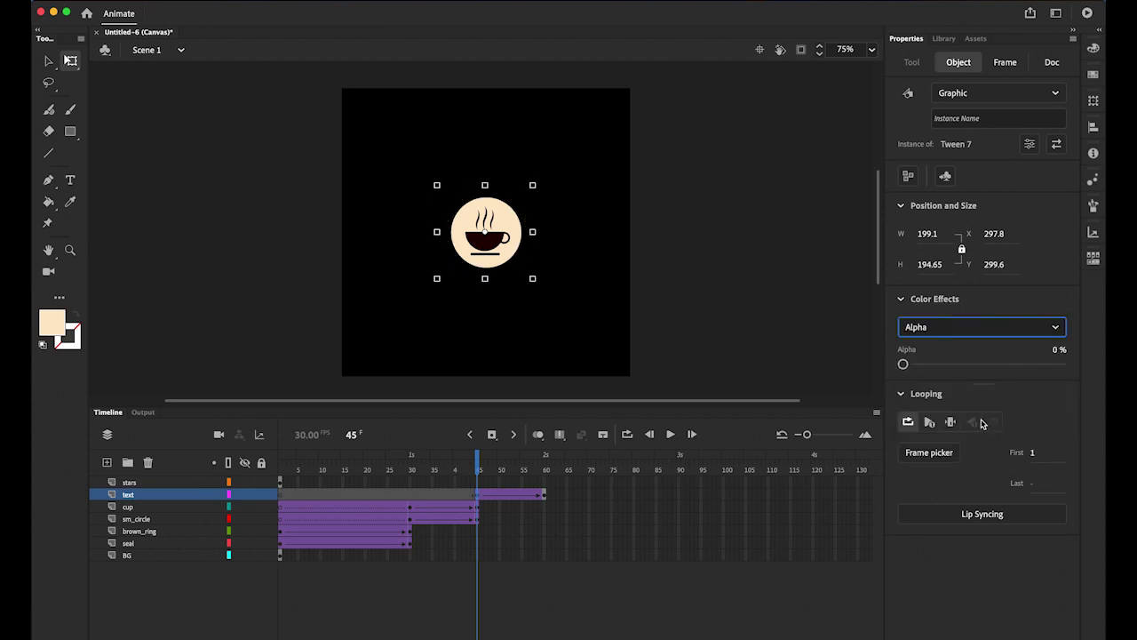
- Set the text tween's ease to -100 from frame 45 and play the animation to preview it
{"action": "left_click", "coordinate": [486, 470]}
{"action": "mouse_move", "coordinate": [486, 470]}
{"action": "left_mouse_down"}
{"action": "mouse_move", "coordinate": [543, 470]}
{"action": "mouse_move", "coordinate": [488, 471]}
{"action": "mouse_move", "coordinate": [480, 490]}
{"action": "left_mouse_up"}
{"action": "left_click", "coordinate": [480, 490]}
{"action": "left_click", "coordinate": [480, 500]}
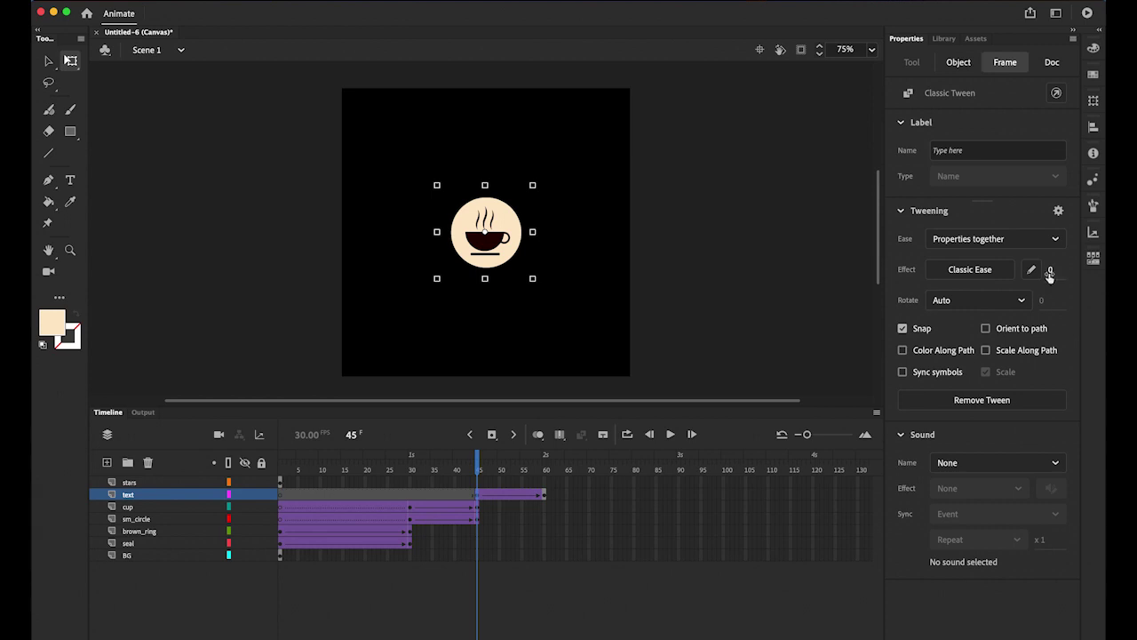
{"action": "left_click_drag", "start_coordinate": [1053, 272], "coordinate": [845, 279]}
{"action": "left_click", "coordinate": [672, 434]}
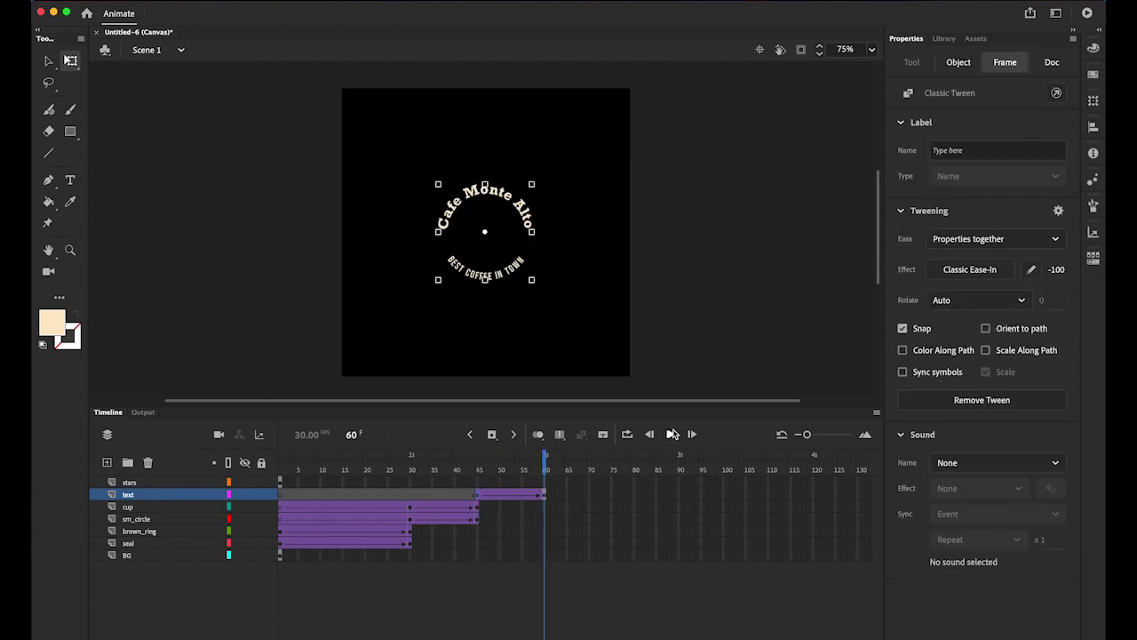
{"action": "left_click", "coordinate": [672, 434]}
- Move the stars layer's starting keyframe to frame 60 and create a classic tween to a new keyframe at frame 70
{"action": "left_click", "coordinate": [146, 487]}
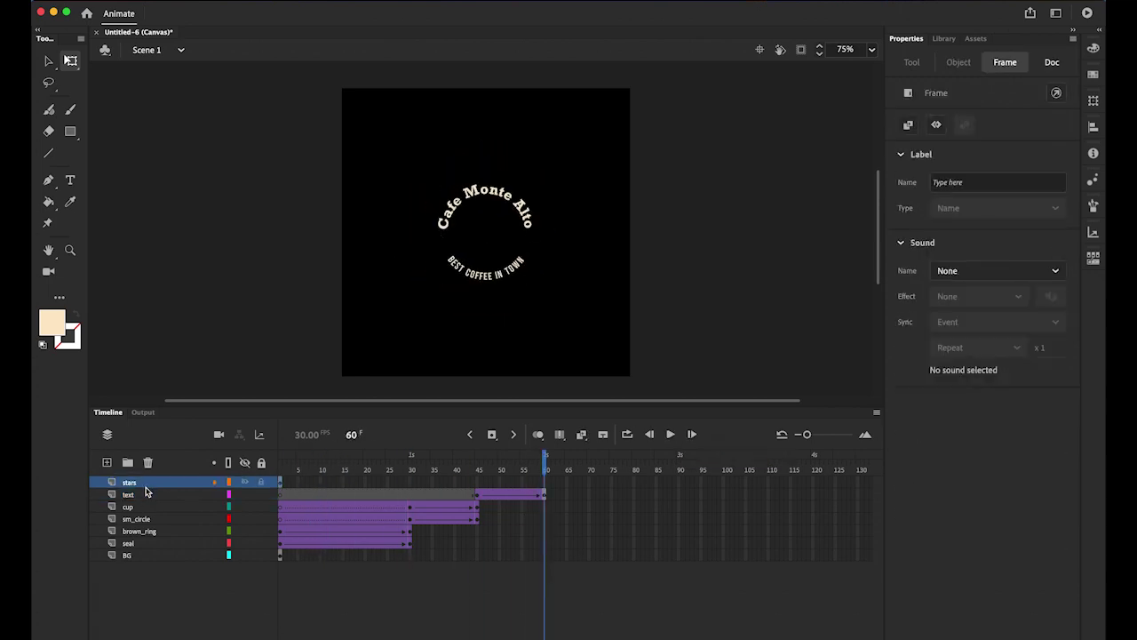
{"action": "left_click", "coordinate": [283, 489]}
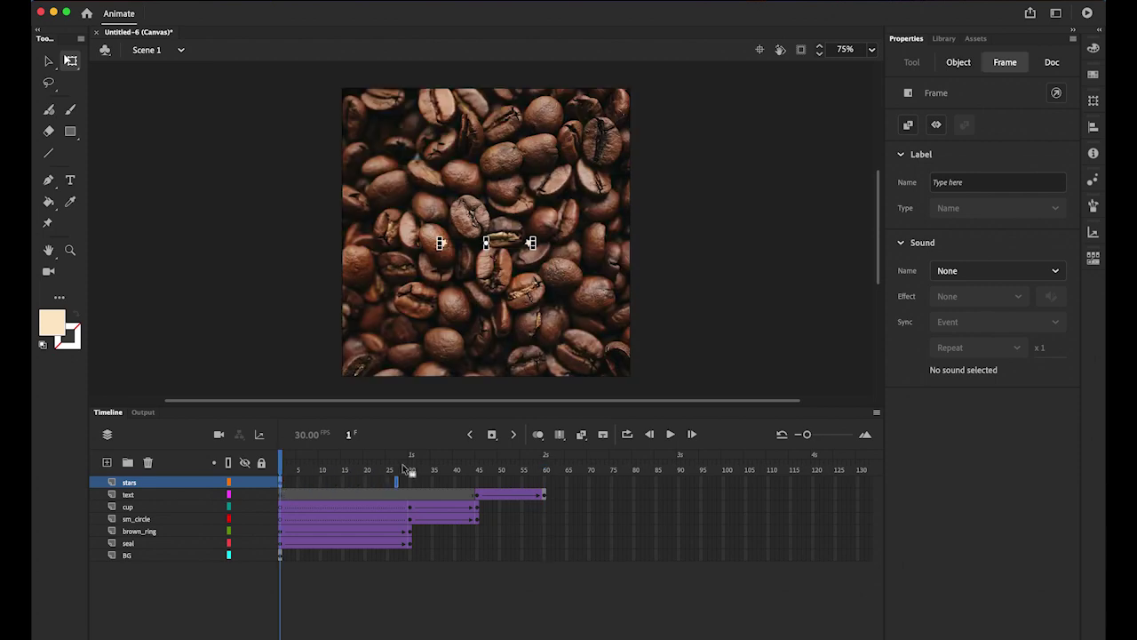
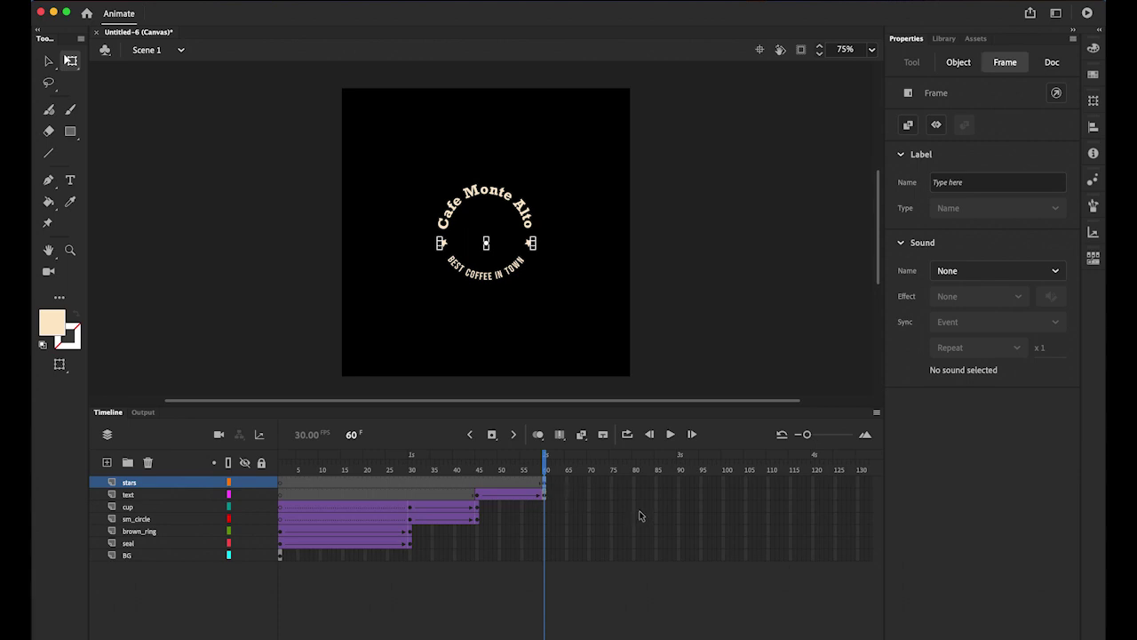
{"action": "left_click", "coordinate": [591, 487]}
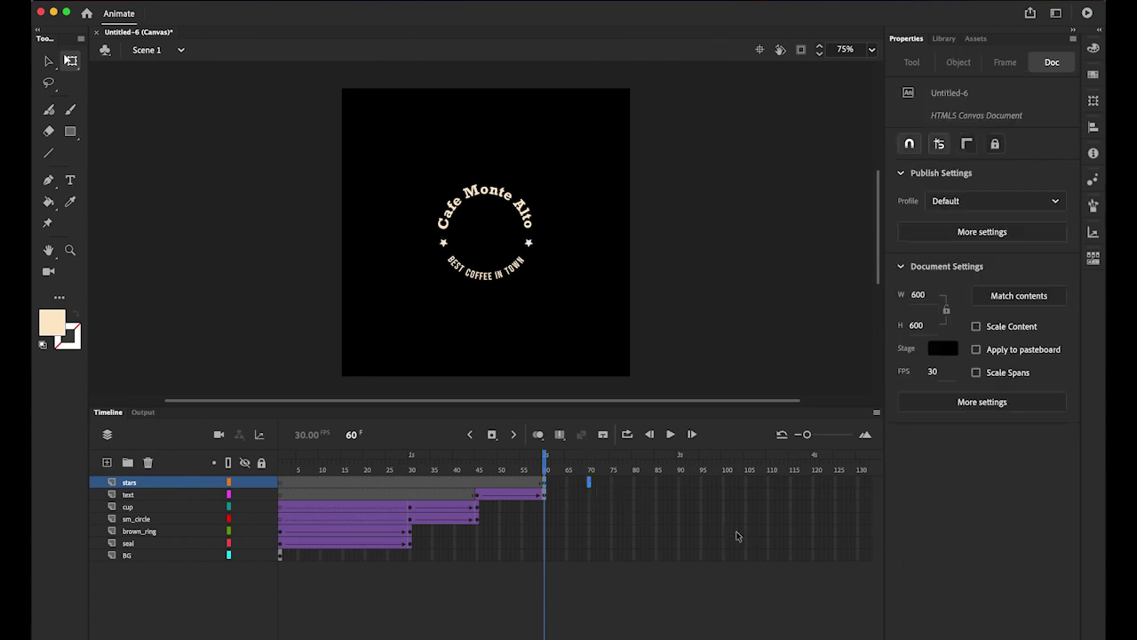
{"action": "left_click", "coordinate": [492, 434]}
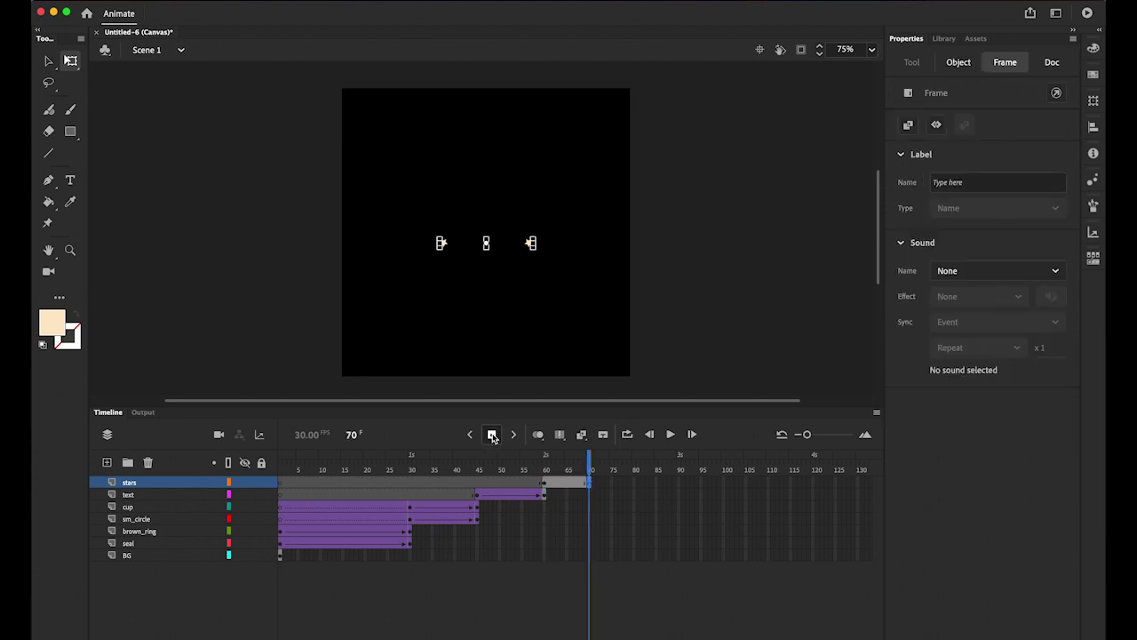
{"action": "right_click", "coordinate": [567, 485]}
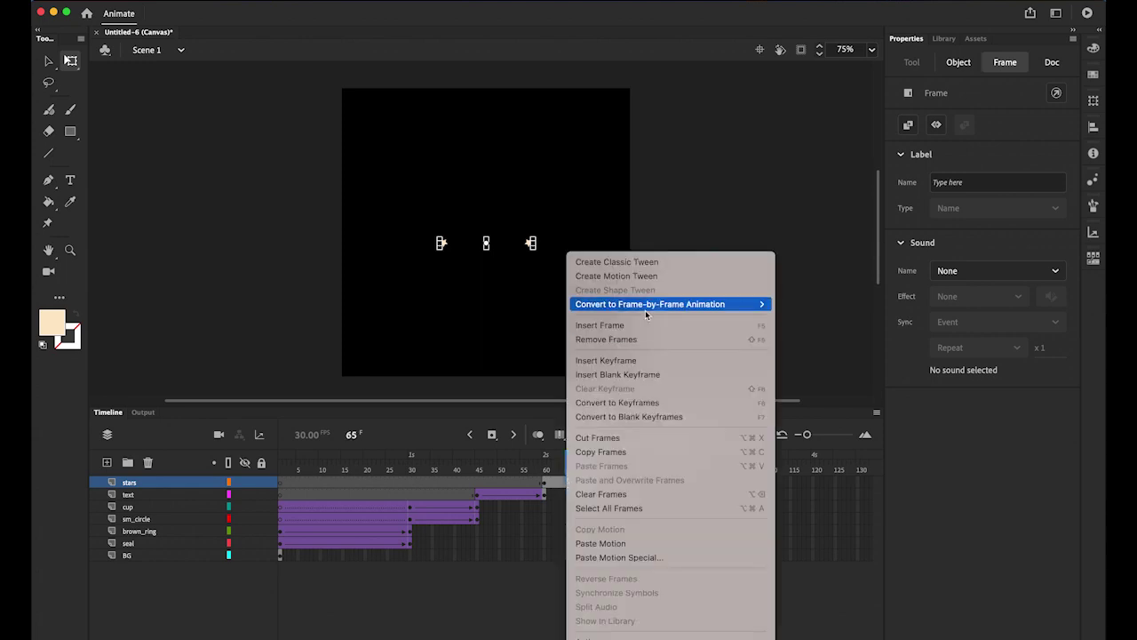
{"action": "left_click", "coordinate": [622, 261]}
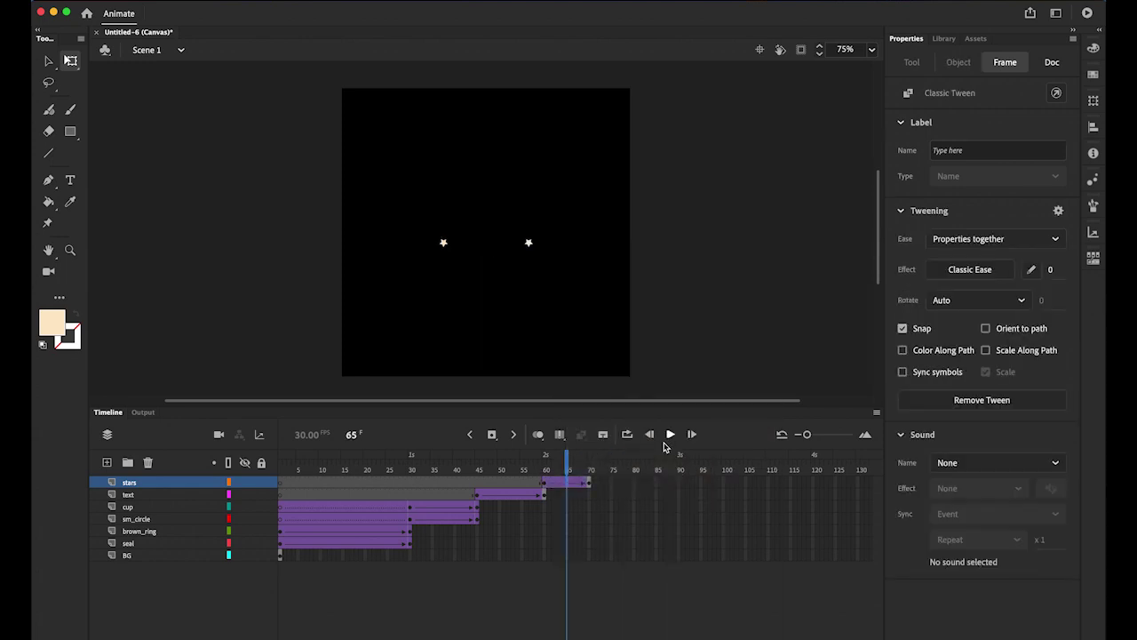
- Enlarge the stars outward at frame 60 to about 413 px total width and set their Alpha color effect to 0 %
{"action": "left_click", "coordinate": [544, 487]}
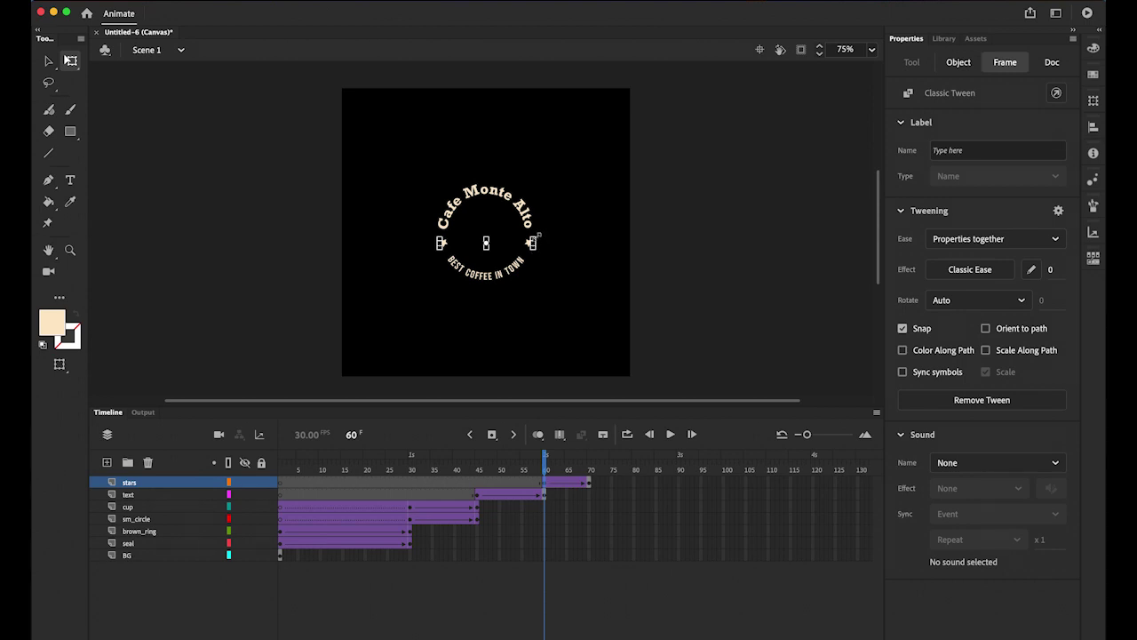
{"action": "left_click_drag", "start_coordinate": [539, 236], "coordinate": [588, 207]}
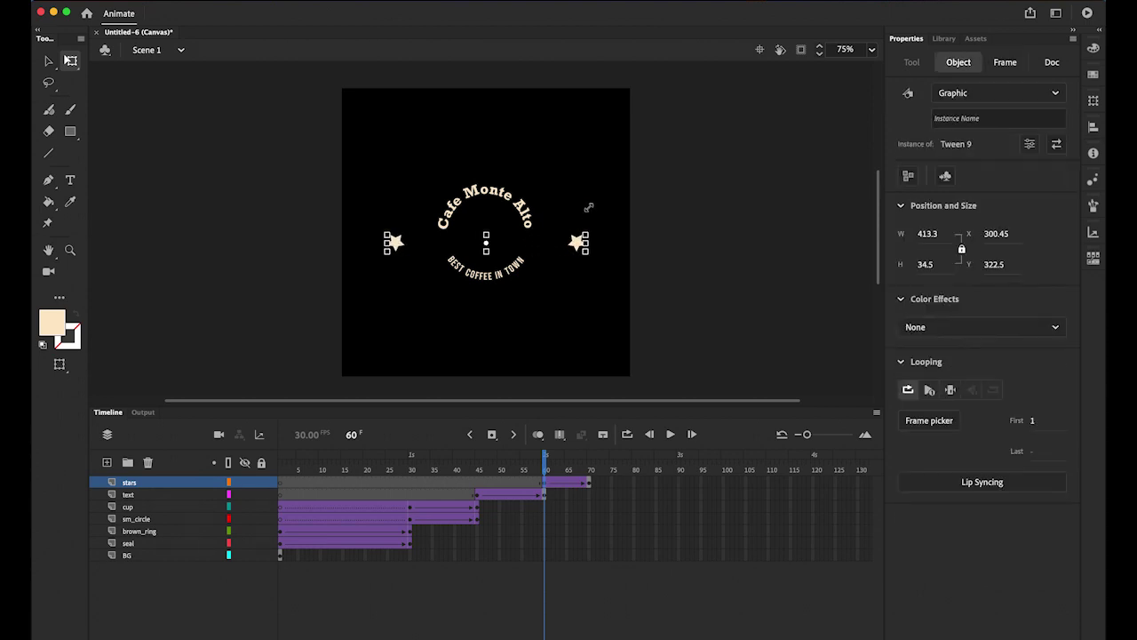
{"action": "left_click", "coordinate": [1007, 328]}
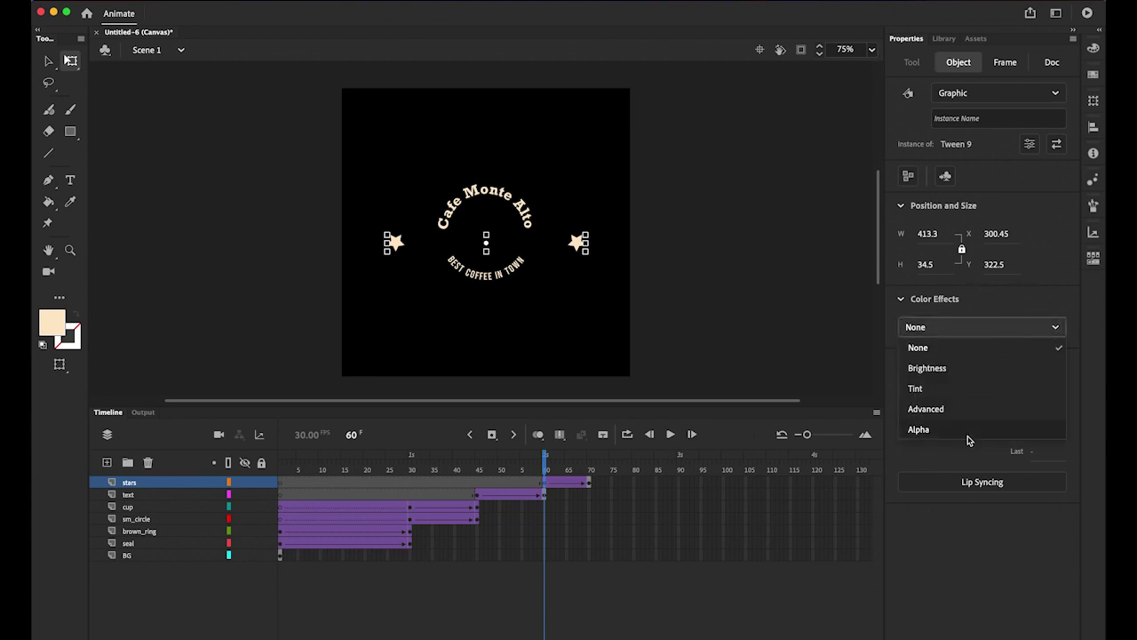
{"action": "left_click", "coordinate": [968, 430]}
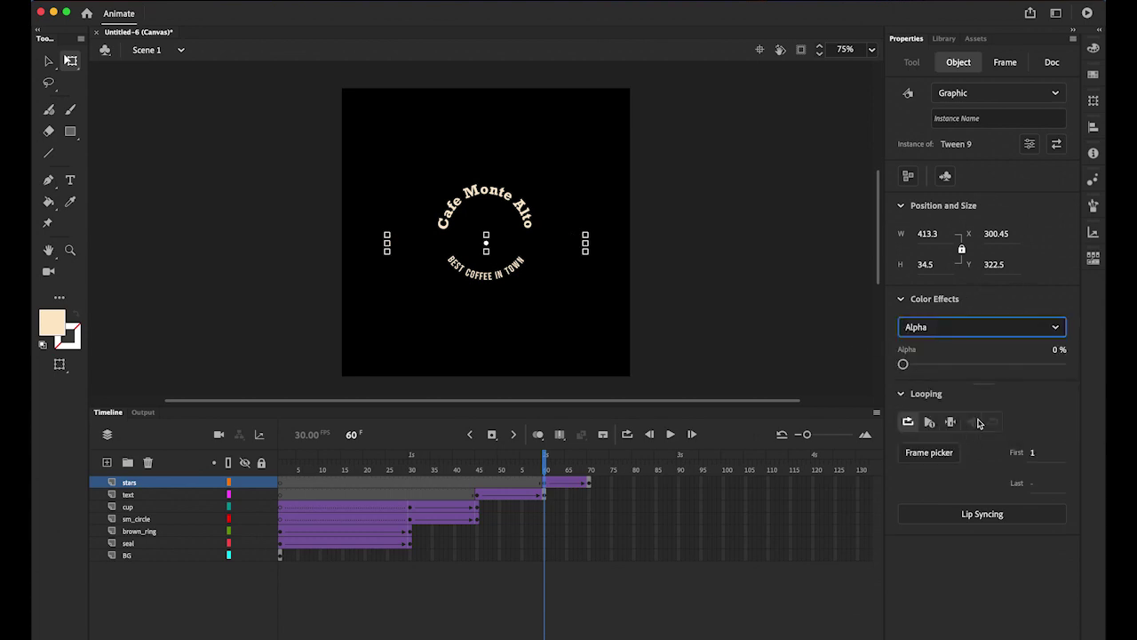
- Set the stars tween's ease to -100 and play the animation from frame 1
{"action": "mouse_move", "coordinate": [545, 460]}
{"action": "left_mouse_down"}
{"action": "mouse_move", "coordinate": [590, 464]}
{"action": "mouse_move", "coordinate": [549, 474]}
{"action": "left_mouse_up"}
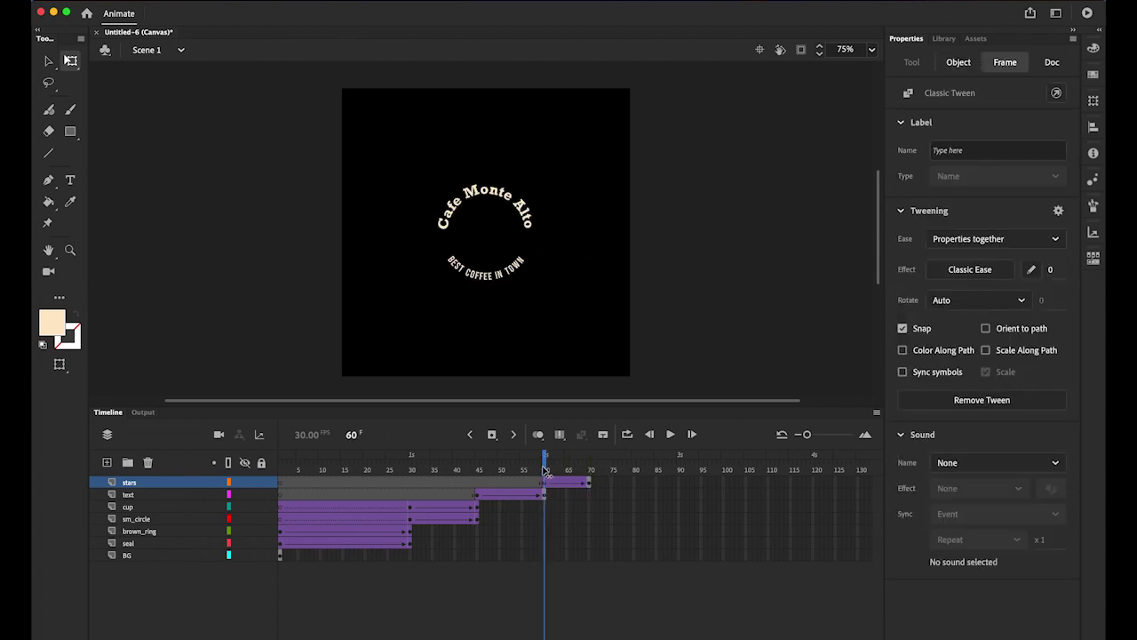
{"action": "left_click", "coordinate": [546, 471]}
{"action": "left_click", "coordinate": [547, 483]}
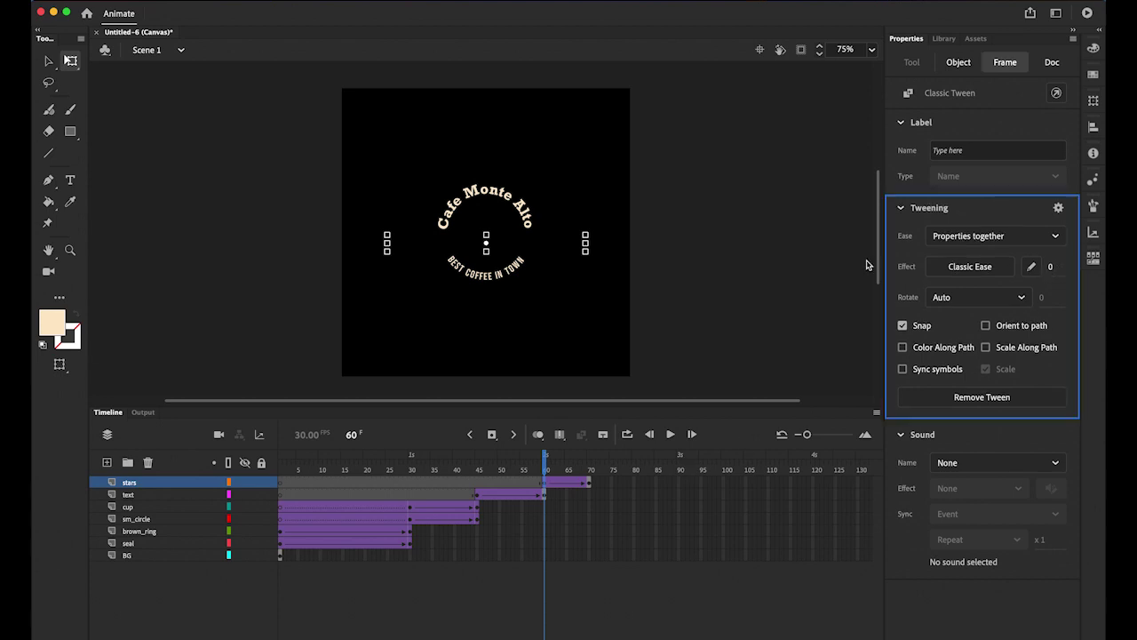
{"action": "left_click_drag", "start_coordinate": [1051, 271], "coordinate": [843, 292]}
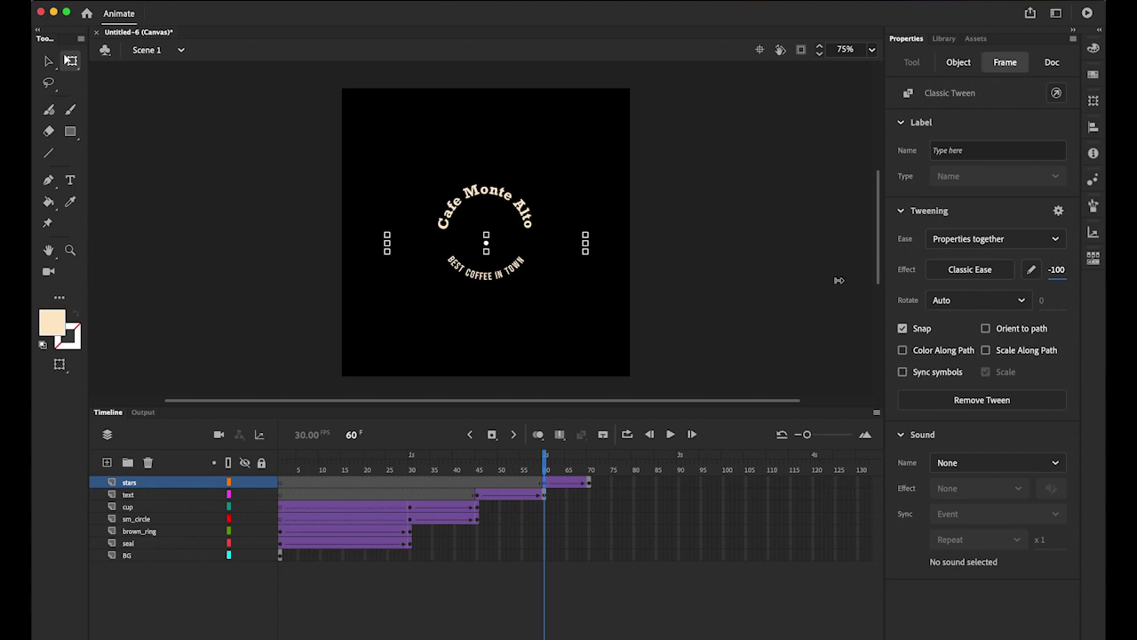
{"action": "left_click_drag", "start_coordinate": [544, 460], "coordinate": [279, 460]}
{"action": "left_click", "coordinate": [669, 433]}
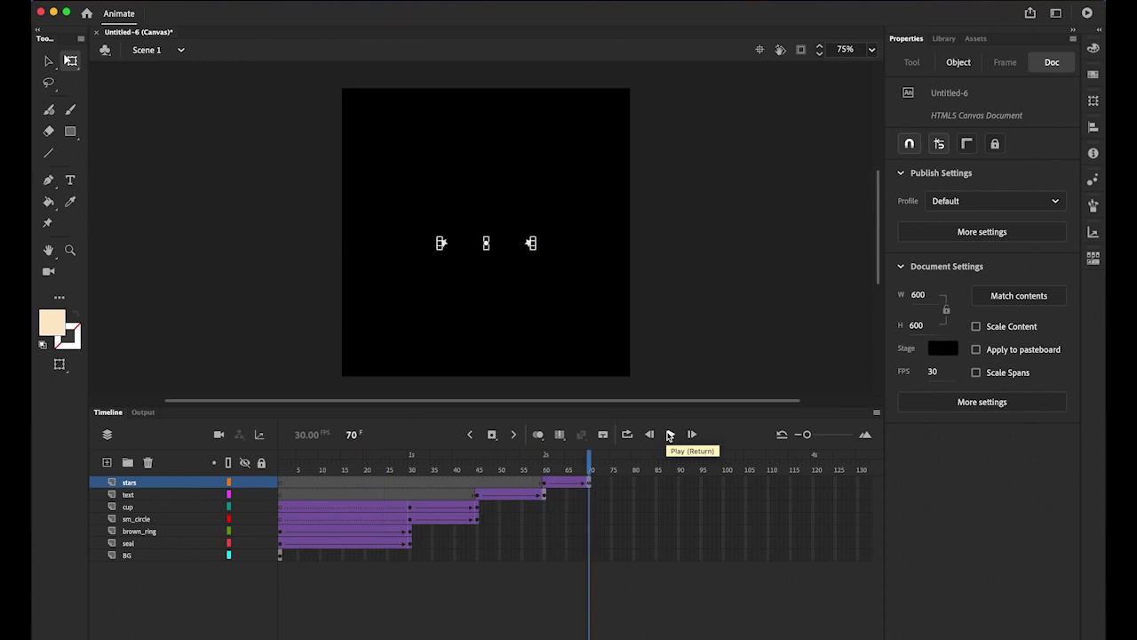
{"action": "left_click", "coordinate": [669, 434]}
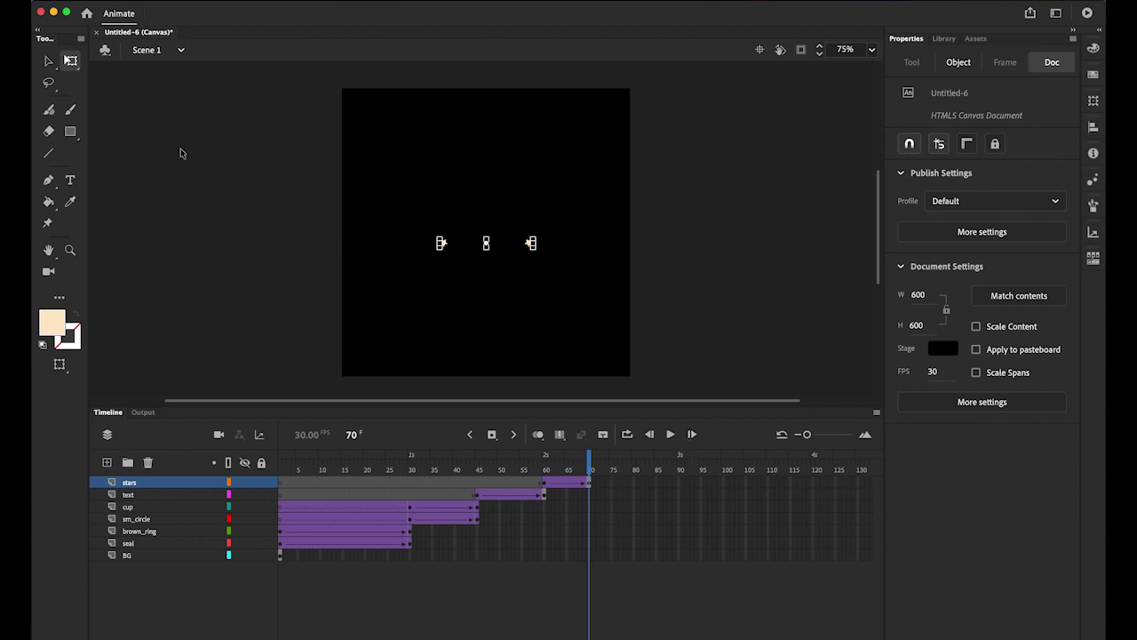
- Insert keyframes at frame 70 on every layer from text down to BG
{"action": "left_click", "coordinate": [50, 61]}
{"action": "left_click", "coordinate": [292, 330]}
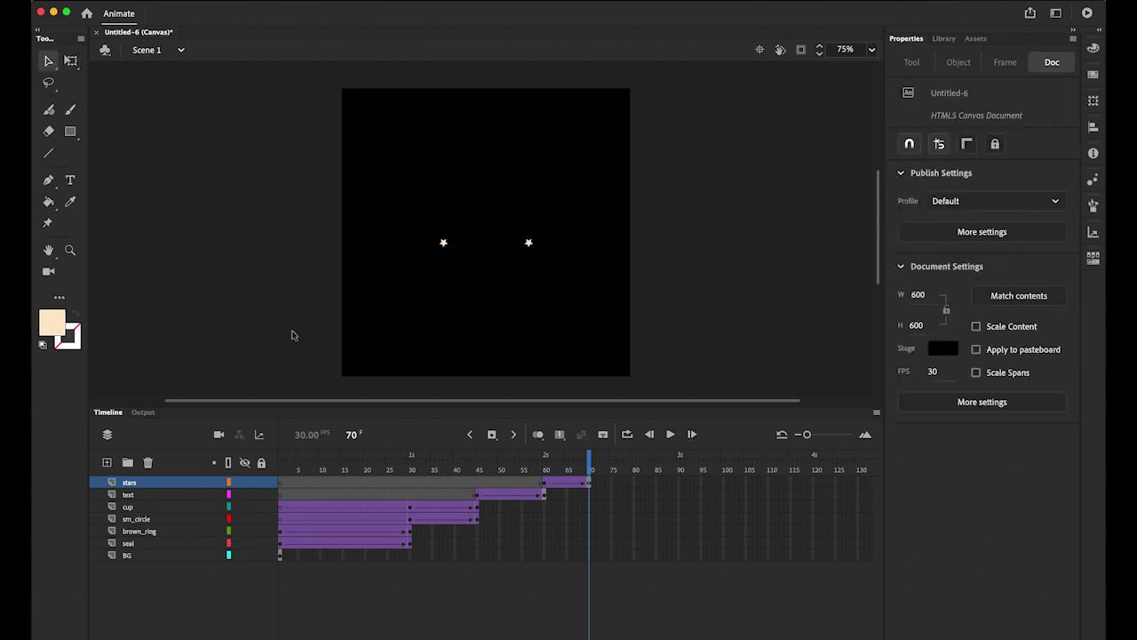
{"action": "mouse_move", "coordinate": [600, 471]}
{"action": "left_mouse_down"}
{"action": "mouse_move", "coordinate": [528, 470]}
{"action": "mouse_move", "coordinate": [594, 469]}
{"action": "left_mouse_up"}
{"action": "left_click", "coordinate": [590, 497]}
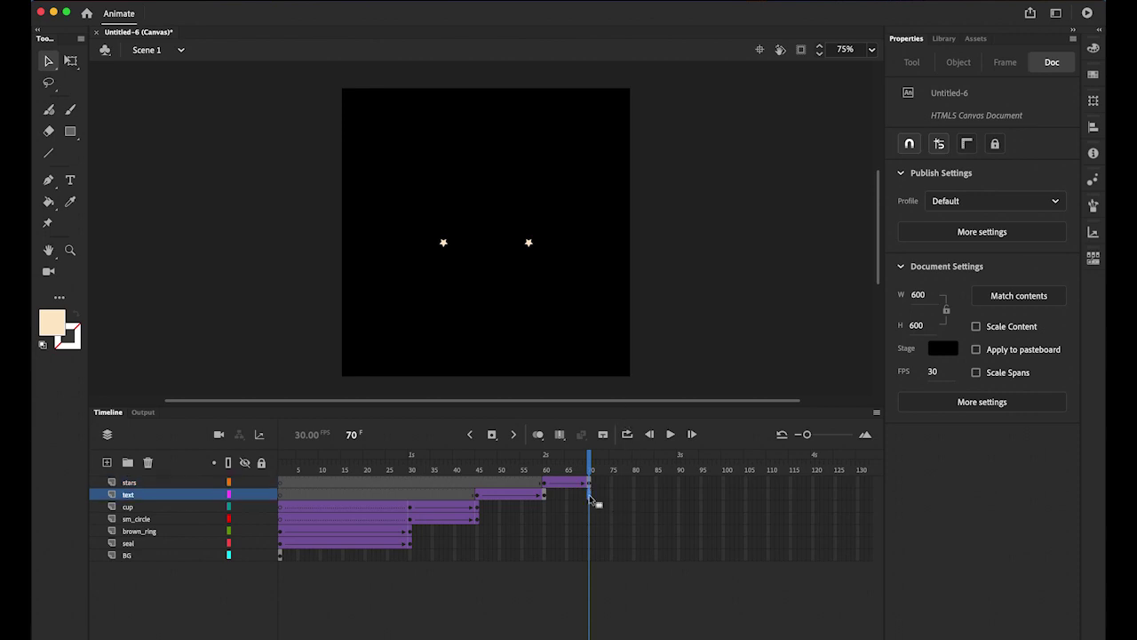
{"action": "mouse_move", "coordinate": [591, 469]}
{"action": "left_mouse_down"}
{"action": "mouse_move", "coordinate": [549, 470]}
{"action": "mouse_move", "coordinate": [591, 470]}
{"action": "left_mouse_up"}
{"action": "left_click", "coordinate": [591, 557]}
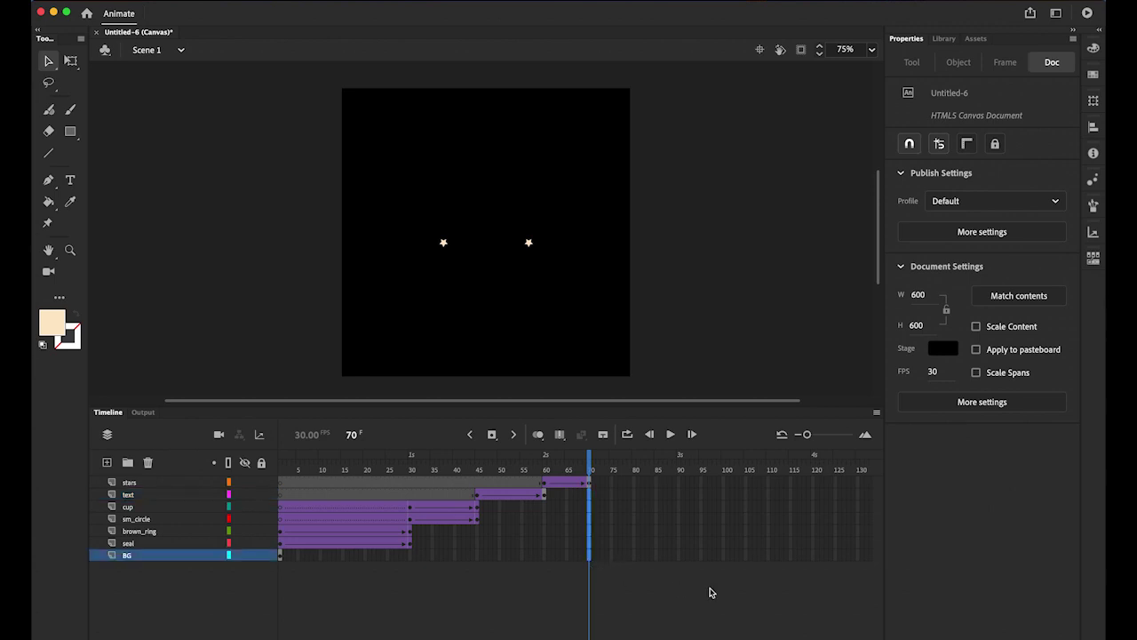
{"action": "left_click", "coordinate": [493, 436]}
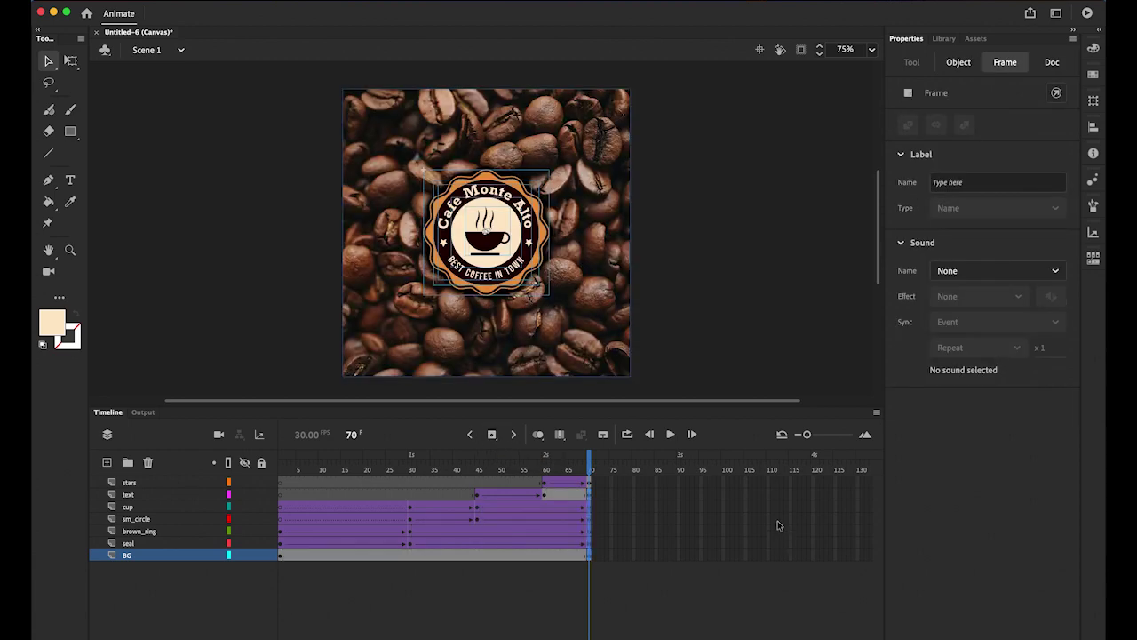
- Play the whole logo animation from frame 1 to check it against the coffee bean background
{"action": "left_click_drag", "start_coordinate": [588, 460], "coordinate": [281, 456]}
{"action": "left_click", "coordinate": [670, 434]}
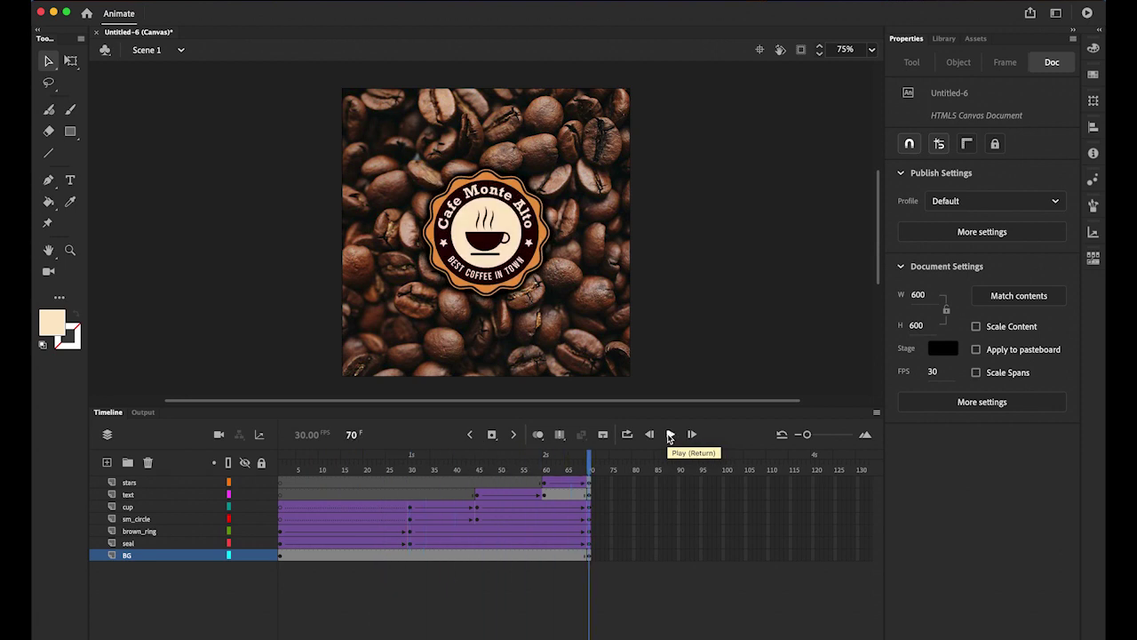
{"action": "left_click", "coordinate": [670, 434]}
- Create a classic tween on the BG layer between frames 1 and 70
{"action": "left_click_drag", "start_coordinate": [594, 462], "coordinate": [438, 525]}
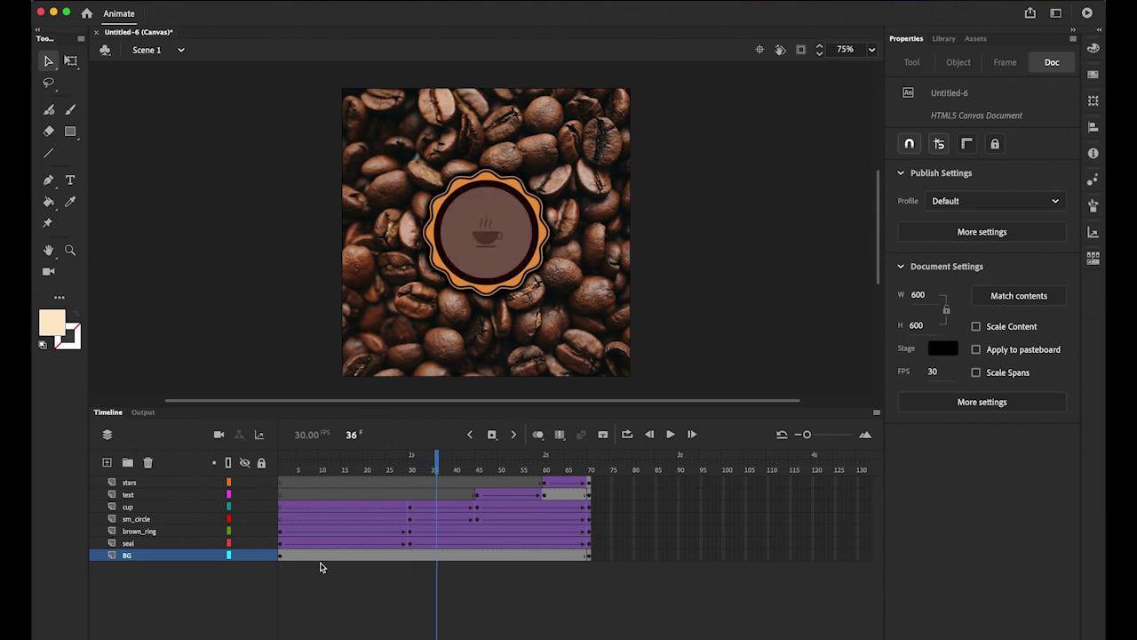
{"action": "left_click", "coordinate": [435, 558]}
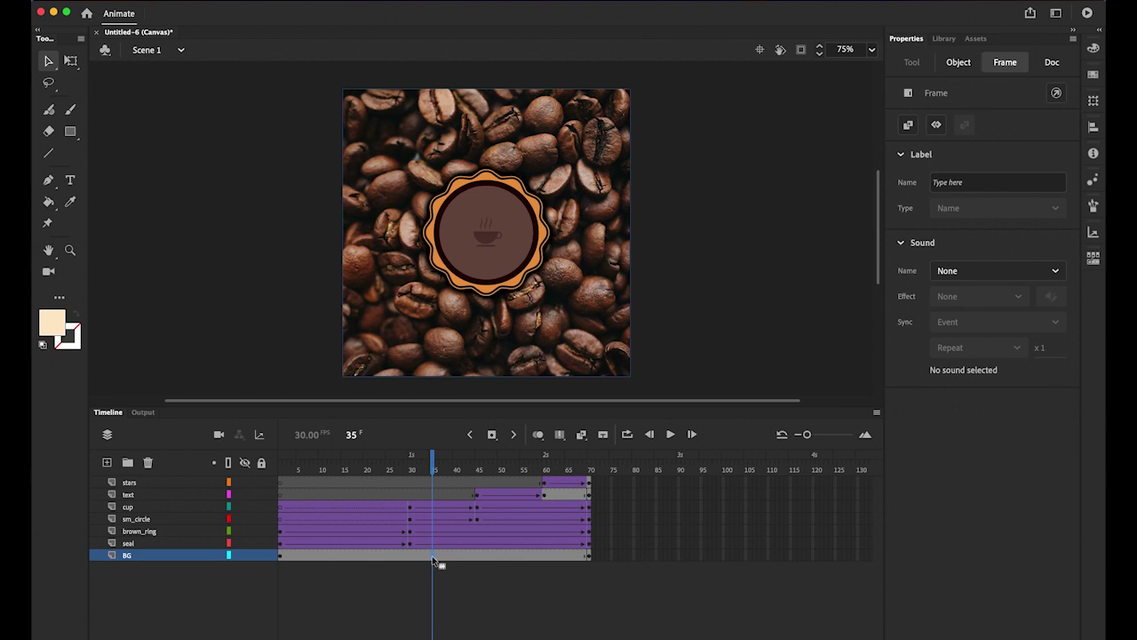
{"action": "right_click", "coordinate": [433, 558]}
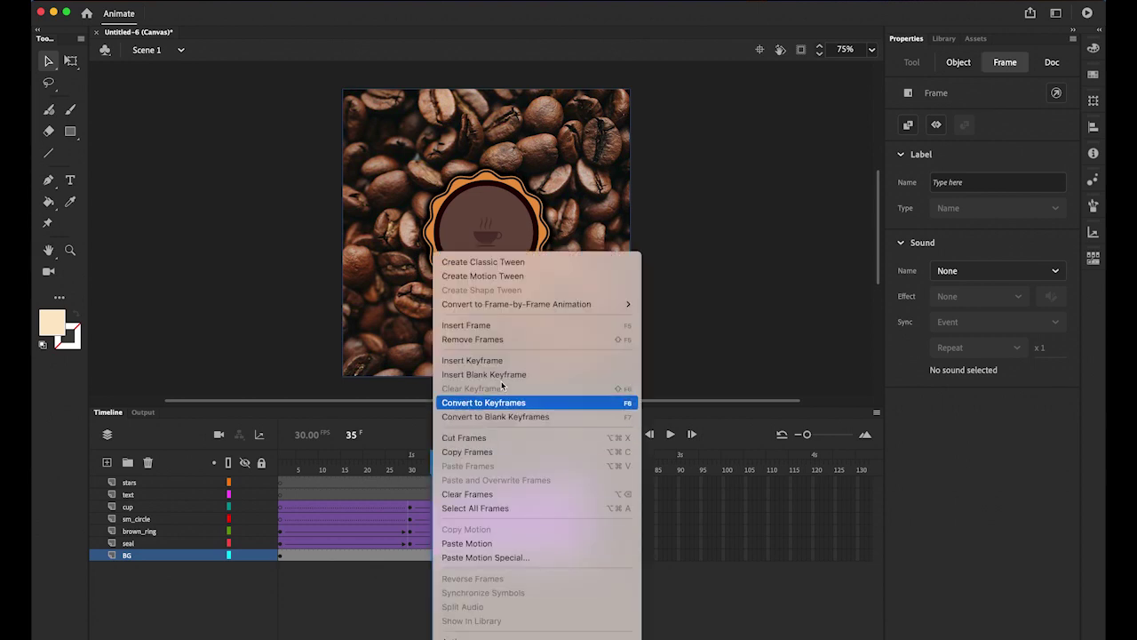
{"action": "left_click", "coordinate": [552, 263]}
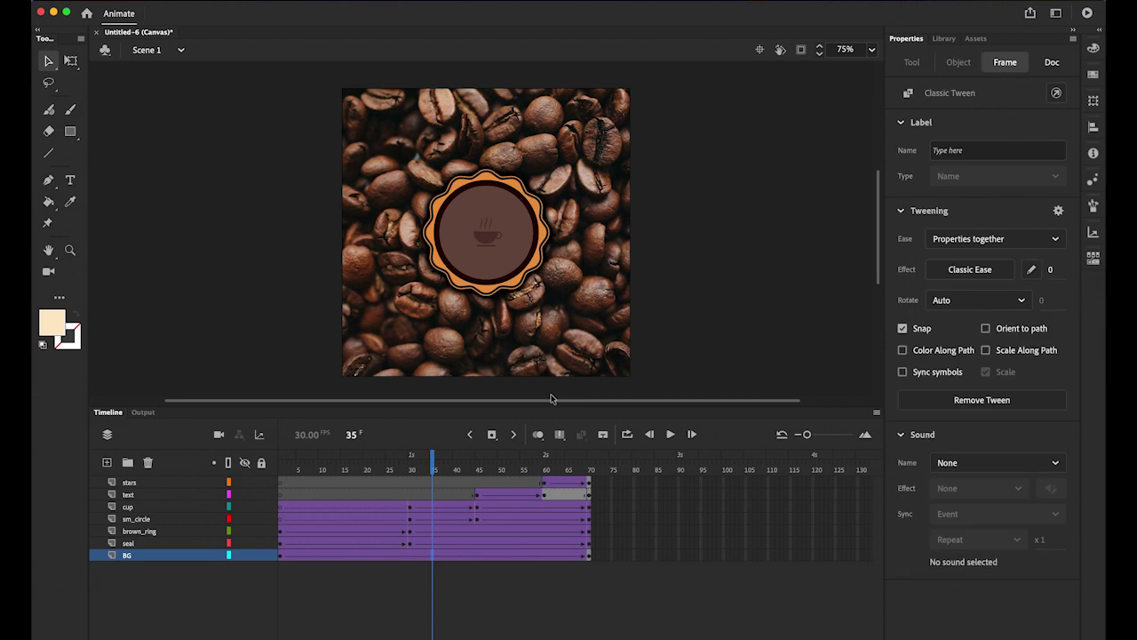
- Apply a fully transparent Alpha color effect to the coffee bean background at frame 1
{"action": "left_click", "coordinate": [429, 464]}
{"action": "left_click_drag", "start_coordinate": [400, 462], "coordinate": [282, 463]}
{"action": "left_click", "coordinate": [293, 574]}
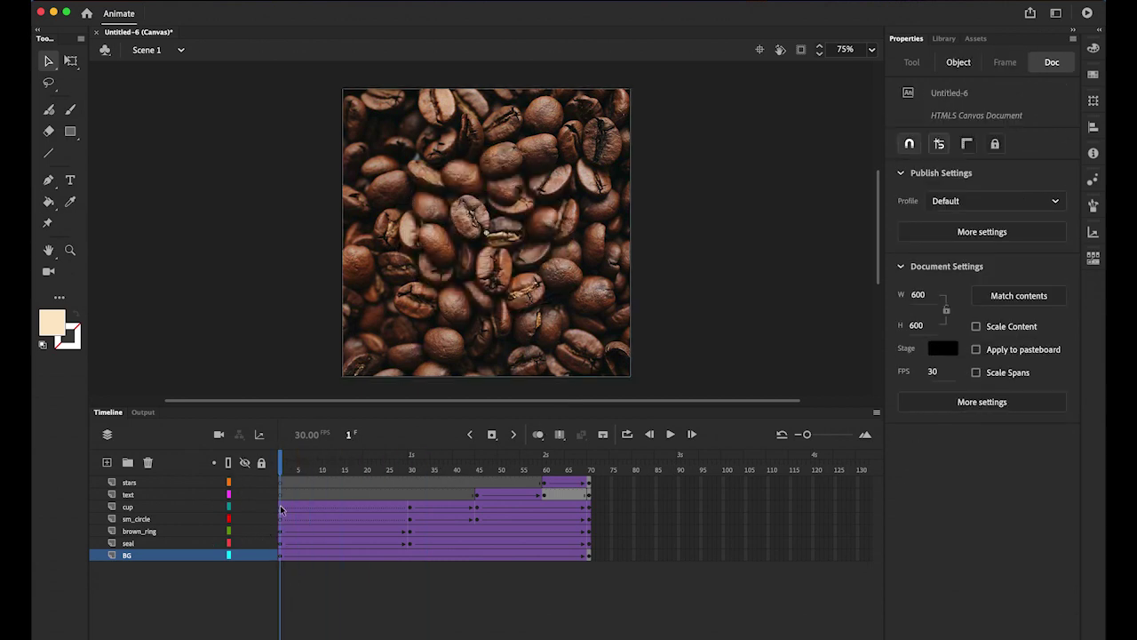
{"action": "left_click", "coordinate": [378, 352]}
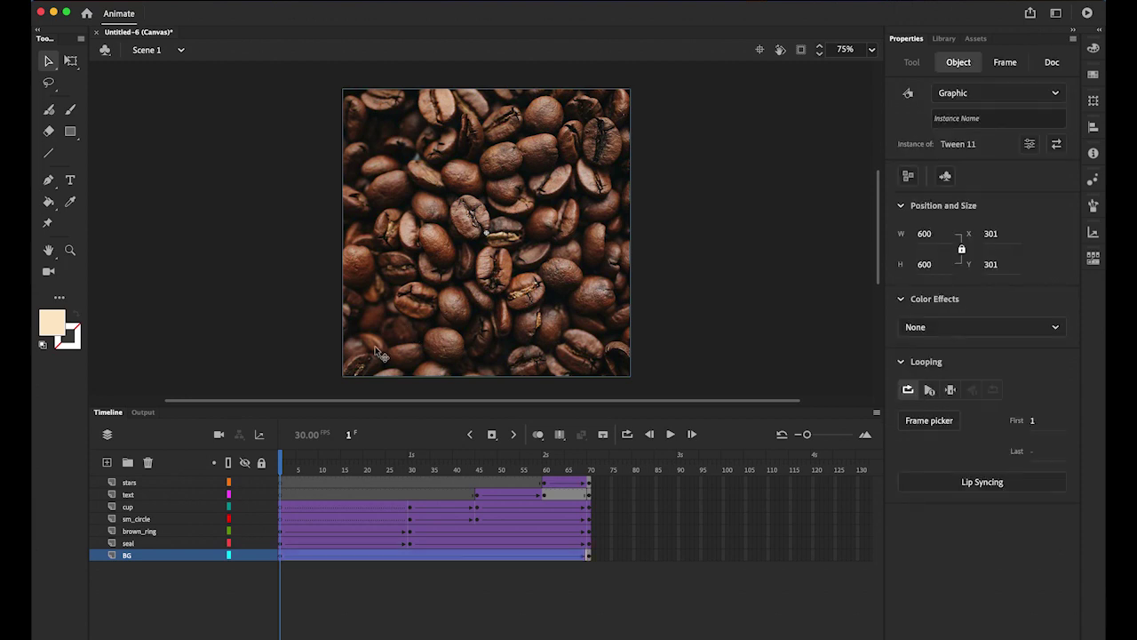
{"action": "left_click", "coordinate": [983, 326]}
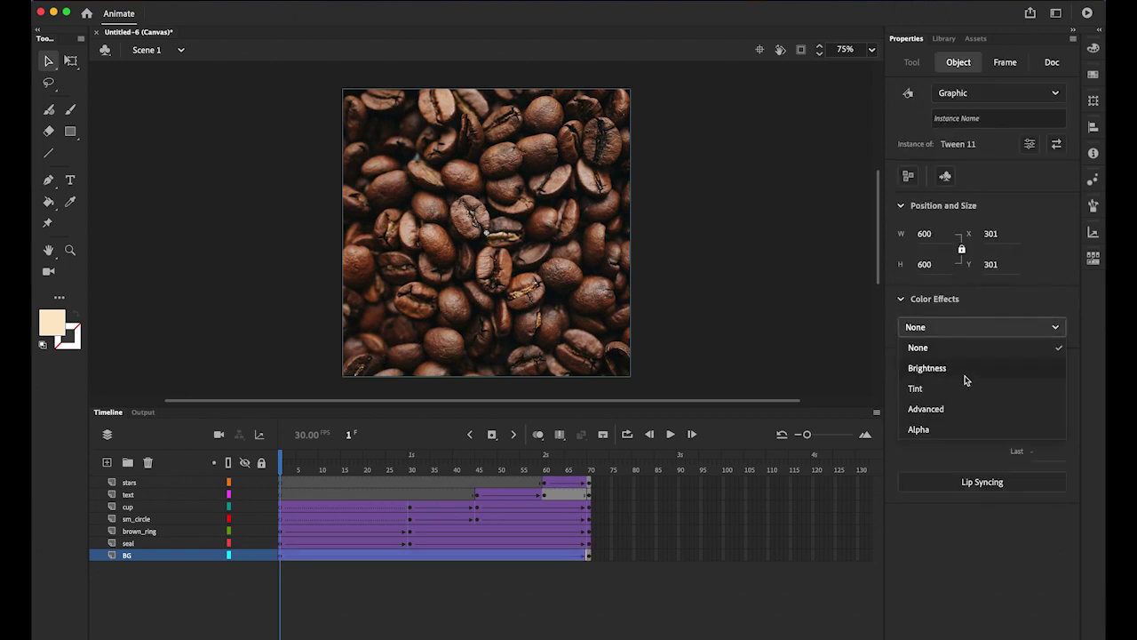
{"action": "left_click", "coordinate": [918, 429]}
{"action": "left_click", "coordinate": [688, 321]}
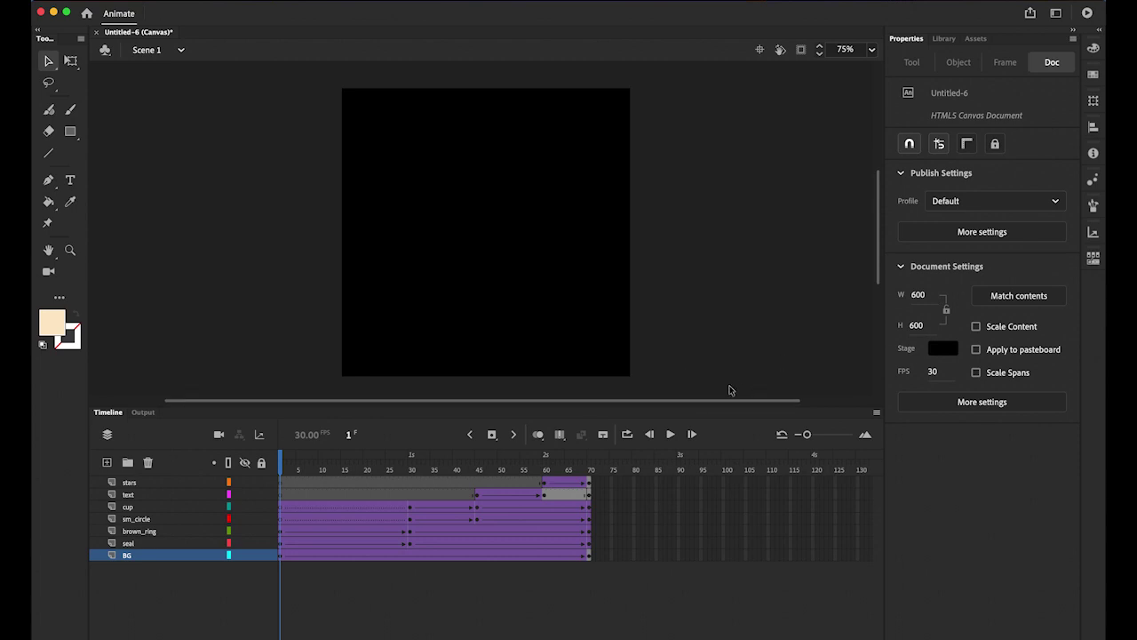
- Play the logo animation on the stage, test the movie in the browser, and return to Animate
{"action": "left_click", "coordinate": [670, 434]}
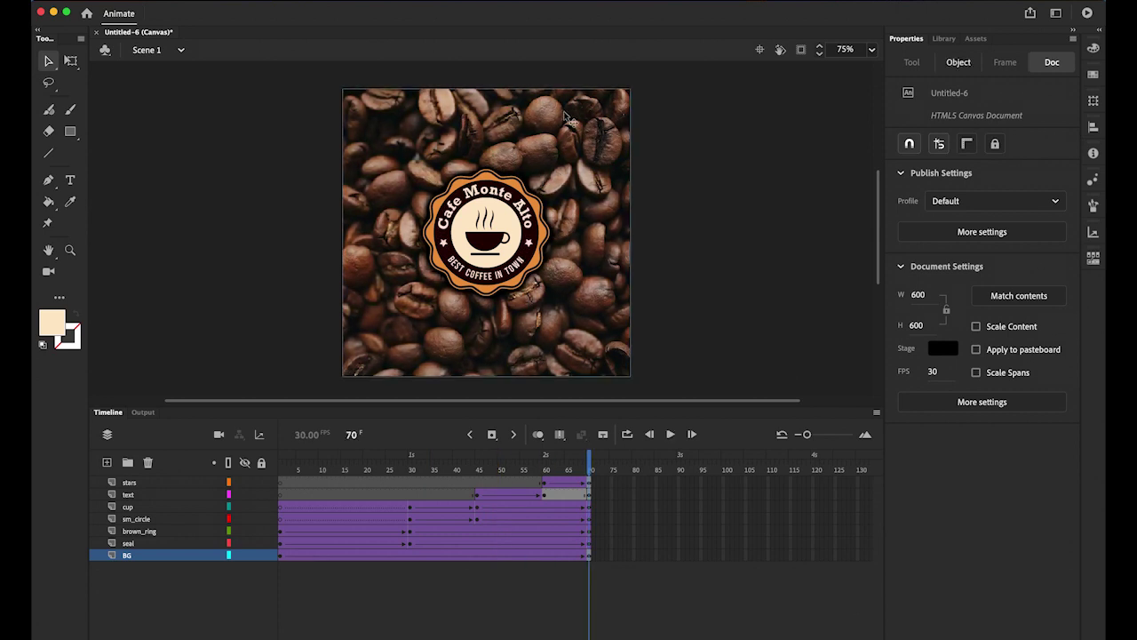
{"action": "left_click", "coordinate": [372, 0]}
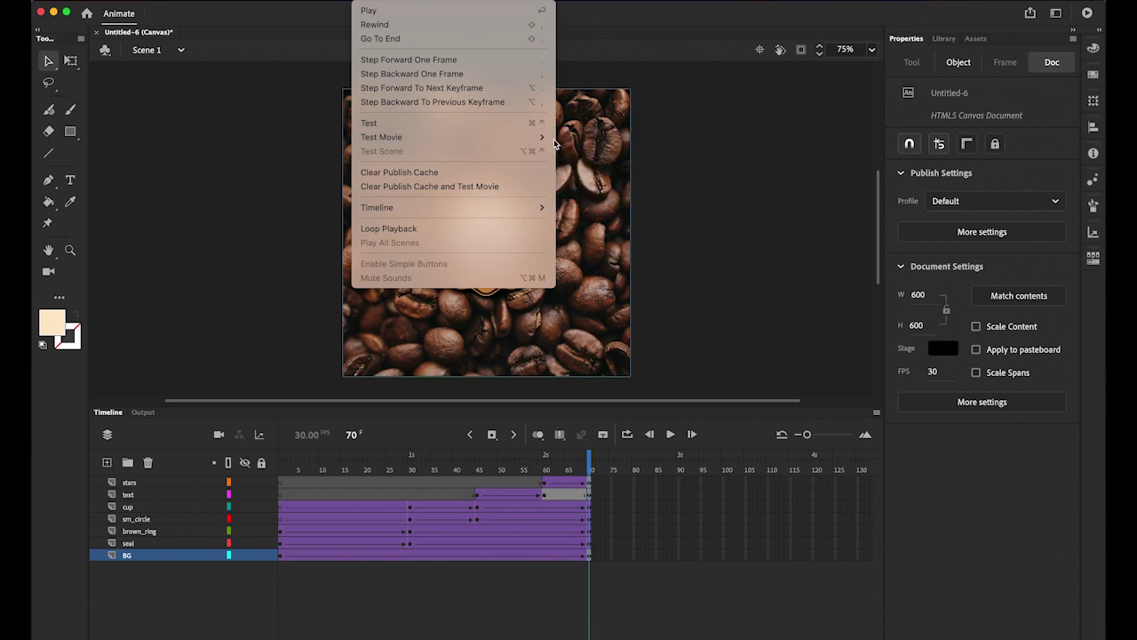
{"action": "mouse_move", "coordinate": [551, 141]}
{"action": "left_click", "coordinate": [611, 151]}
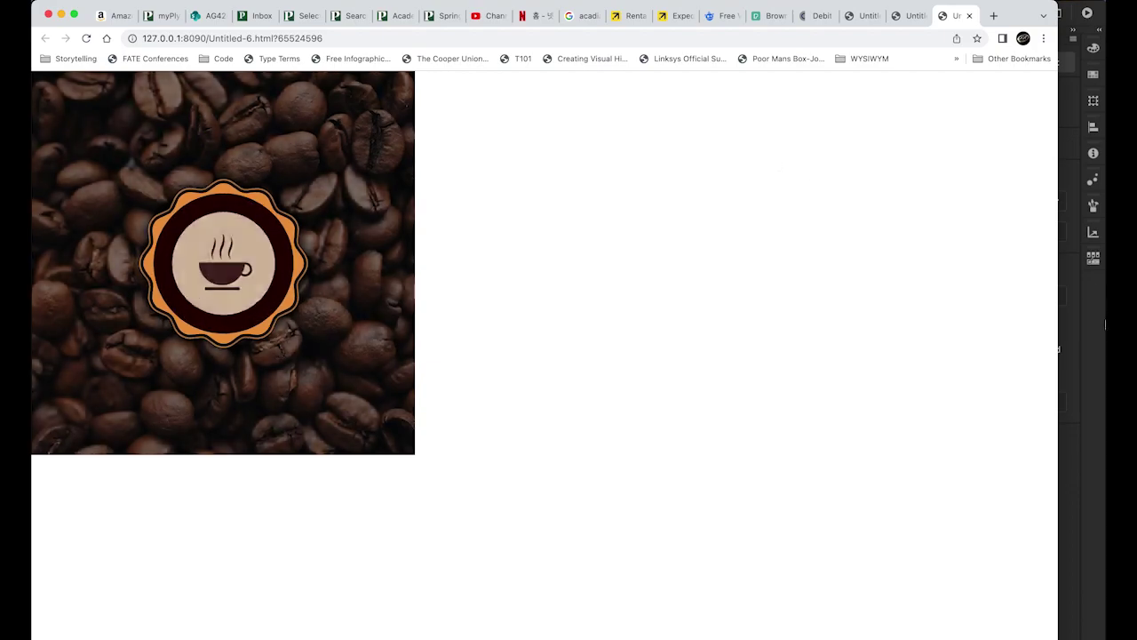
{"action": "left_click", "coordinate": [1105, 352]}
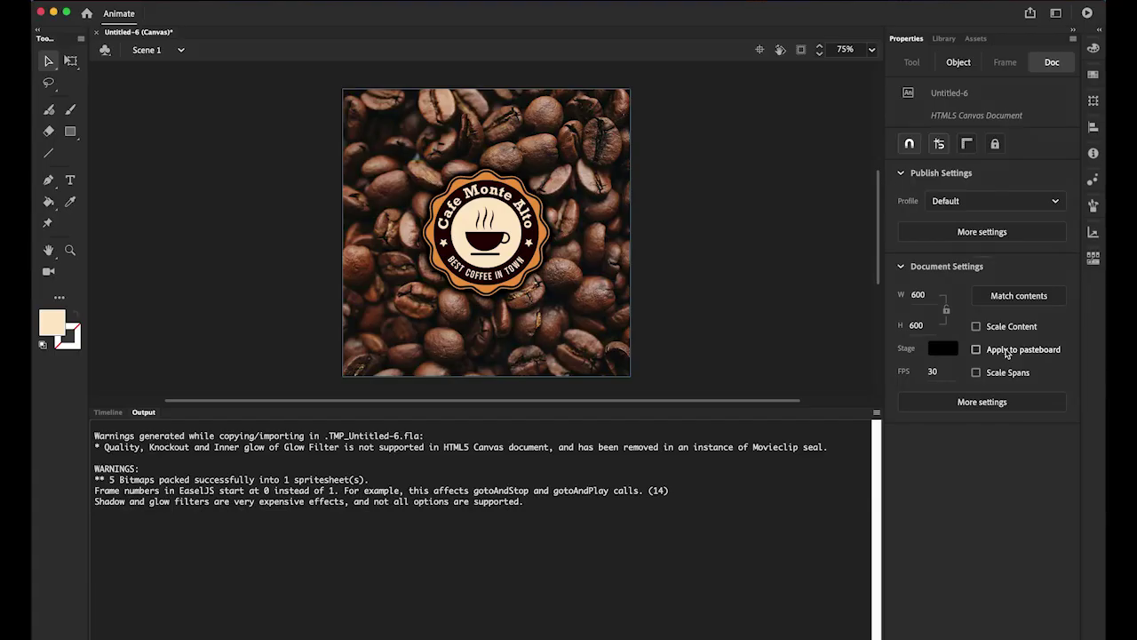
- Step backward through the timeline to examine the closing frames, and return the playhead to frame 70
{"action": "left_click", "coordinate": [108, 413]}
{"action": "key", "text": "comma"}
{"action": "key", "text": "comma"}
{"action": "key", "text": "comma"}
{"action": "key", "text": "comma"}
{"action": "key", "text": "comma"}
{"action": "key", "text": "comma"}
{"action": "key", "text": "comma"}
{"action": "key", "text": "comma"}
{"action": "key", "text": "comma"}
{"action": "key", "text": "comma"}
{"action": "key", "text": "comma"}
{"action": "key", "text": "comma"}
{"action": "key", "text": "comma"}
{"action": "key", "text": "comma"}
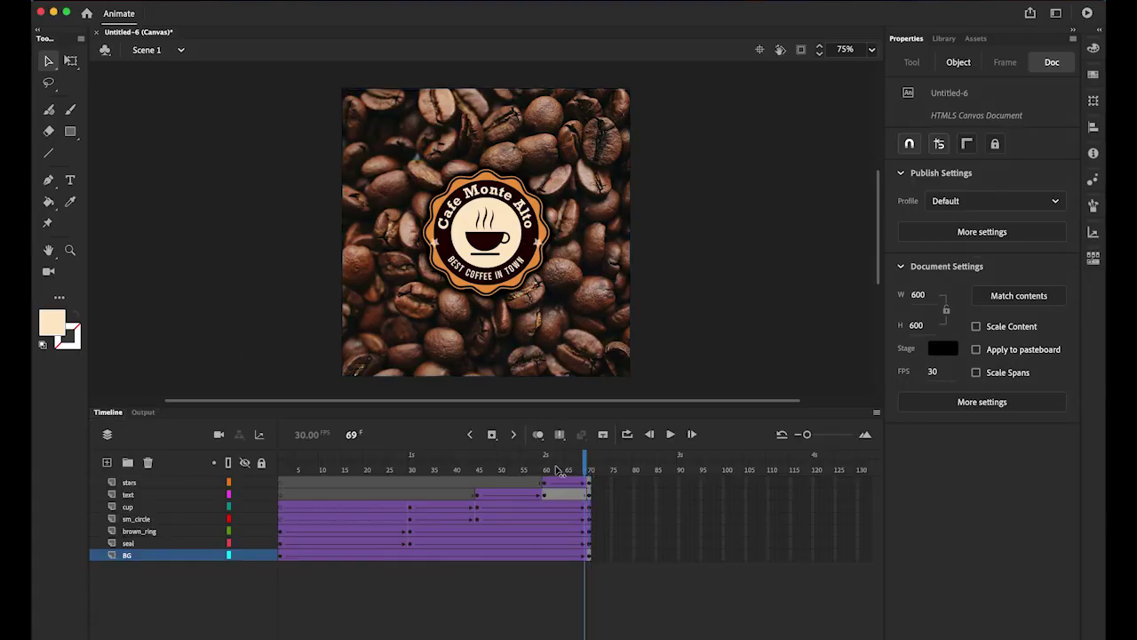
{"action": "left_click", "coordinate": [592, 472]}
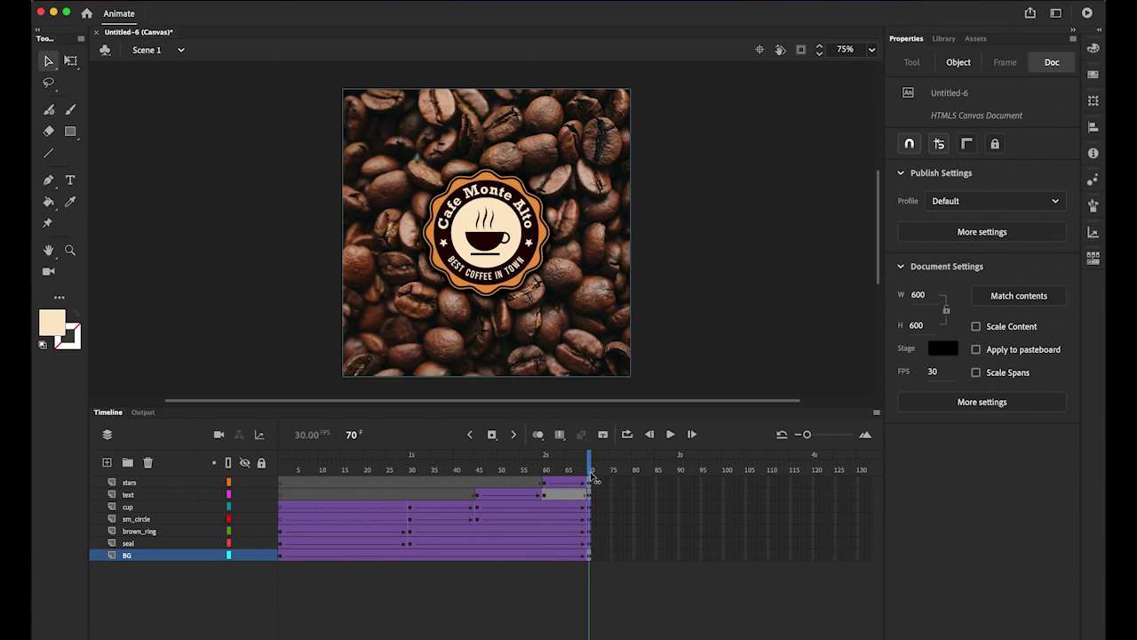
- Insert keyframes at frame 160 on every layer from stars down to BG to hold the finished logo
{"action": "scroll", "coordinate": [577, 515], "scroll_direction": "right", "scroll_amount": 5}
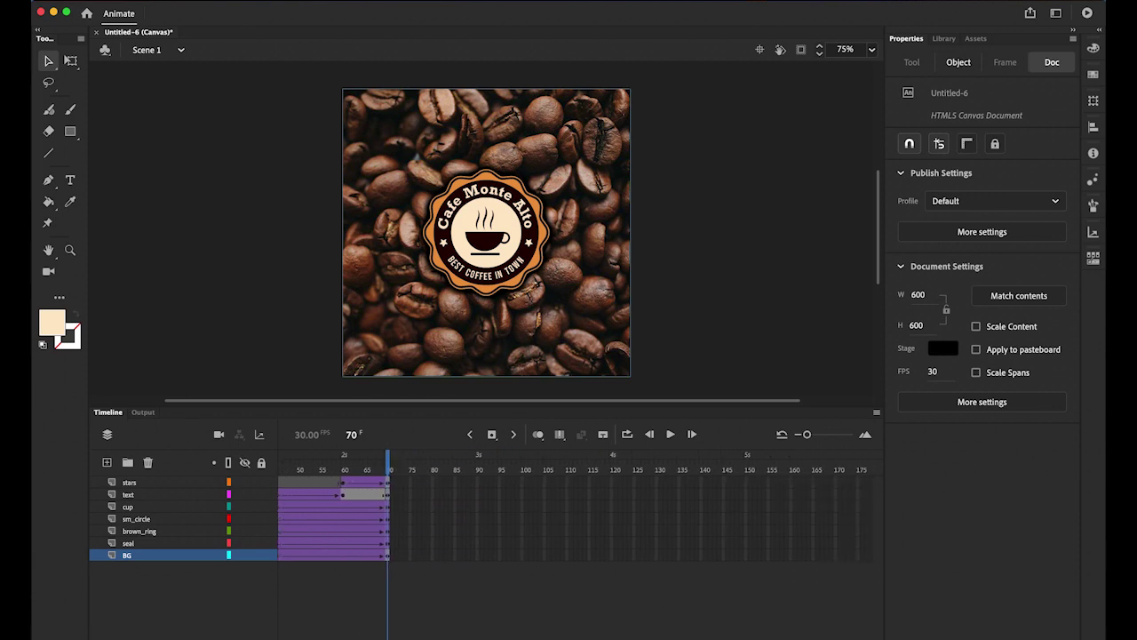
{"action": "scroll", "coordinate": [577, 515], "scroll_direction": "right", "scroll_amount": 1}
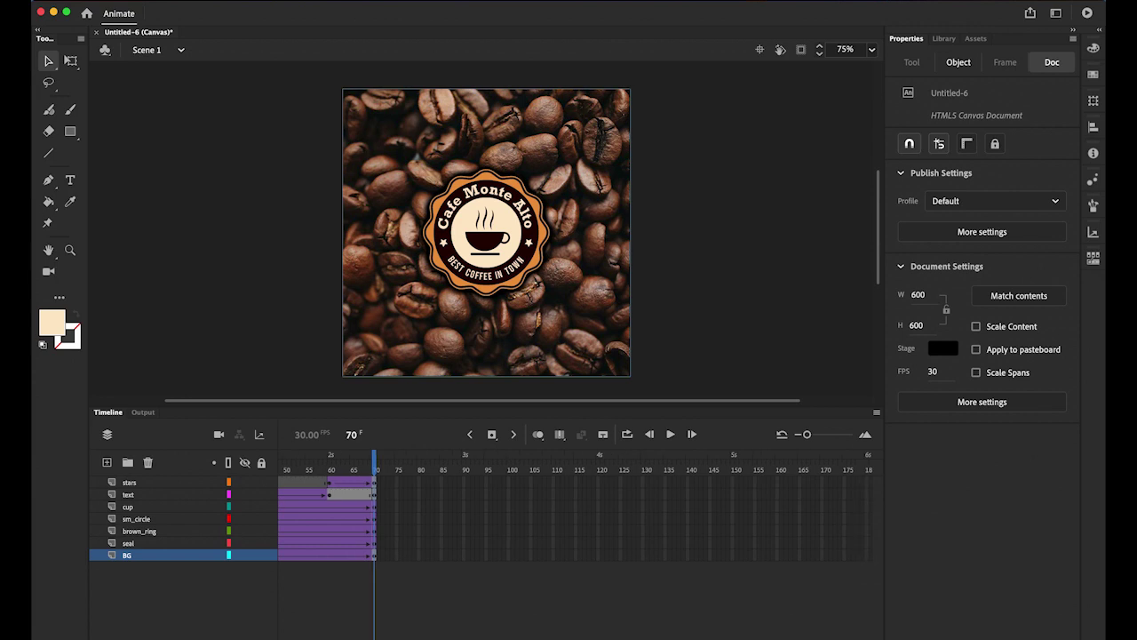
{"action": "left_click", "coordinate": [777, 481]}
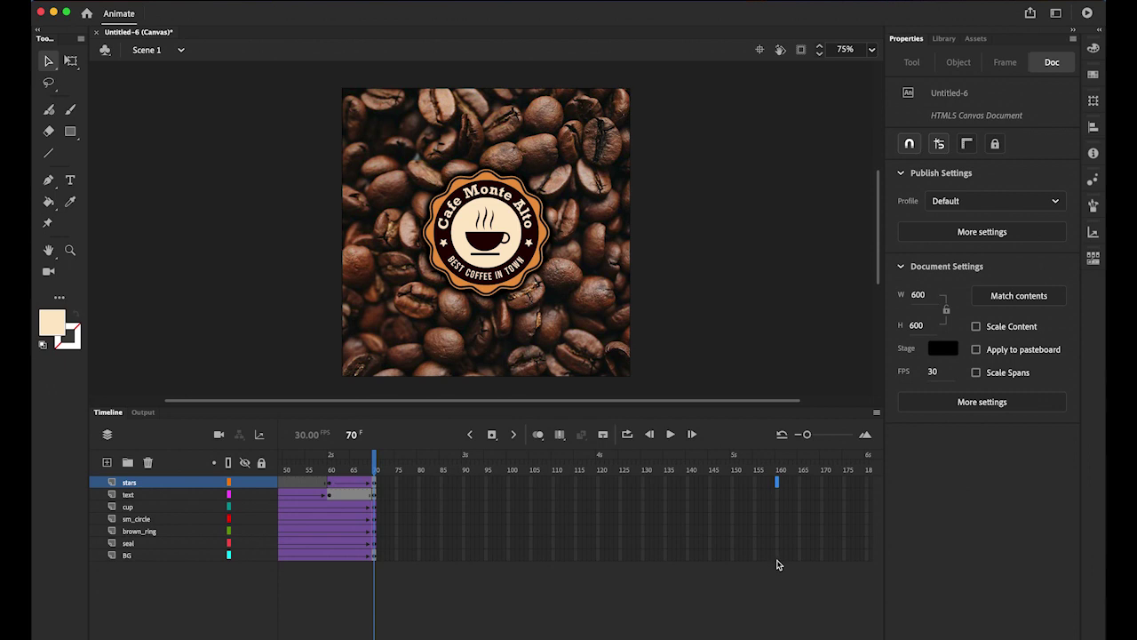
{"action": "left_click", "coordinate": [778, 556], "text": "shift"}
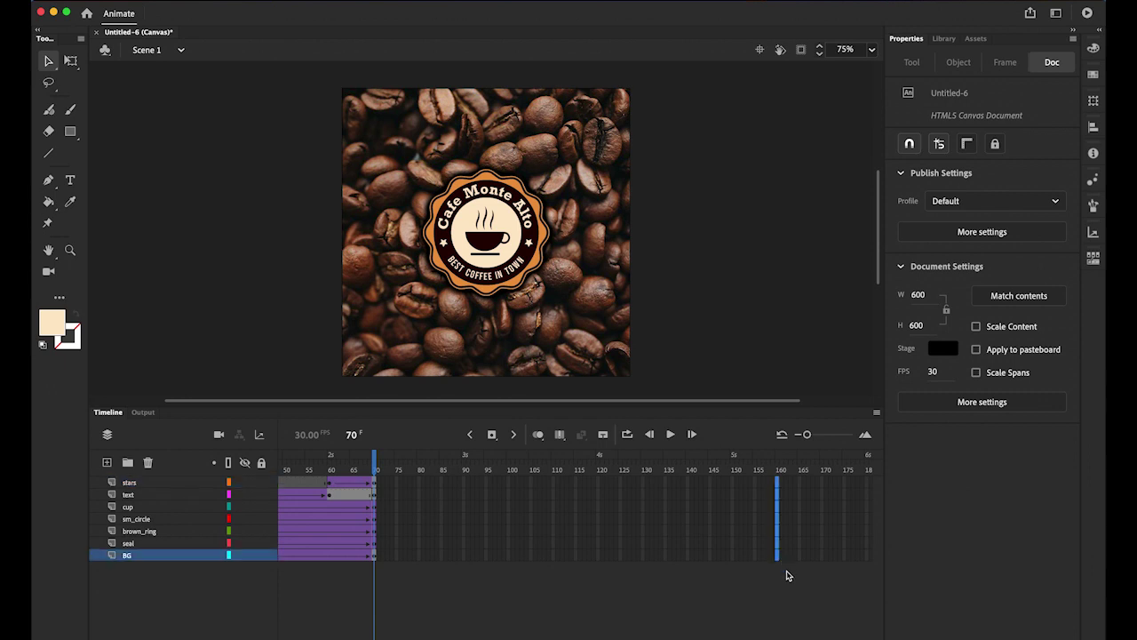
{"action": "left_click", "coordinate": [491, 435]}
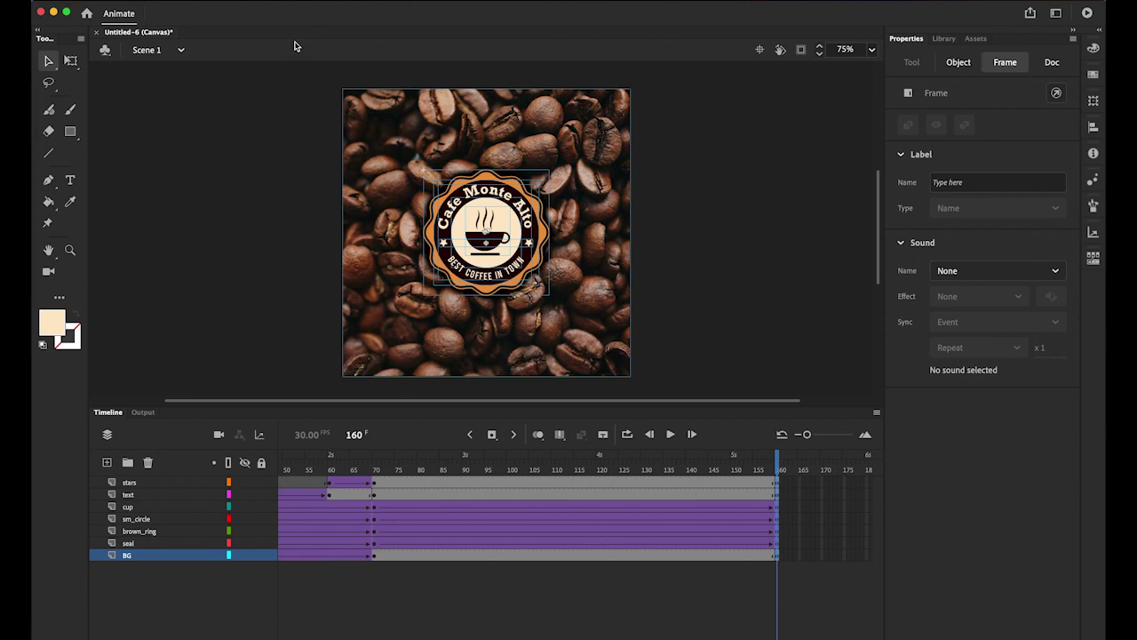
- Test the 160-frame movie in the browser to check the hold on the finished logo, and return to Animate's timeline
{"action": "left_click", "coordinate": [374, 2]}
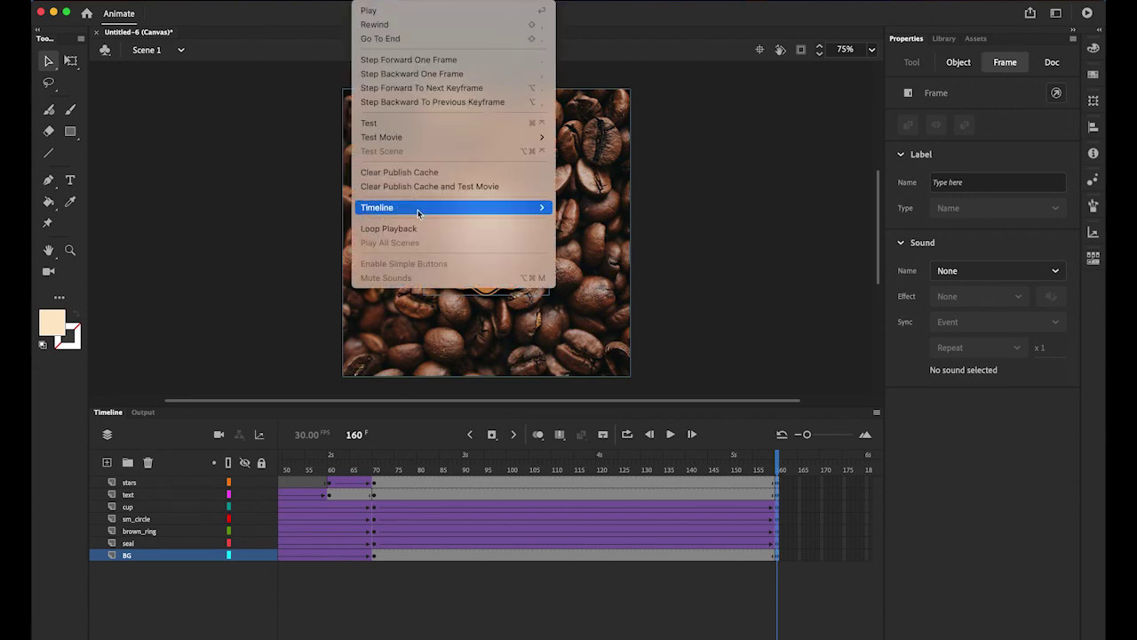
{"action": "mouse_move", "coordinate": [429, 135]}
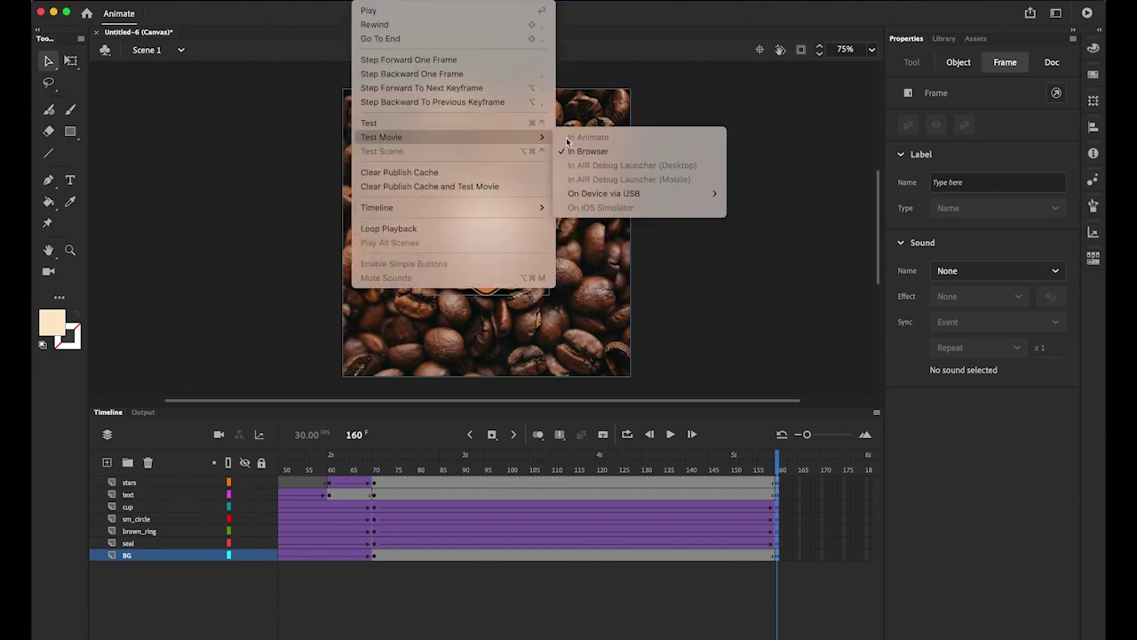
{"action": "left_click", "coordinate": [621, 150]}
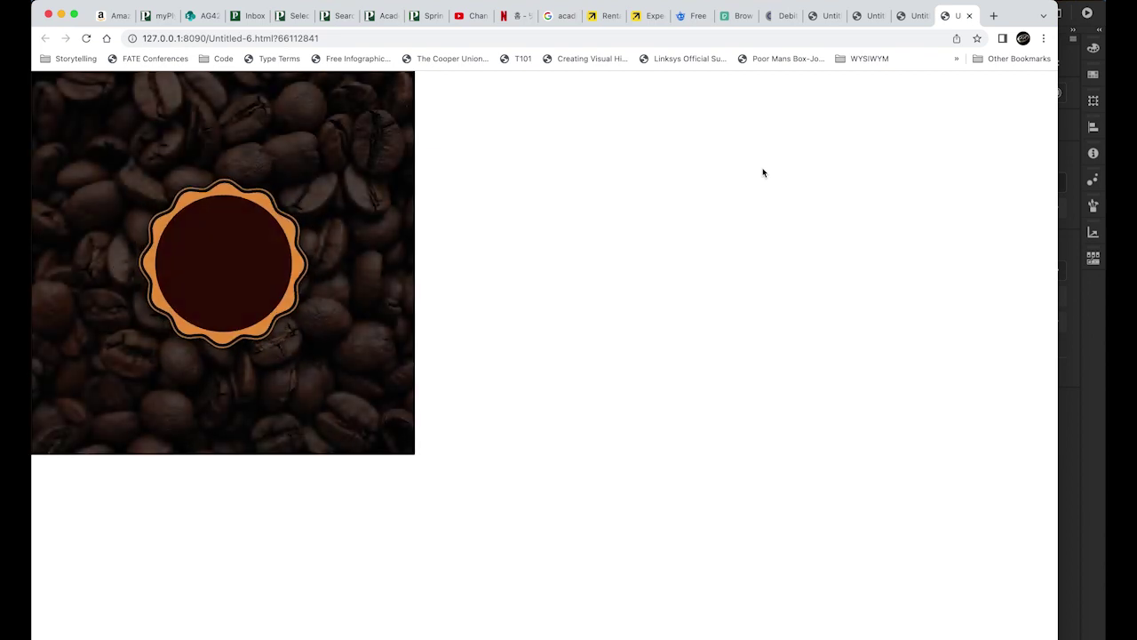
{"action": "left_click", "coordinate": [1085, 348]}
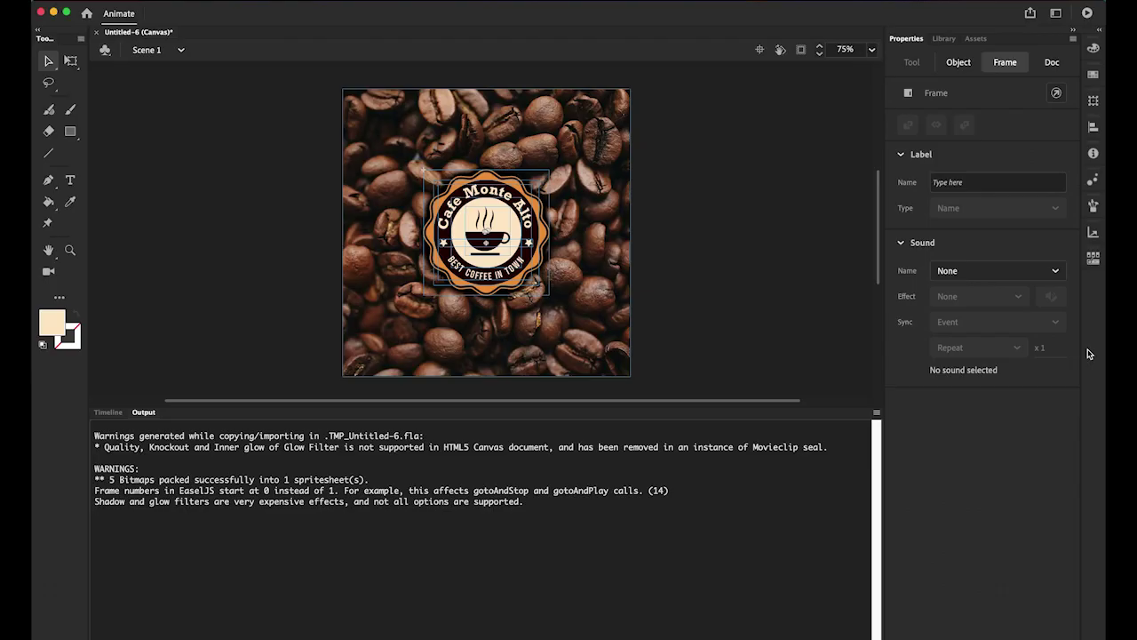
{"action": "left_click", "coordinate": [108, 412]}
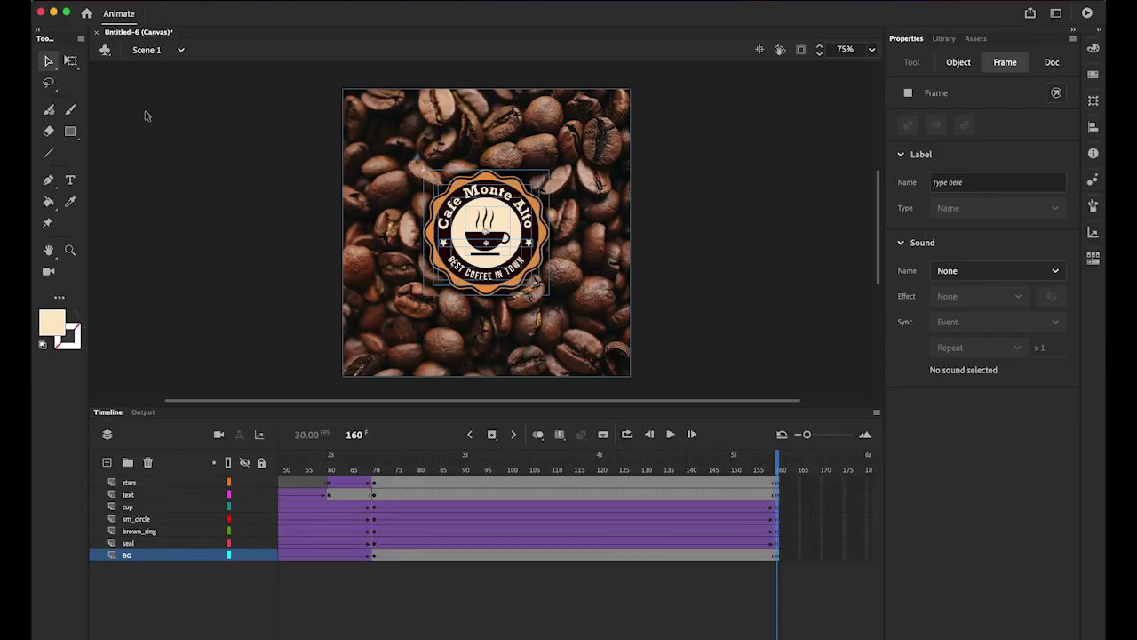
- Save the document as logo_anim.fla in the CoffeeShopLogoAnimation folder
{"action": "left_click", "coordinate": [157, 119]}
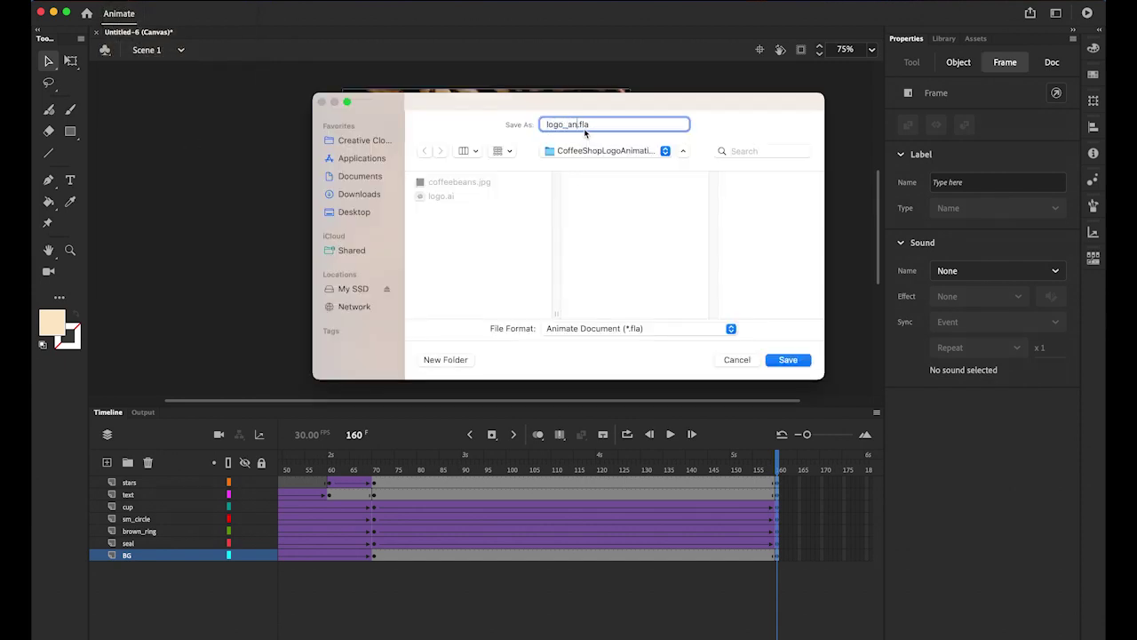
{"action": "left_click", "coordinate": [787, 360]}
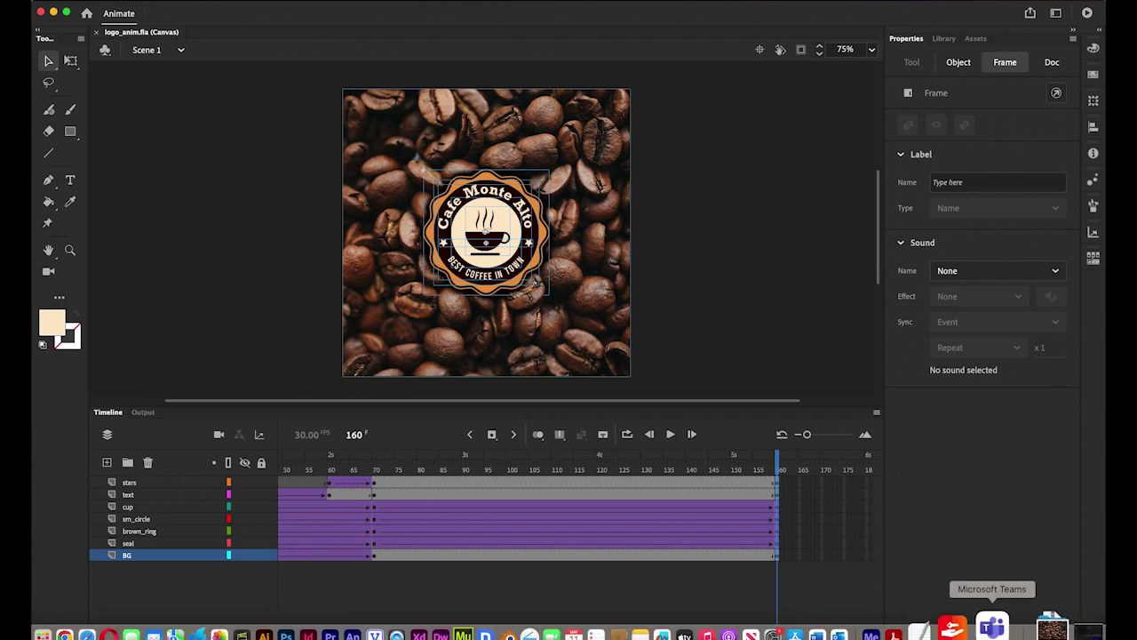
- Open Adobe Media Encoder and, from Animate, export the entire 600 × 600 px movie as H.264 video named logo_anim in the CoffeeShopLogoAnimation folder
{"action": "left_click", "coordinate": [912, 627]}
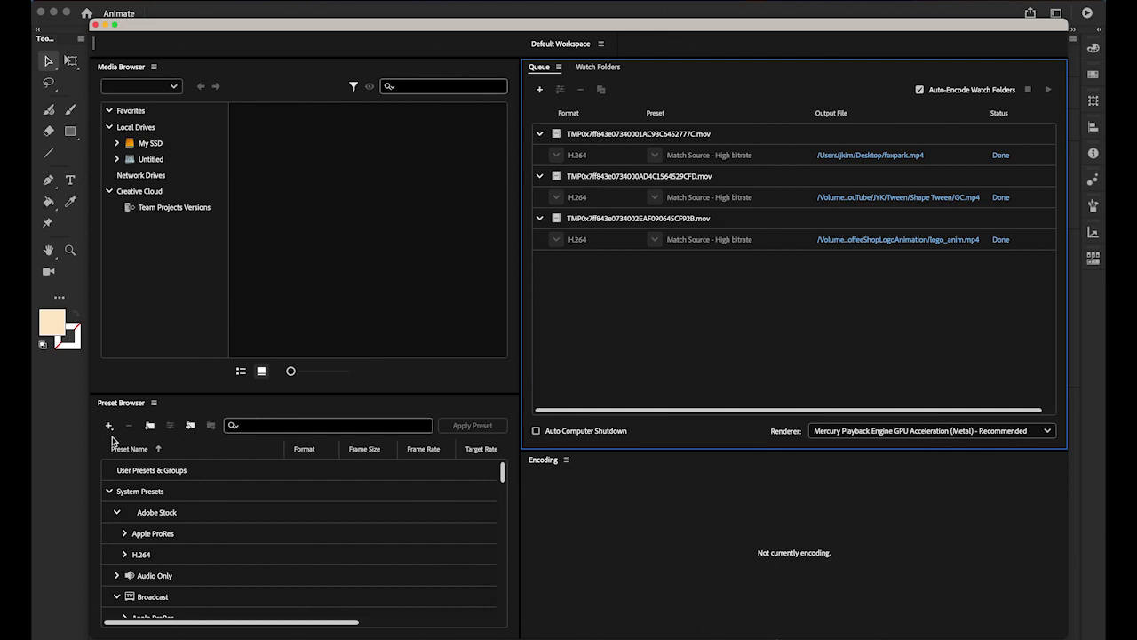
{"action": "left_click", "coordinate": [51, 461]}
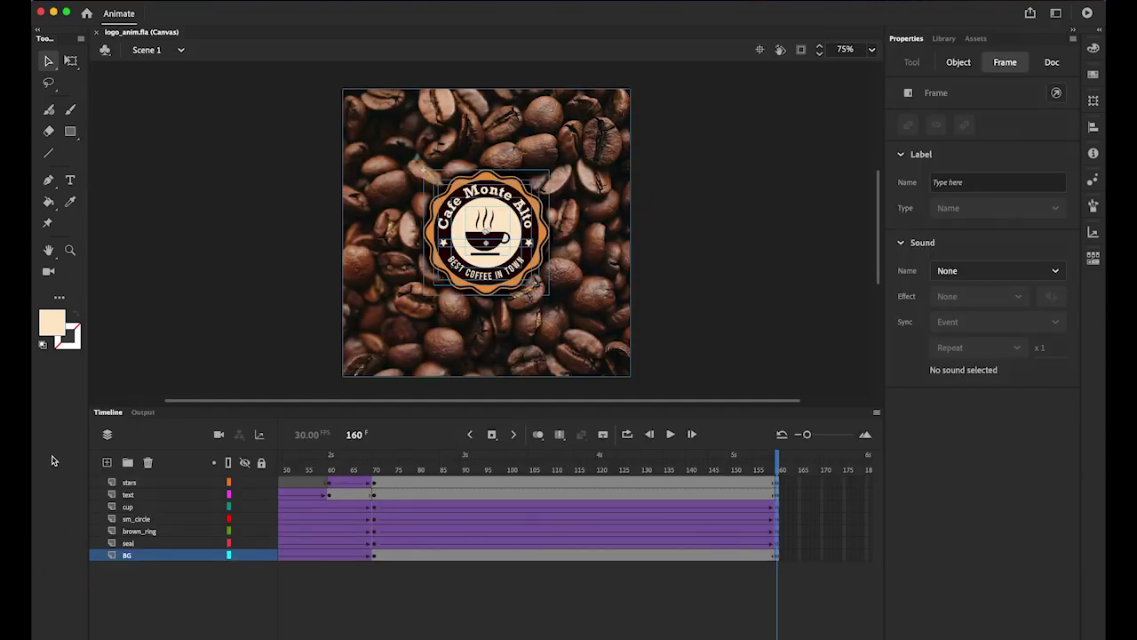
{"action": "left_click", "coordinate": [119, 0]}
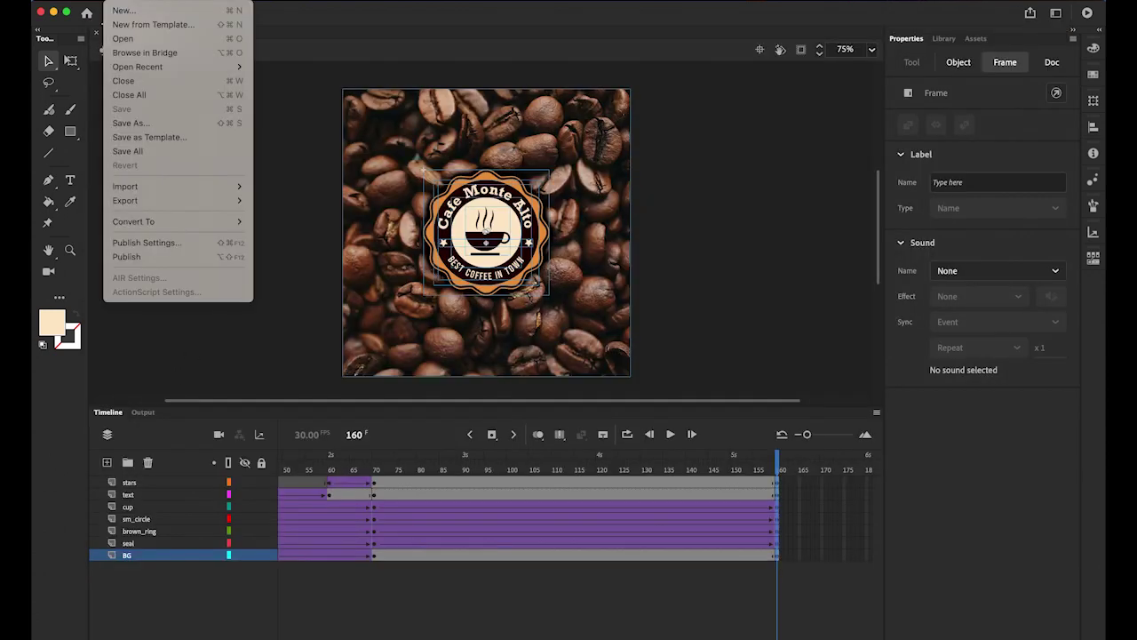
{"action": "mouse_move", "coordinate": [175, 206]}
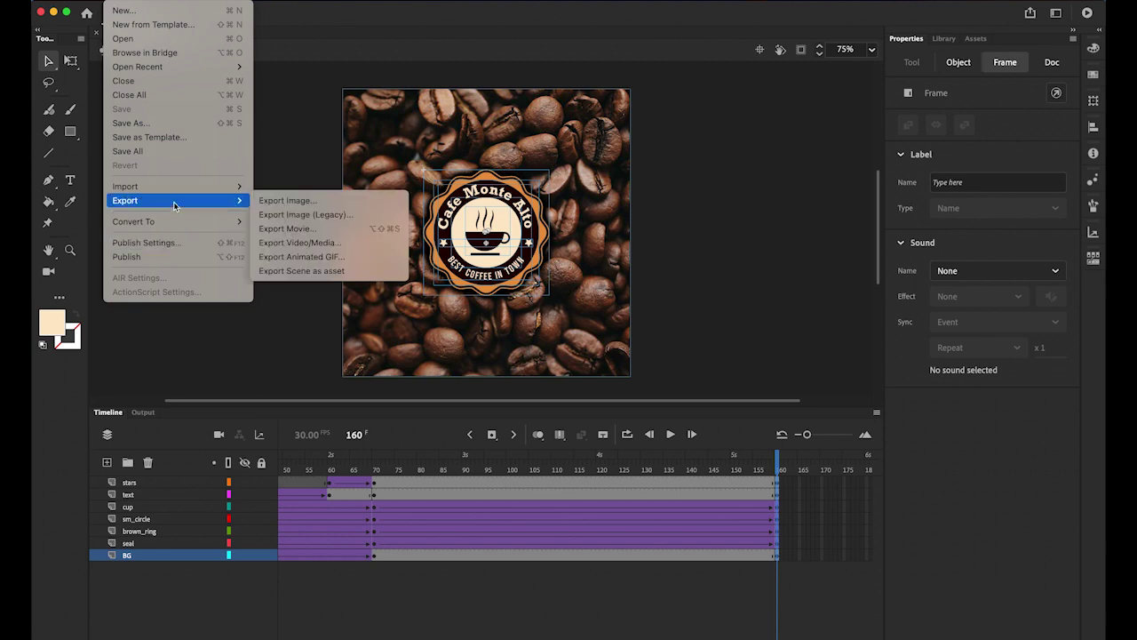
{"action": "left_click", "coordinate": [332, 245]}
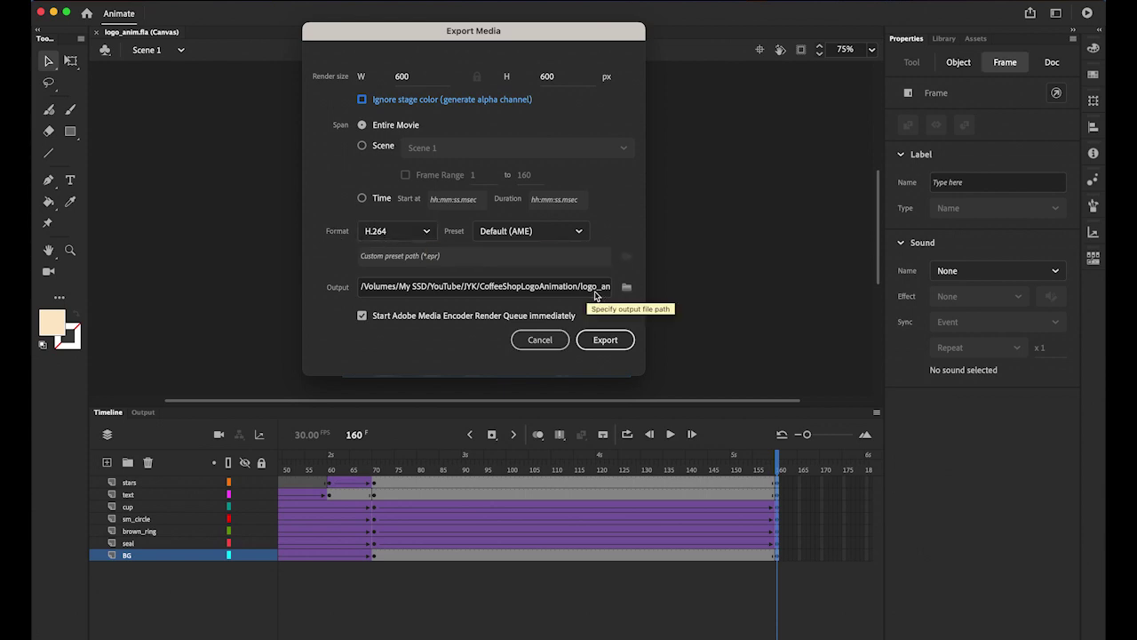
{"action": "left_click", "coordinate": [627, 288]}
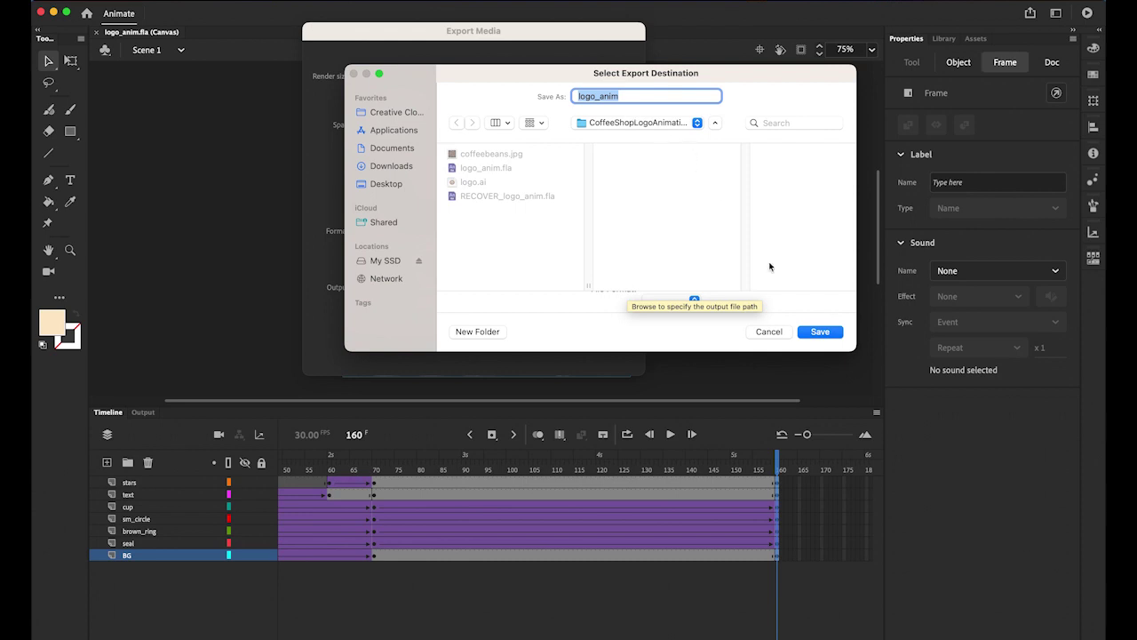
{"action": "left_click", "coordinate": [834, 335]}
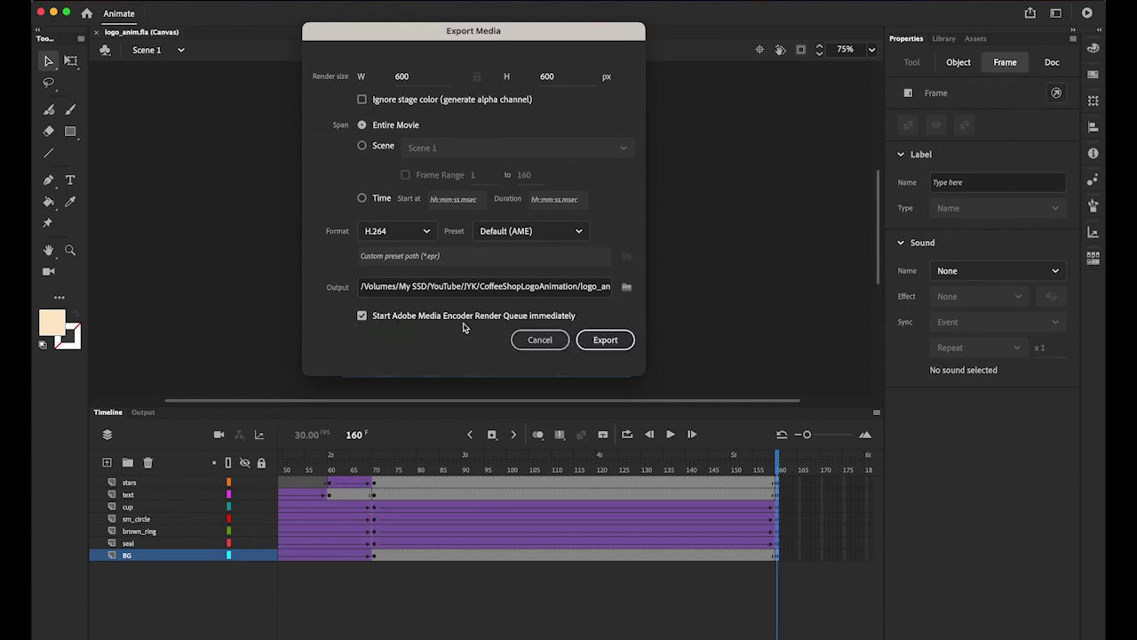
{"action": "left_click", "coordinate": [605, 340]}
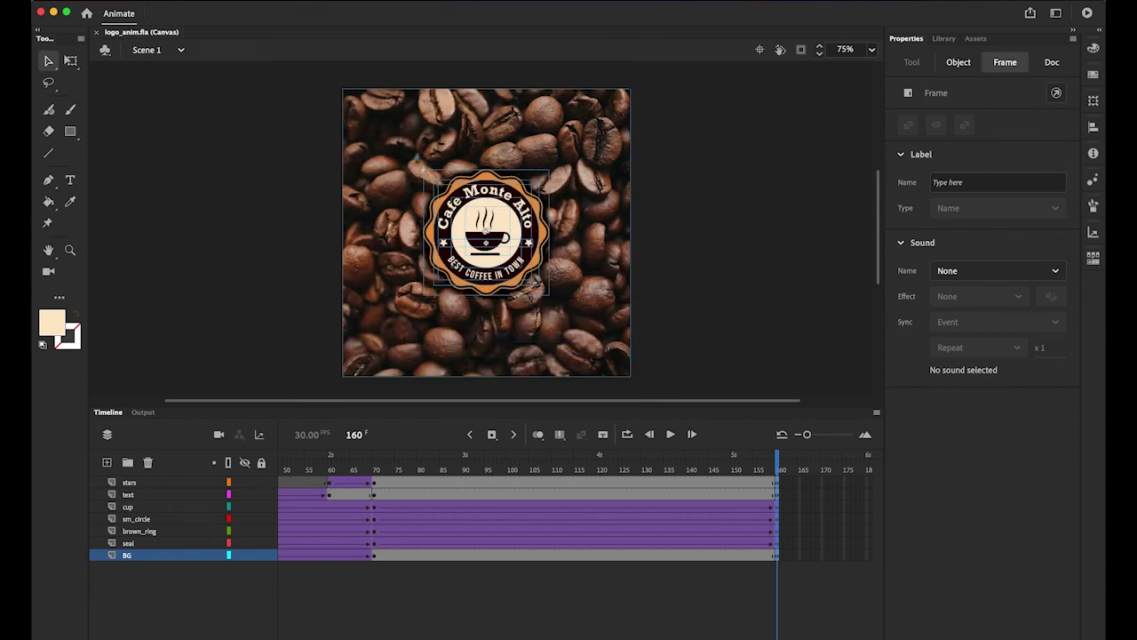
- Switch to Finder, preview logo_anim_1.mp4 in the CoffeeShopLogoAnimation folder, and replay the video
{"action": "left_click", "coordinate": [62, 624]}
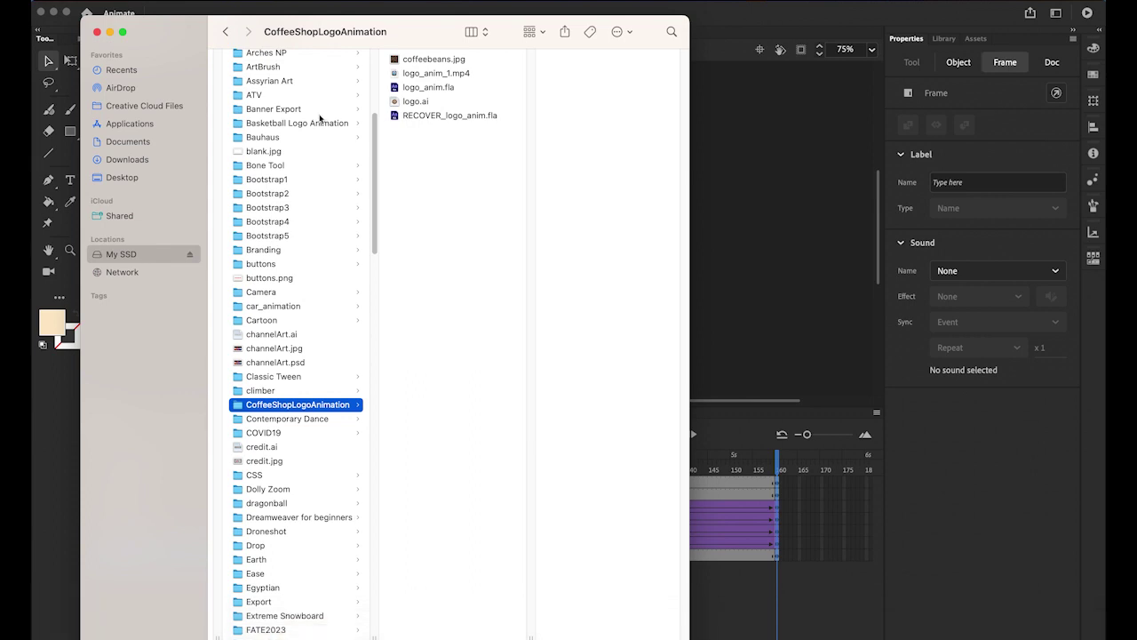
{"action": "left_click", "coordinate": [410, 73]}
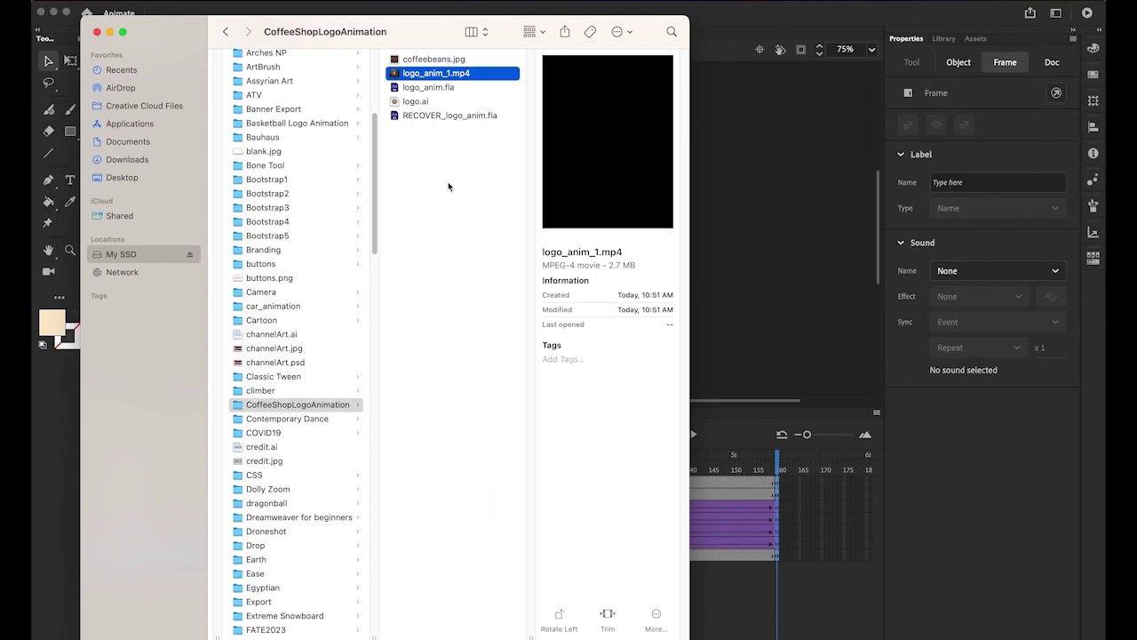
{"action": "key", "text": "space"}
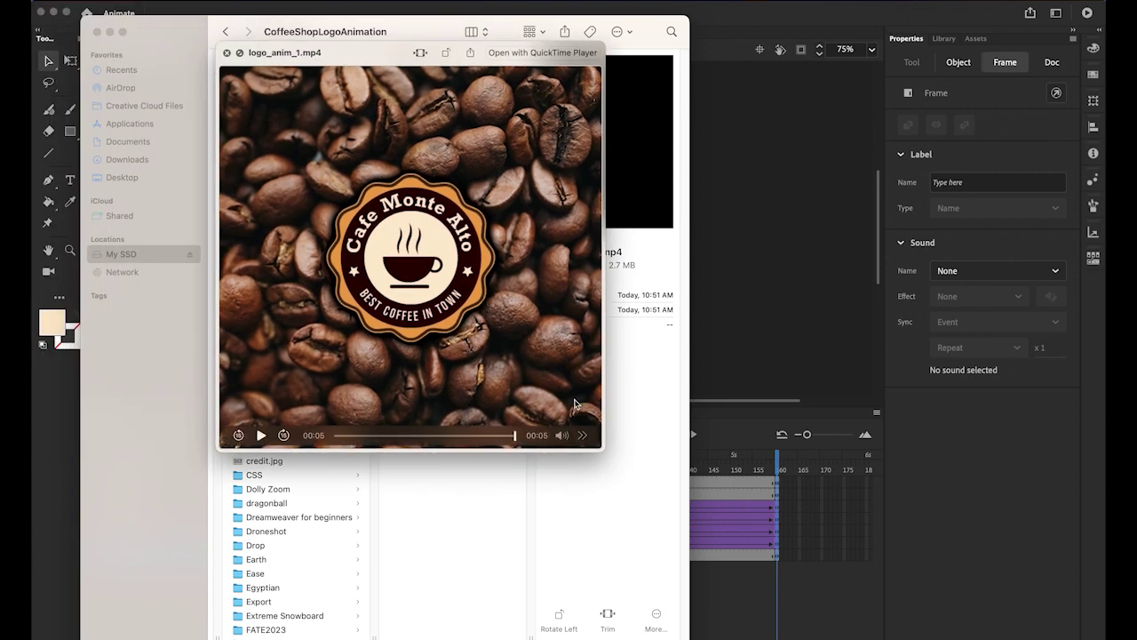
{"action": "left_click", "coordinate": [261, 436]}
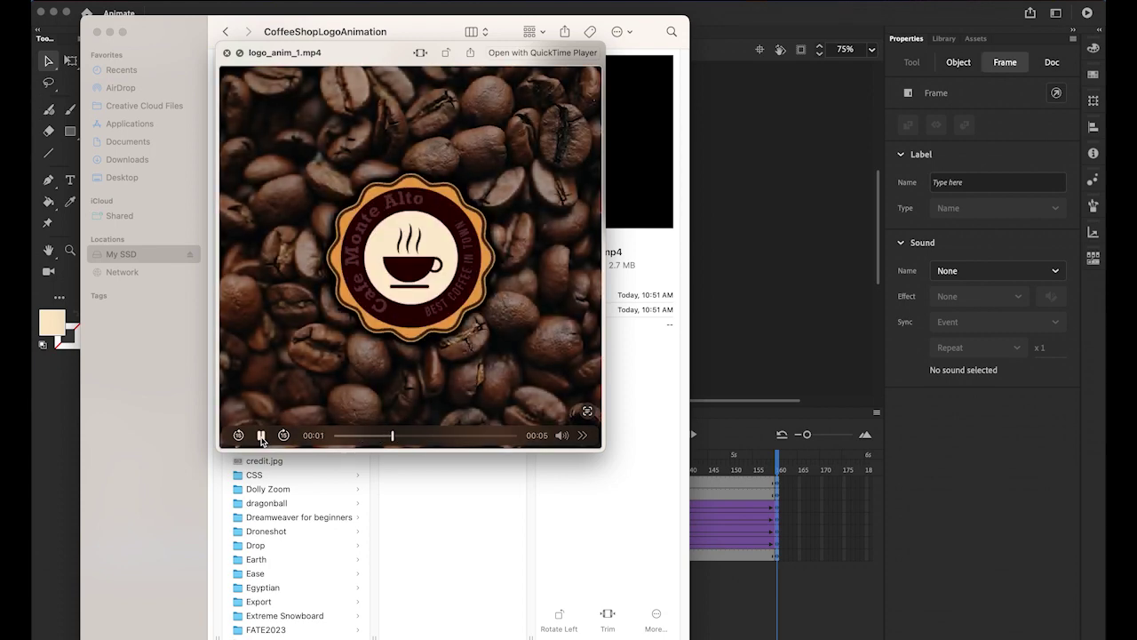